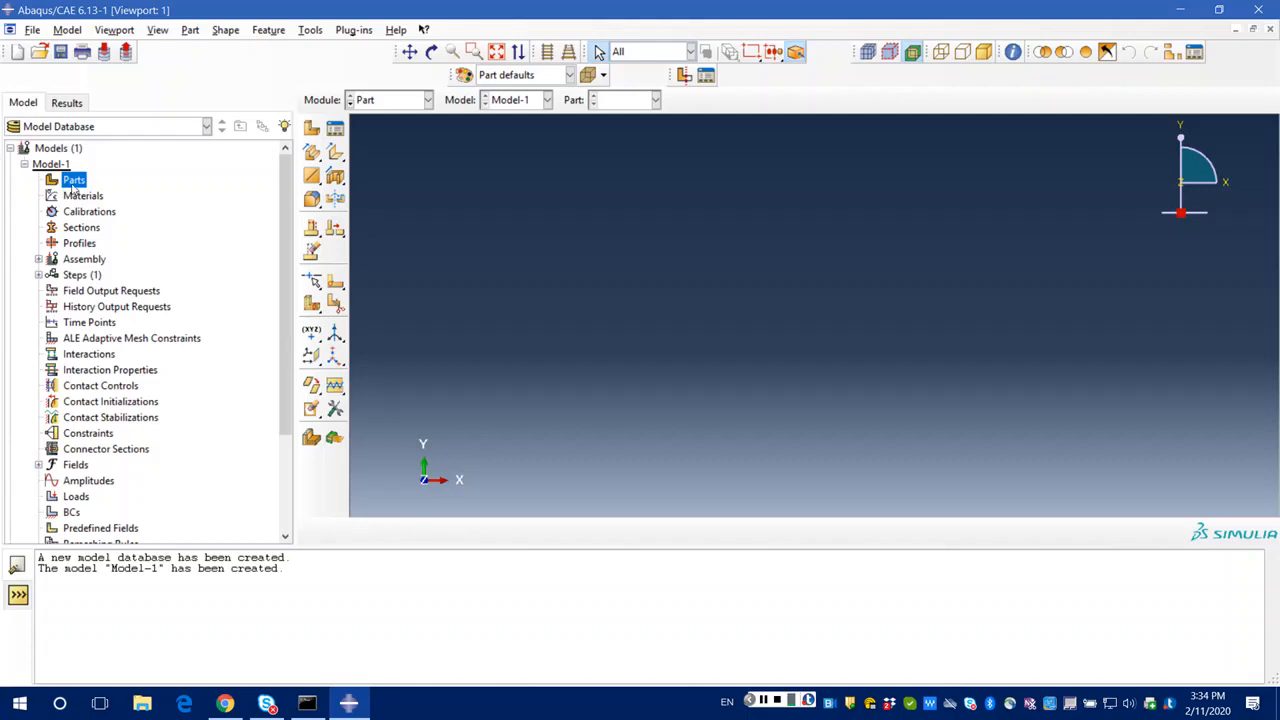
Create a 3D deformable solid extrusion part named RoundBar with an approximate size of 150.
{"action": "double_click", "coordinate": [75, 181]}
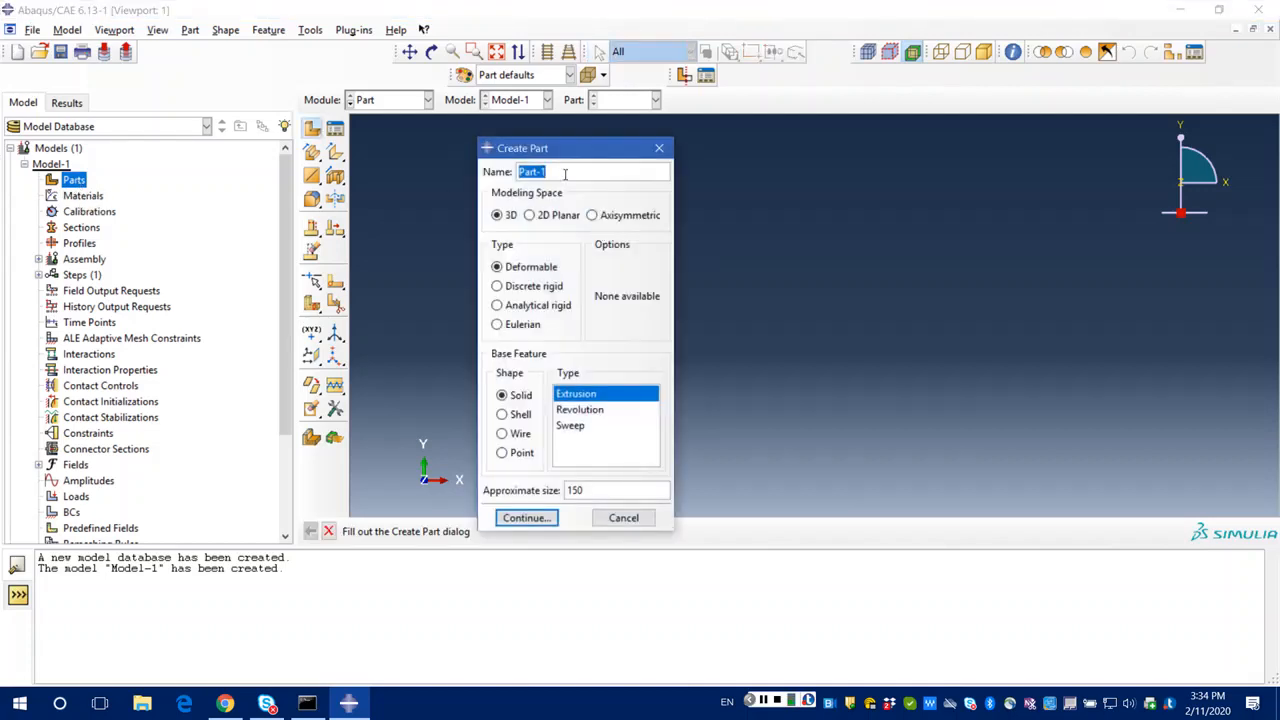
{"action": "type", "text": "RoundBar"}
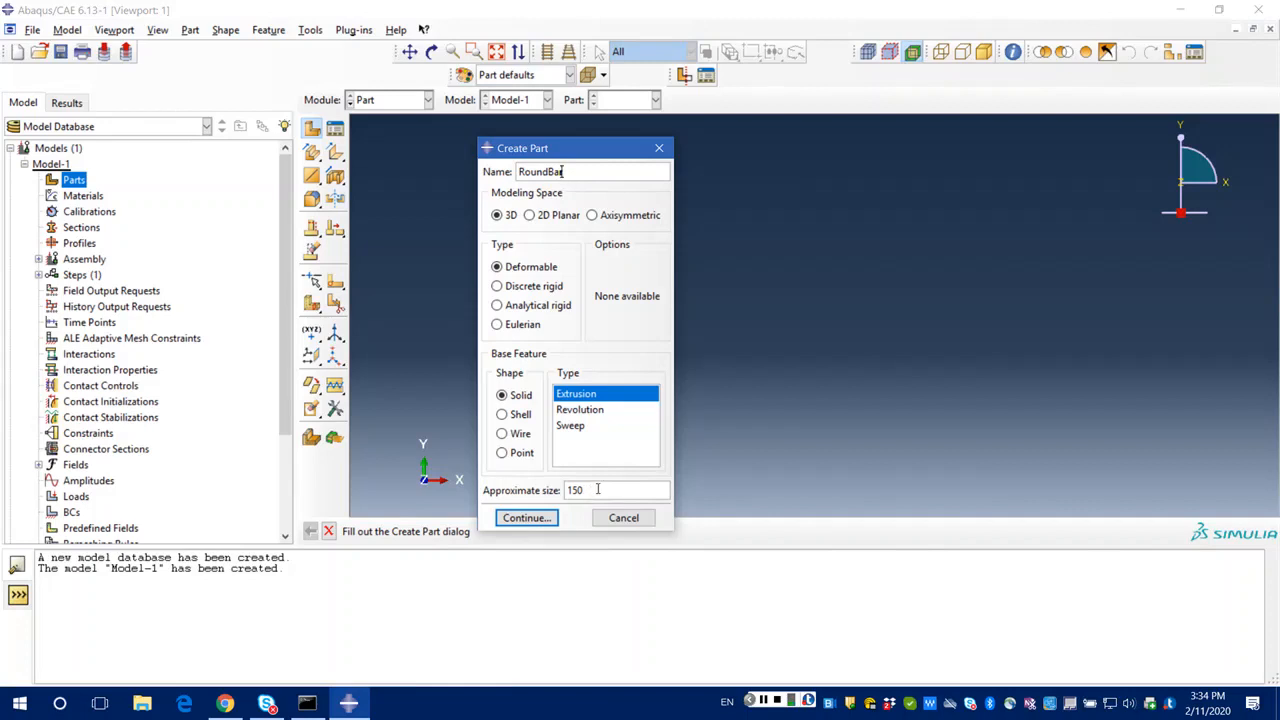
{"action": "left_click", "coordinate": [526, 518]}
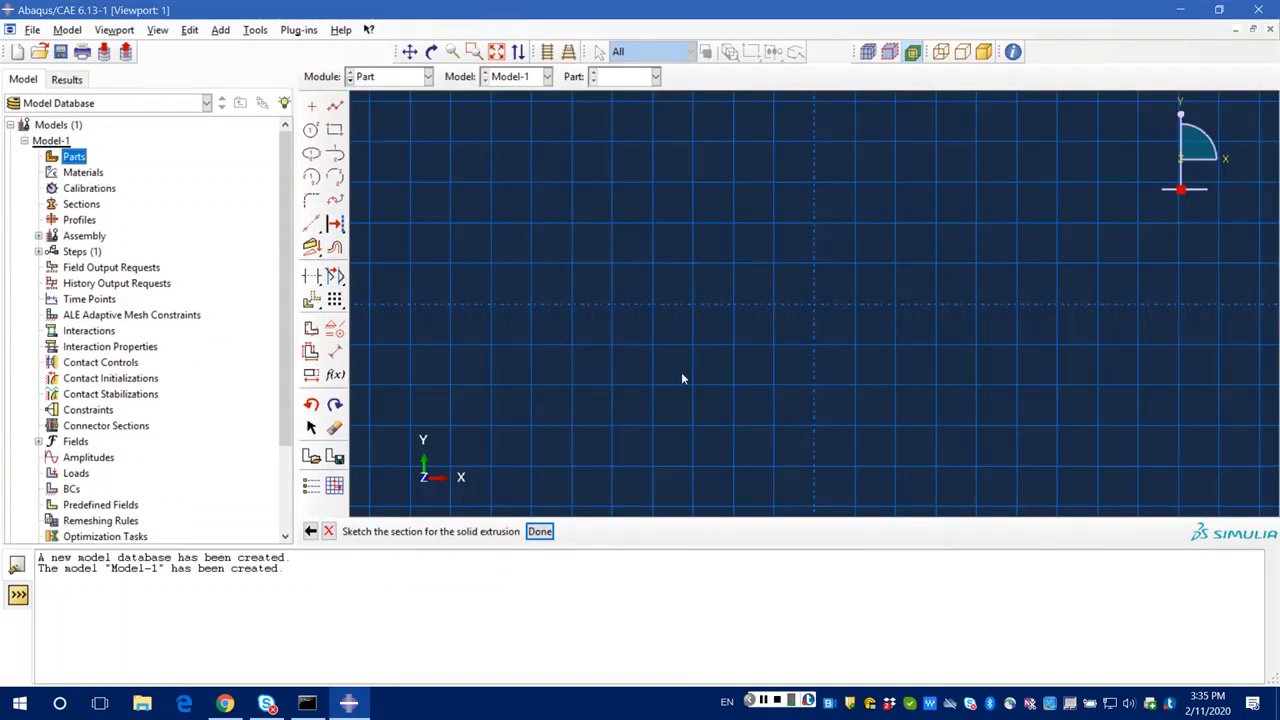
Sketch a circle of radius 10 centred on the origin as the section profile.
{"action": "left_click", "coordinate": [311, 132]}
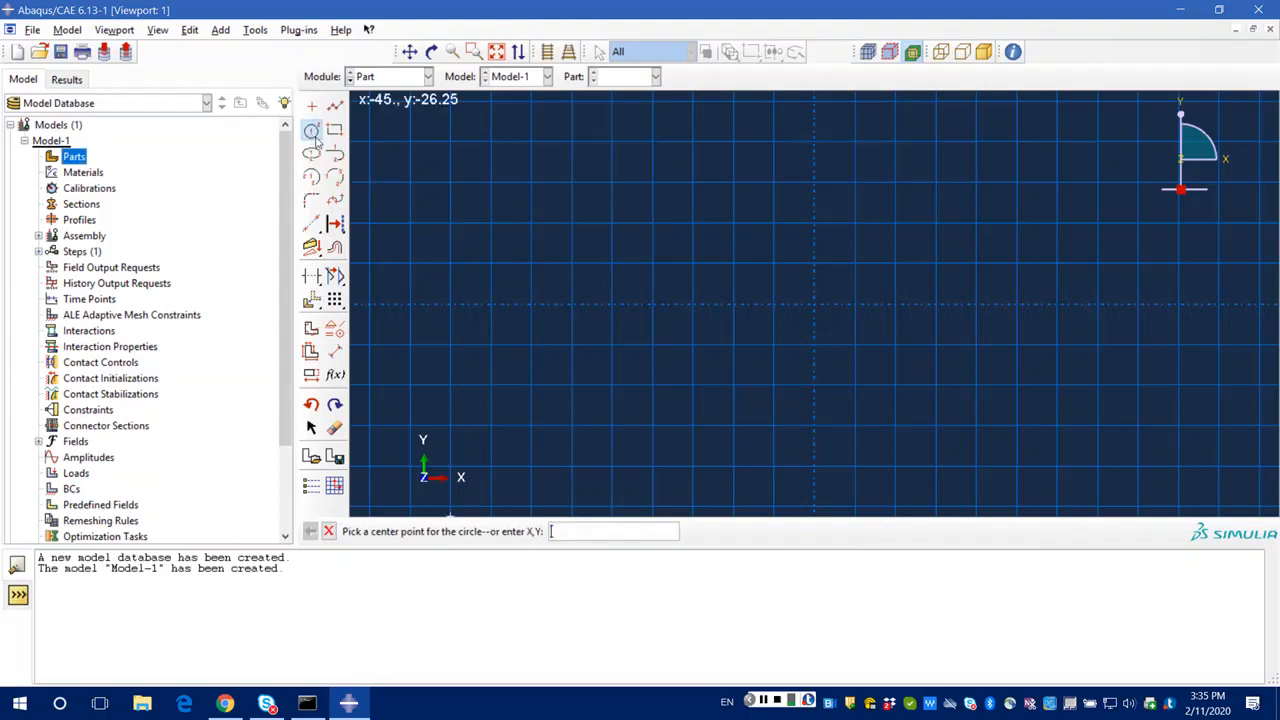
{"action": "left_click", "coordinate": [814, 305]}
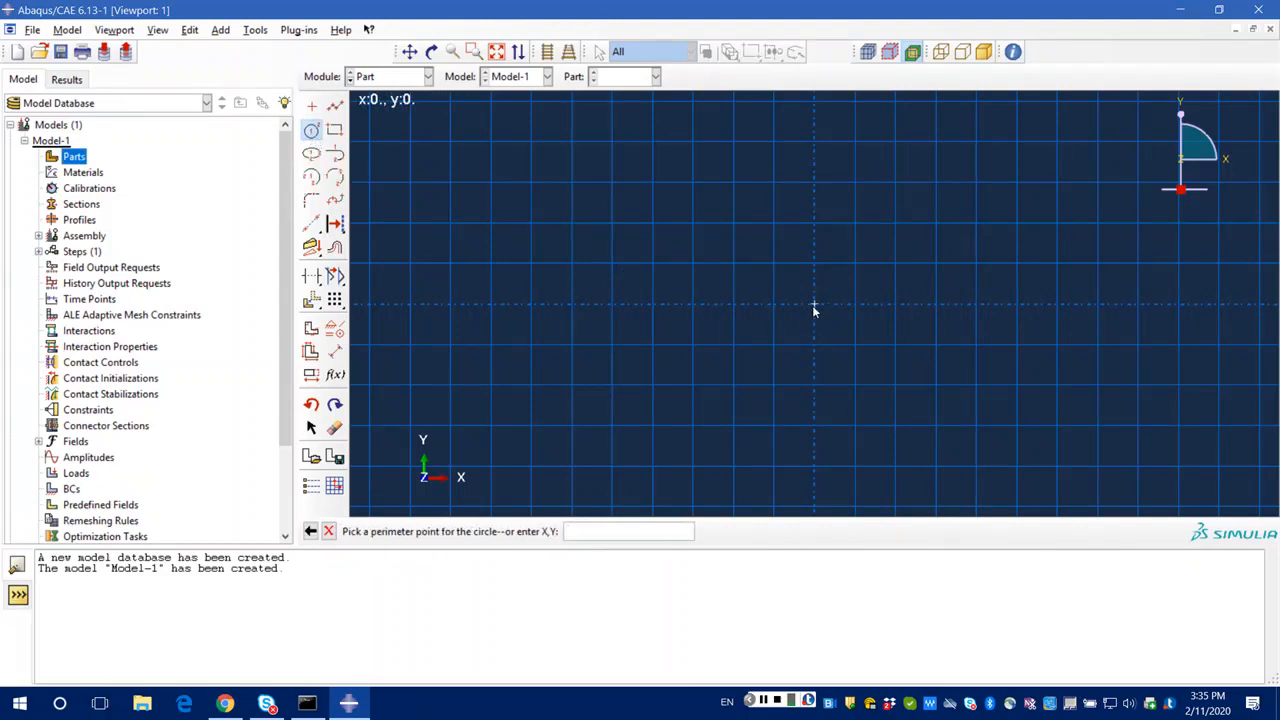
{"action": "left_click", "coordinate": [814, 225]}
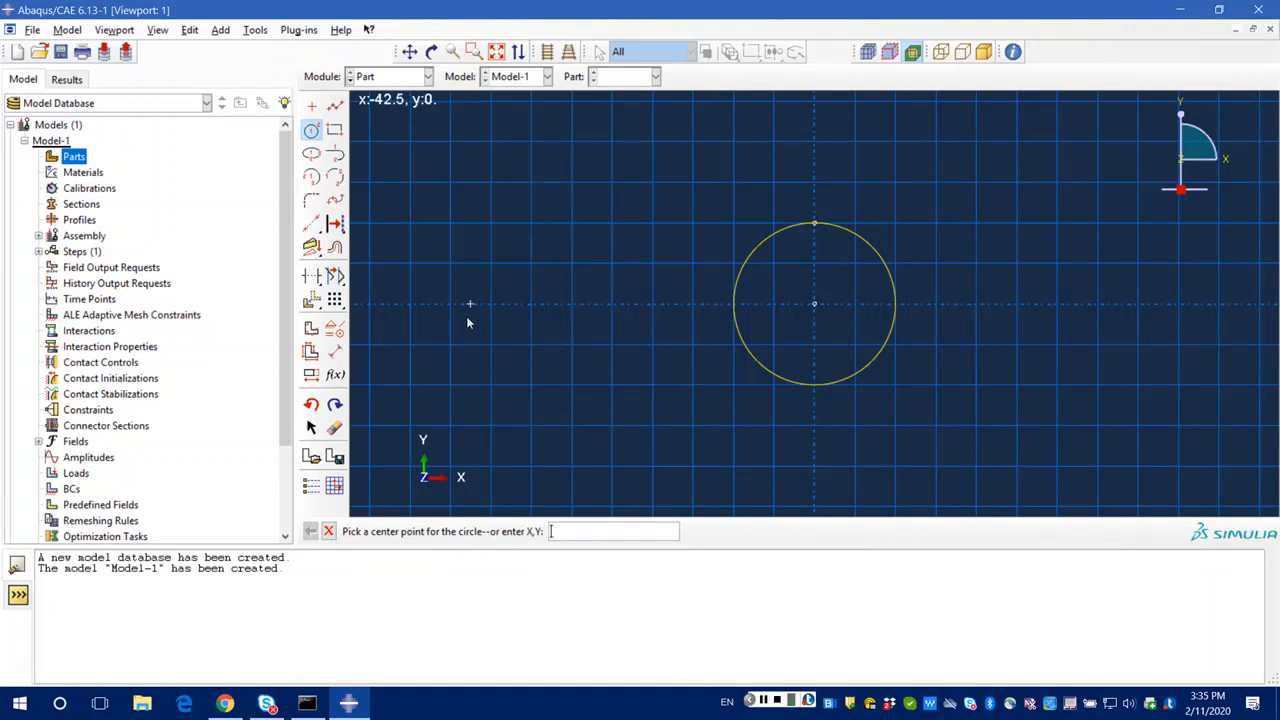
{"action": "left_click", "coordinate": [328, 533]}
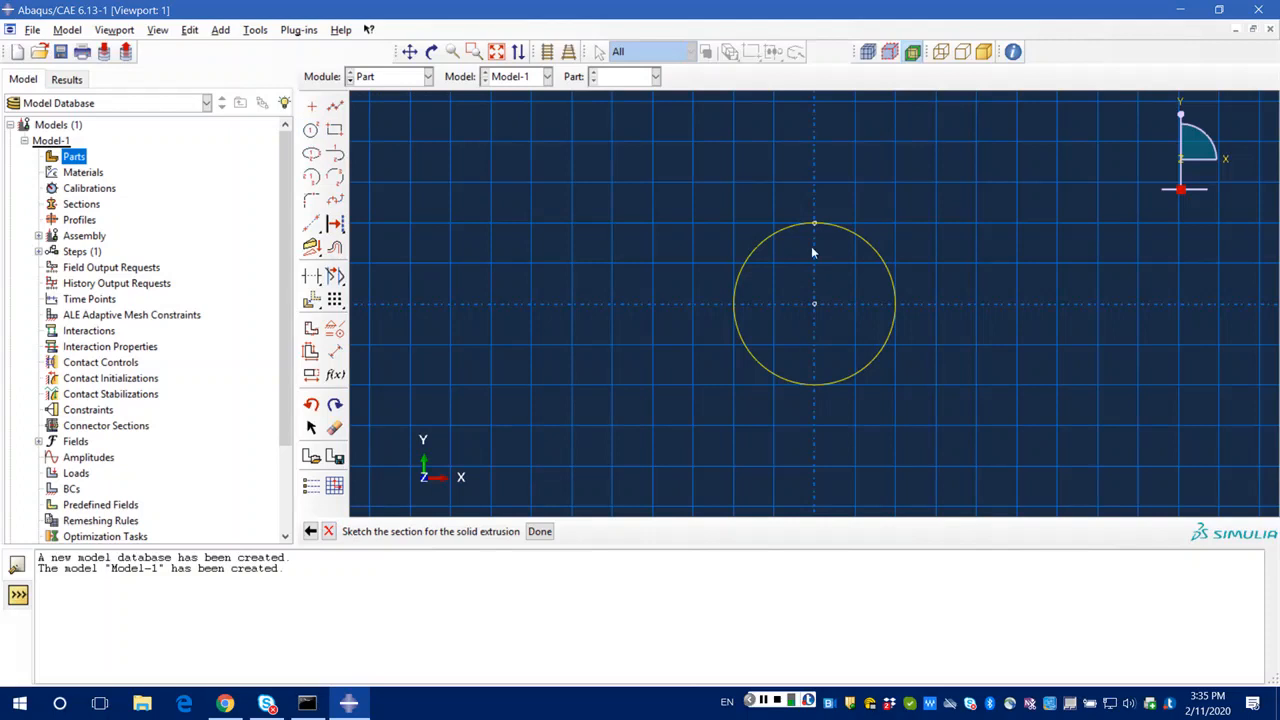
Dimension the circle's radius and set it to 7.5.
{"action": "left_click", "coordinate": [335, 352]}
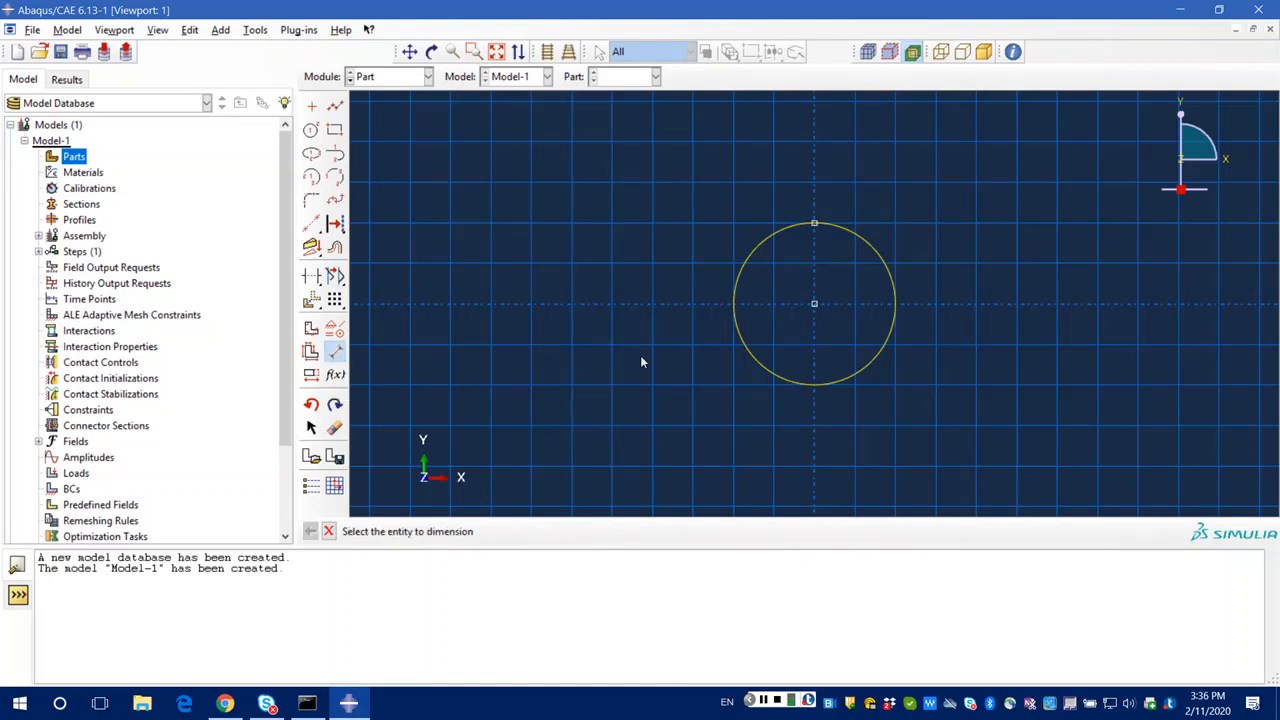
{"action": "left_click", "coordinate": [739, 343]}
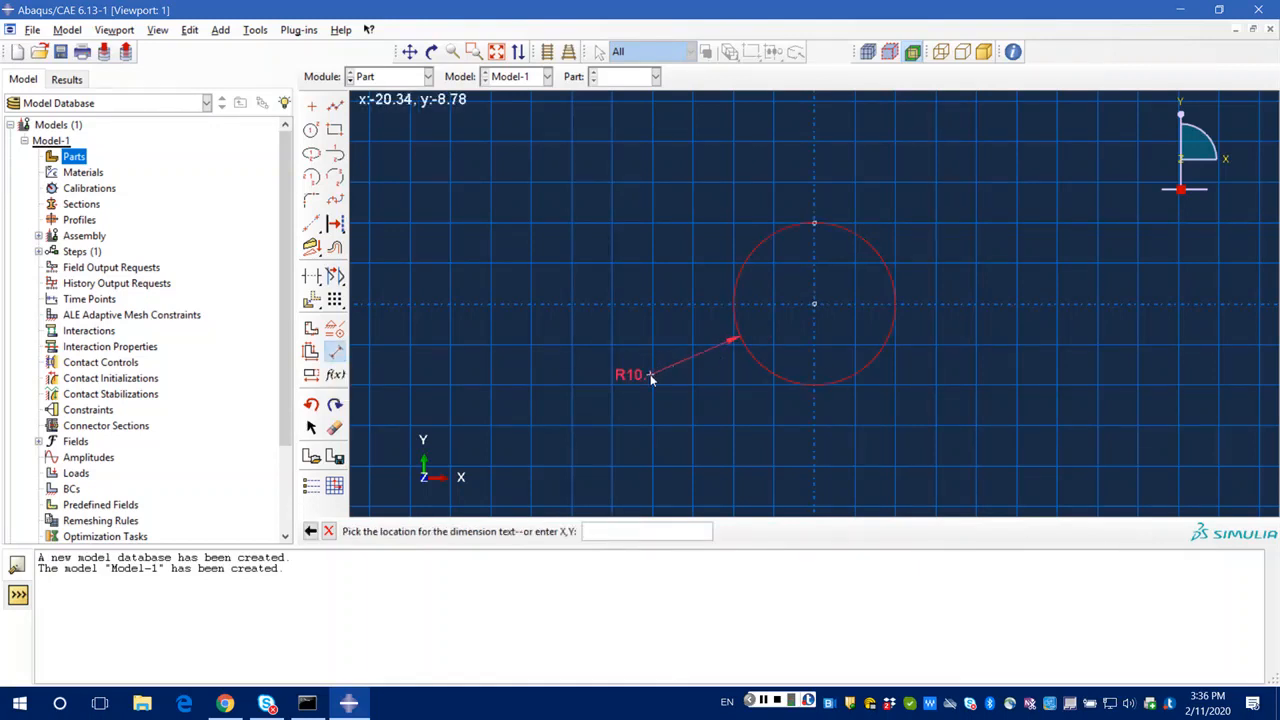
{"action": "left_click", "coordinate": [626, 397]}
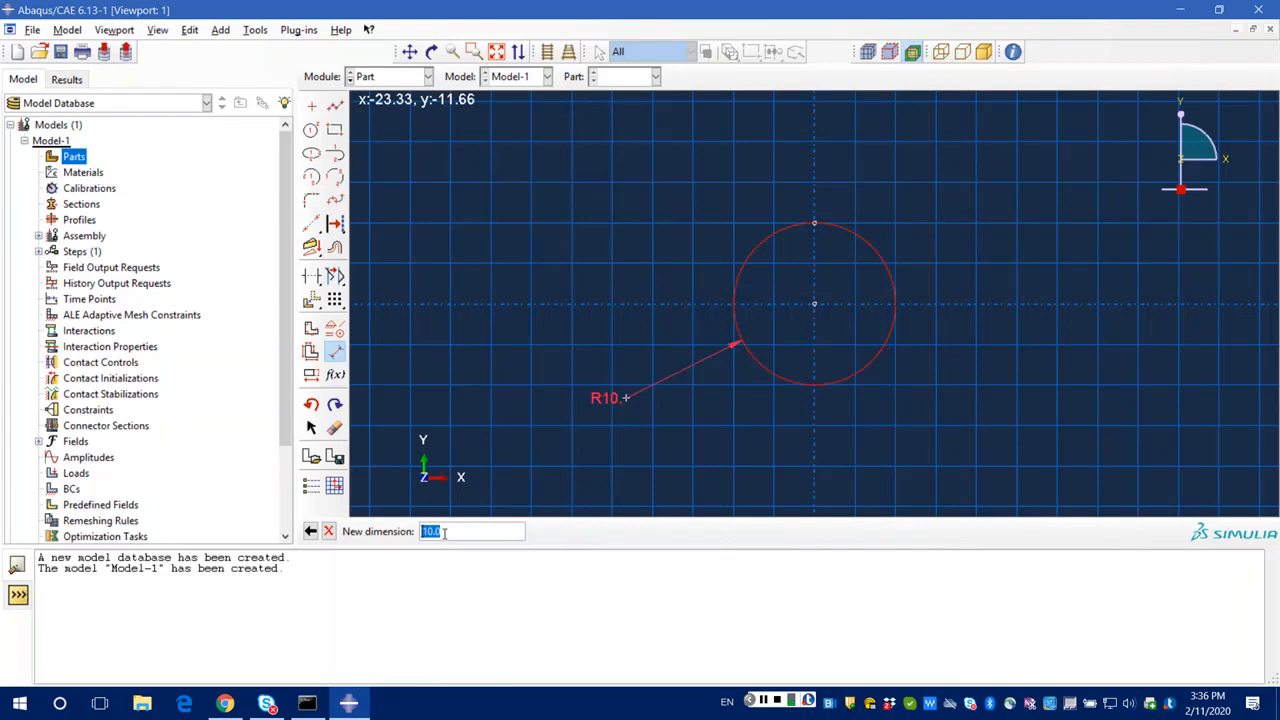
{"action": "type", "text": "7.5"}
{"action": "key", "text": "Return"}
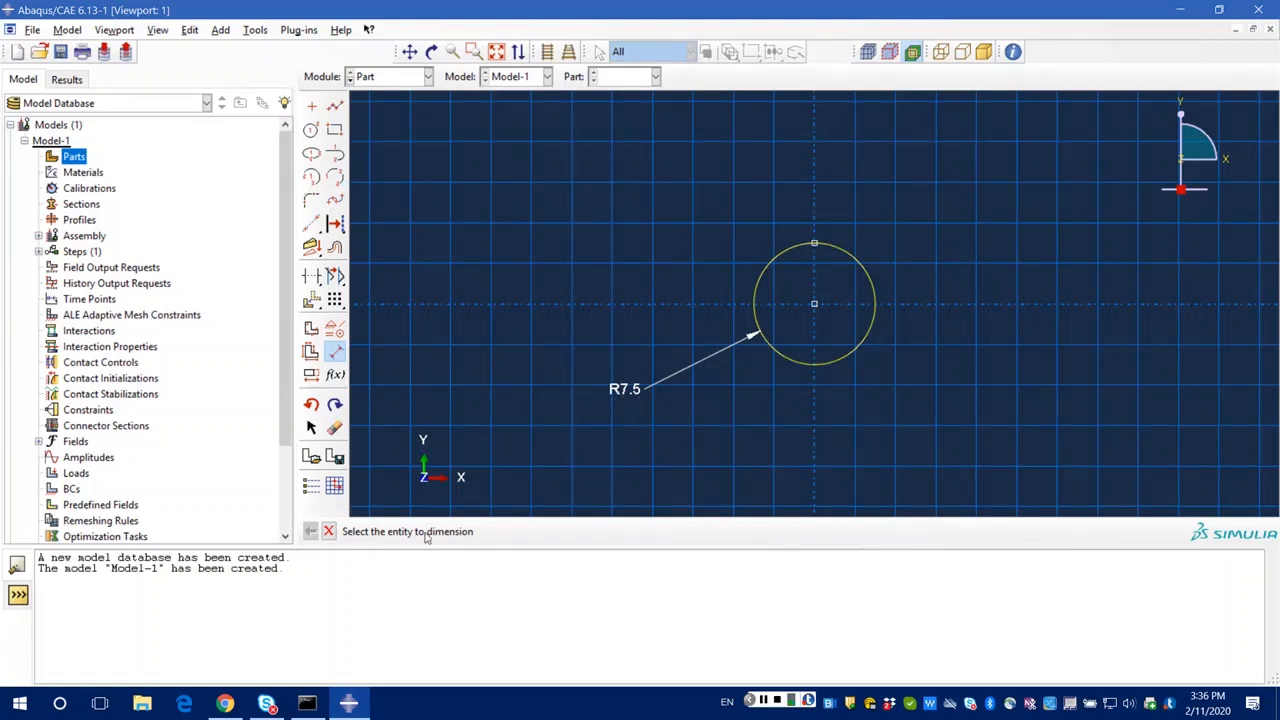
{"action": "left_click", "coordinate": [329, 532]}
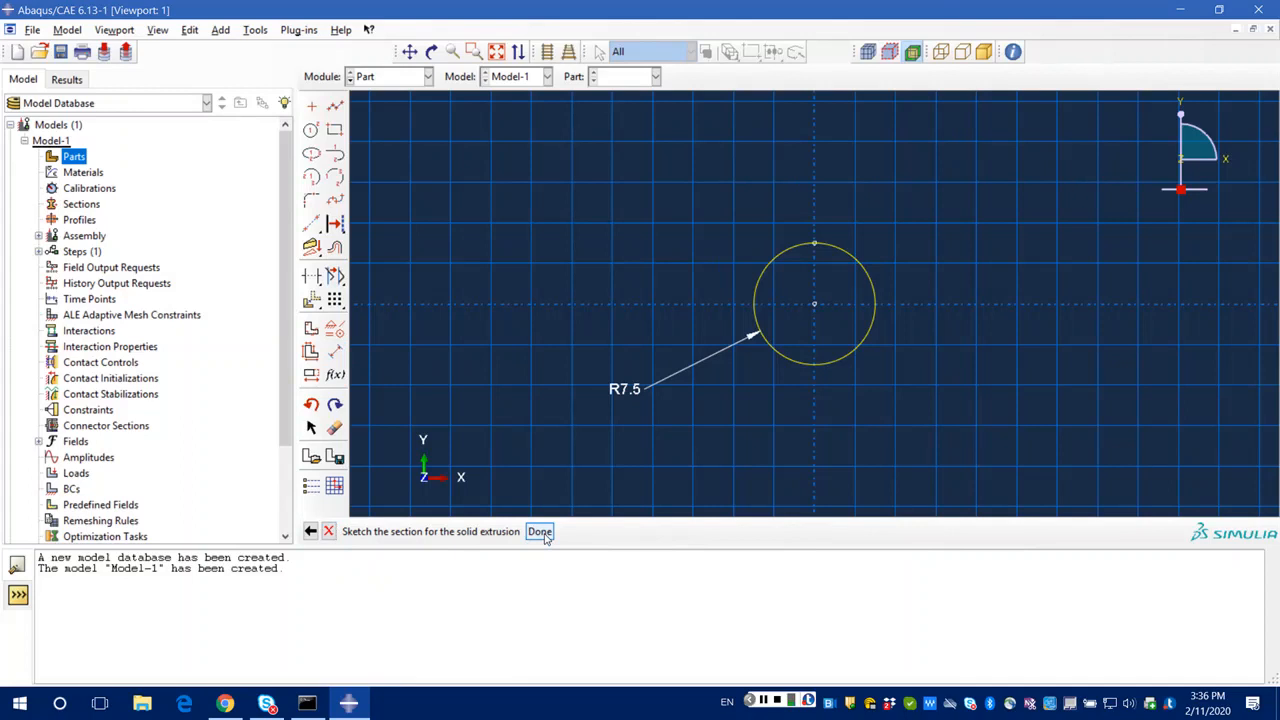
Finish the section sketch and extrude it to a depth of 100.
{"action": "left_click", "coordinate": [540, 532]}
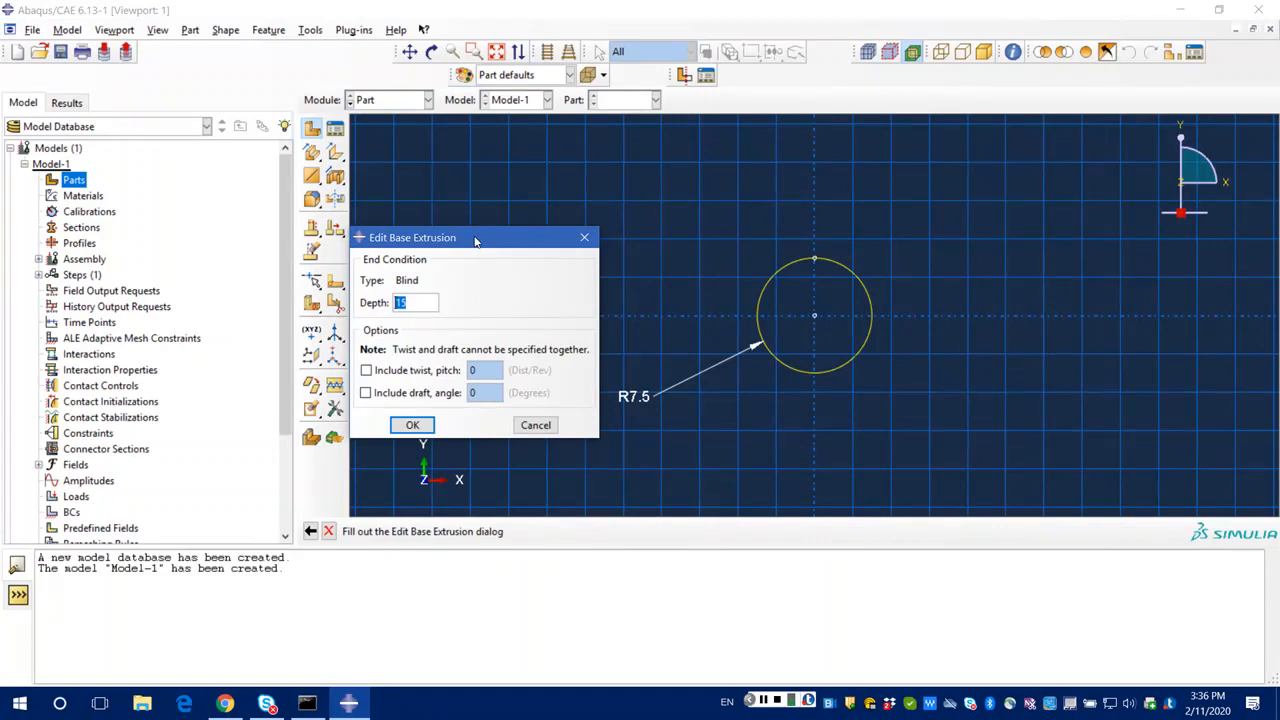
{"action": "left_click", "coordinate": [430, 303]}
{"action": "key", "text": "BackSpace"}
{"action": "type", "text": "00"}
{"action": "left_click", "coordinate": [413, 425]}
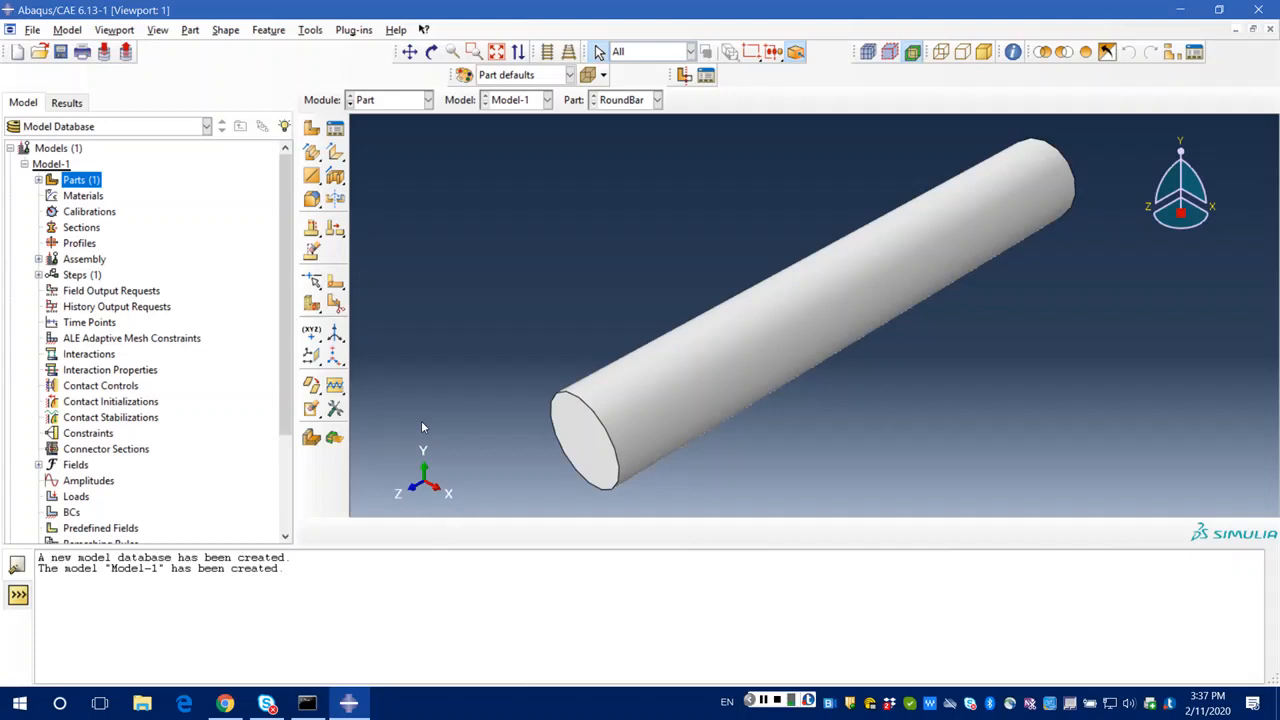
Create a material named AISI1005 and add an isotropic elastic behavior to it.
{"action": "double_click", "coordinate": [83, 196]}
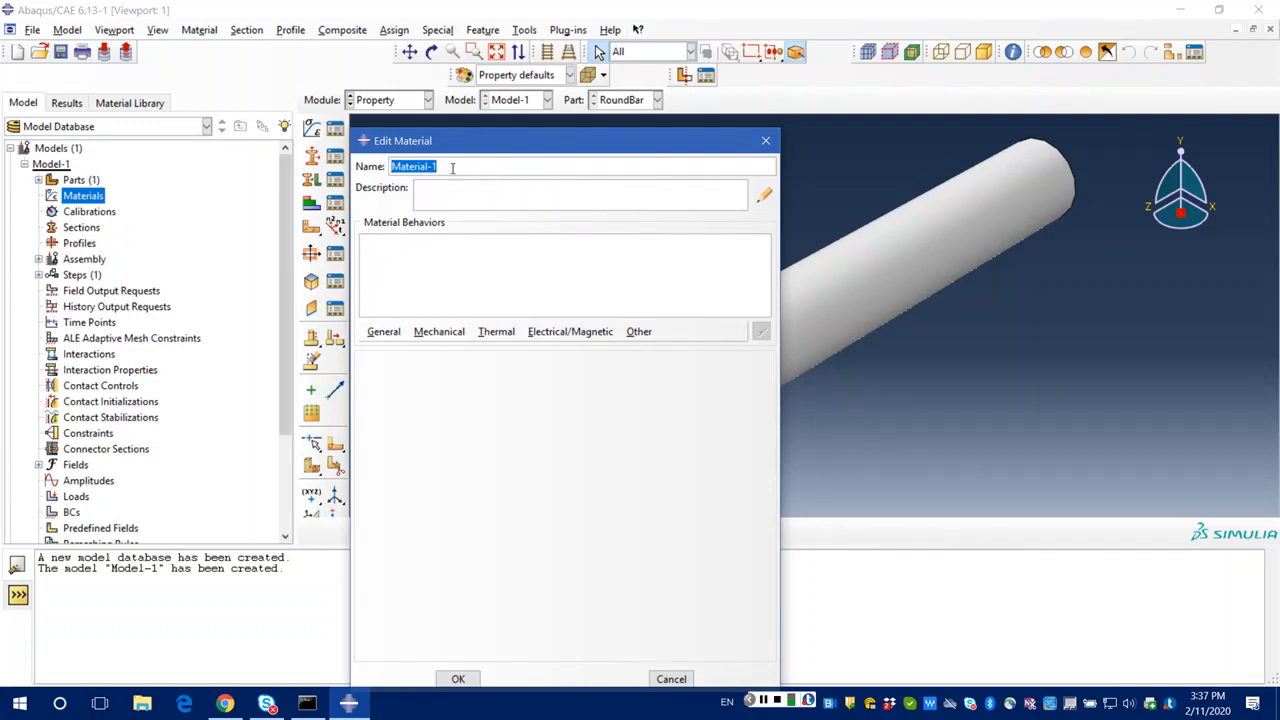
{"action": "type", "text": "AISI1005"}
{"action": "left_click", "coordinate": [440, 333]}
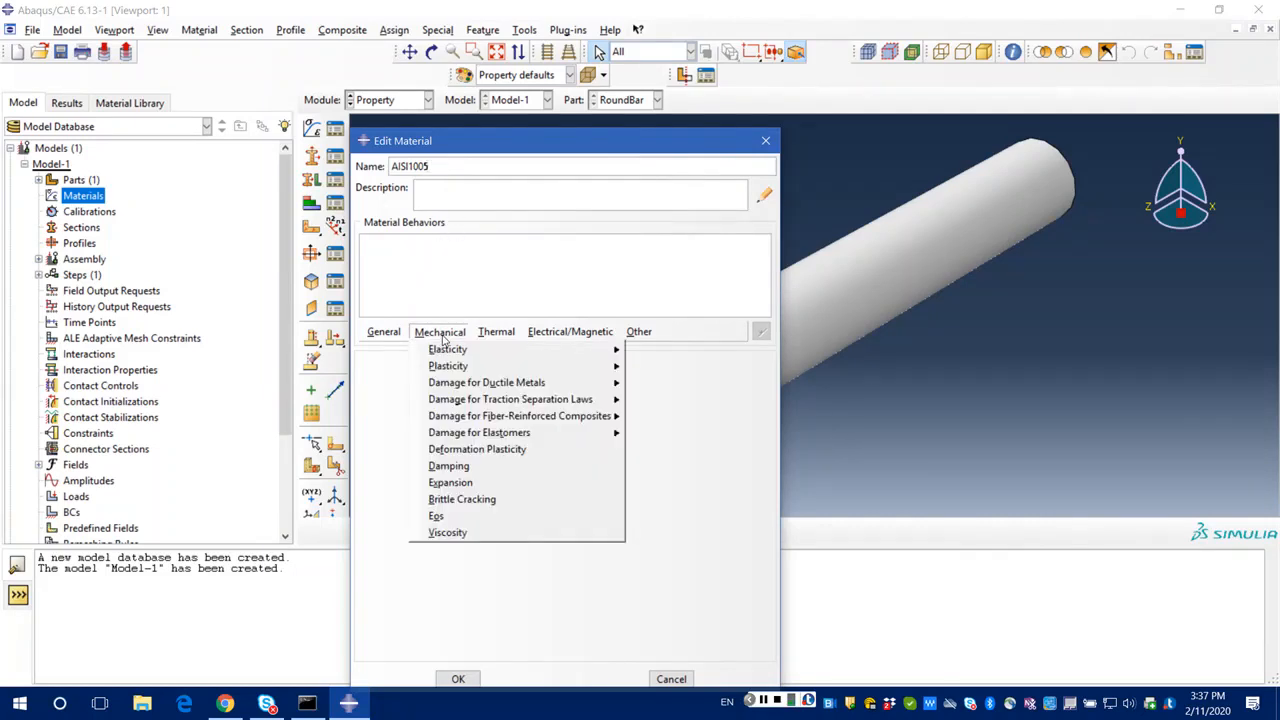
{"action": "mouse_move", "coordinate": [449, 355]}
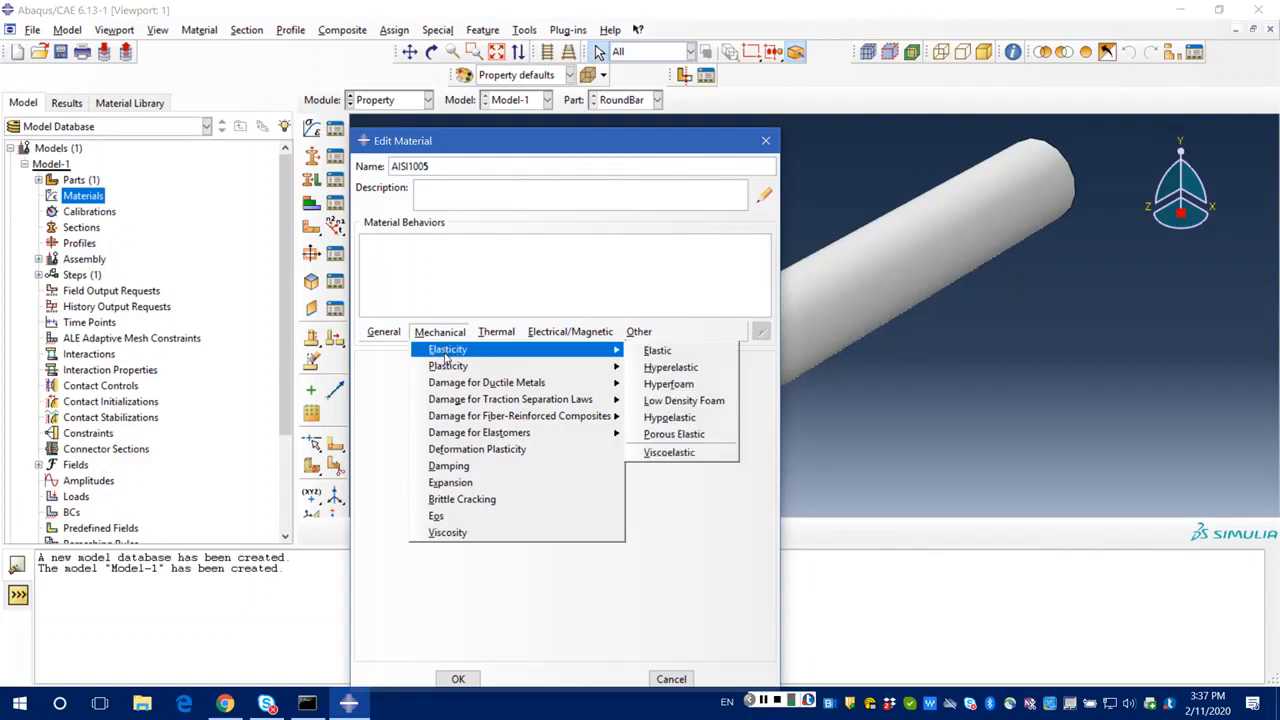
{"action": "left_click", "coordinate": [660, 351]}
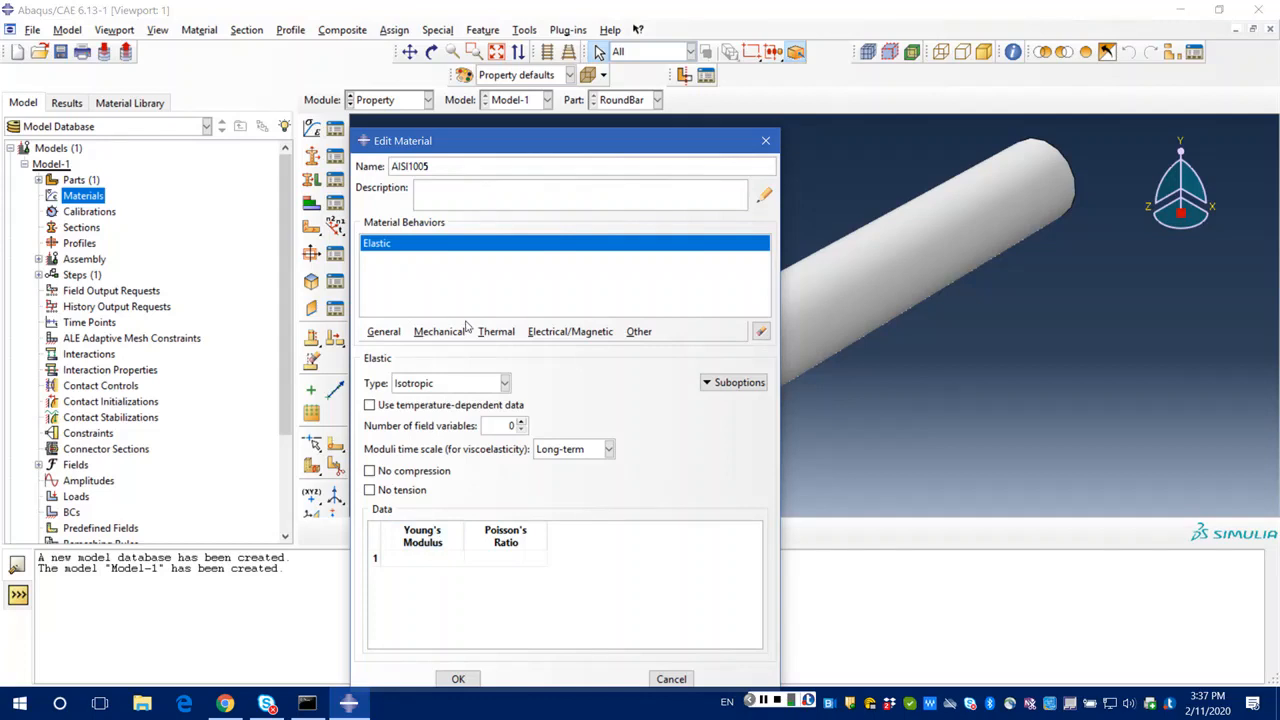
Set the material's Young's modulus to 210000 and Poisson's ratio to 0.3, and save the material.
{"action": "left_click", "coordinate": [414, 557]}
{"action": "type", "text": "0000"}
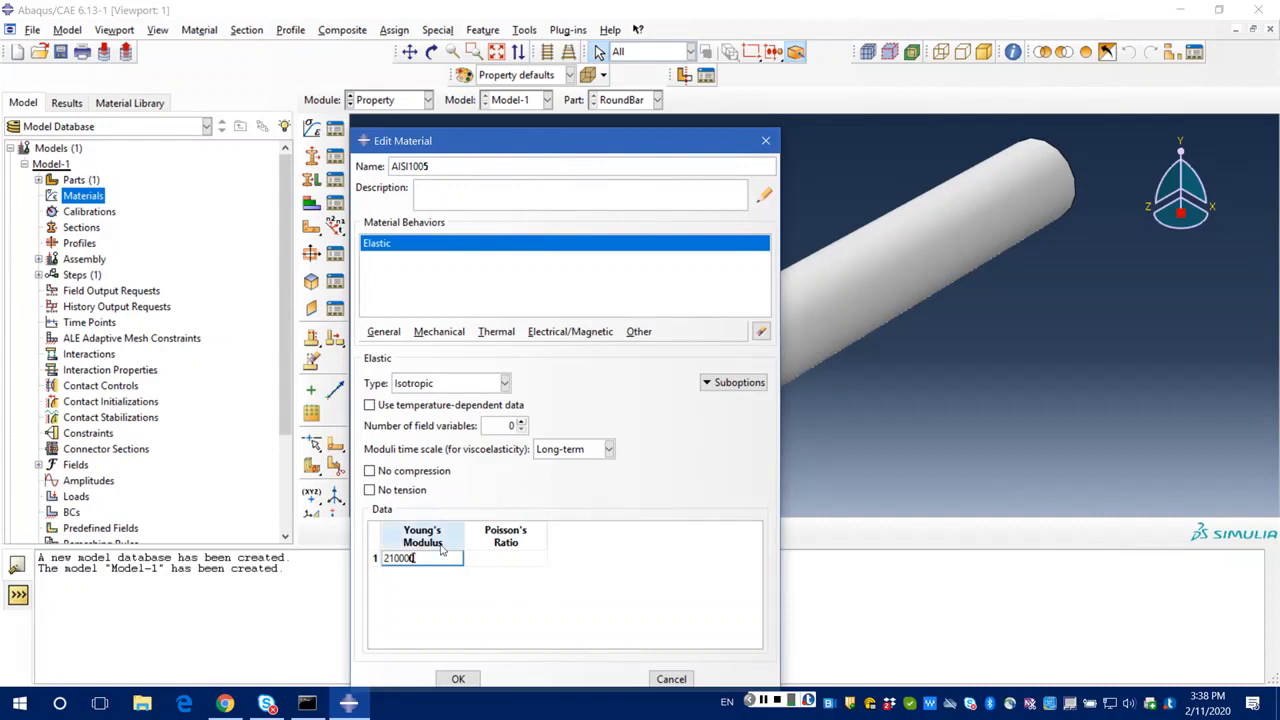
{"action": "left_click", "coordinate": [490, 558]}
{"action": "type", "text": "0.3"}
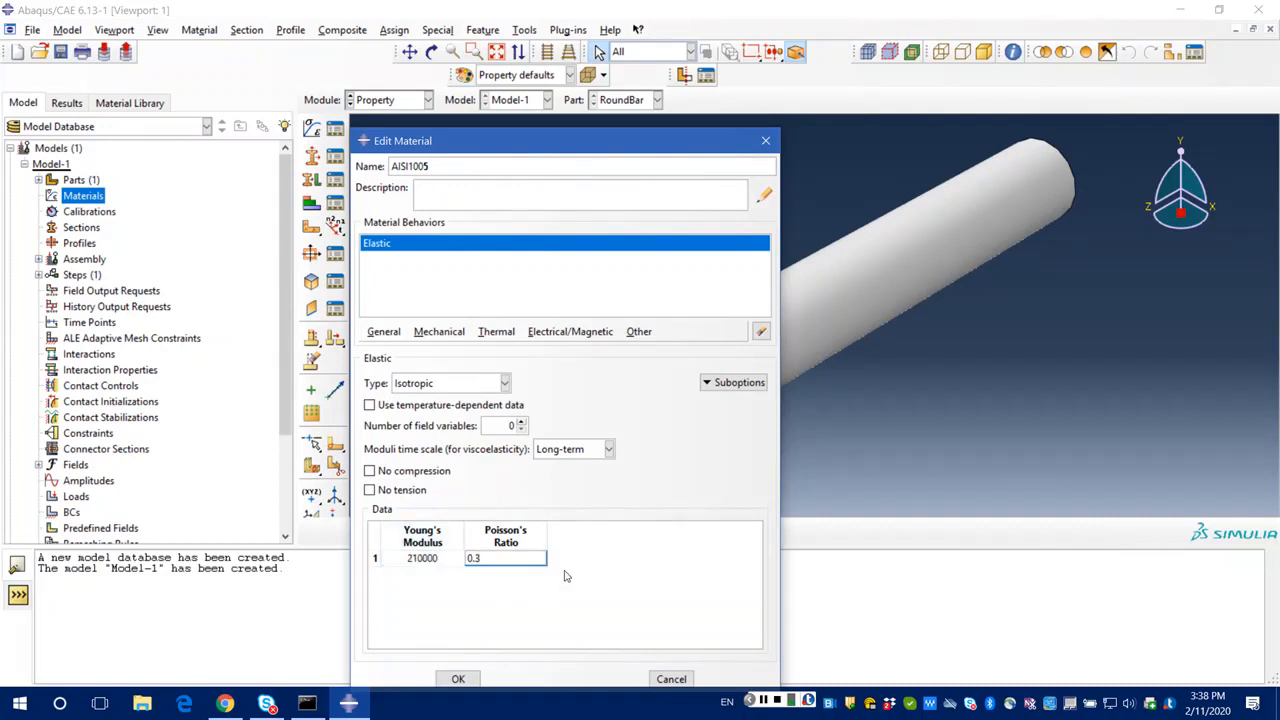
{"action": "key", "text": "Return"}
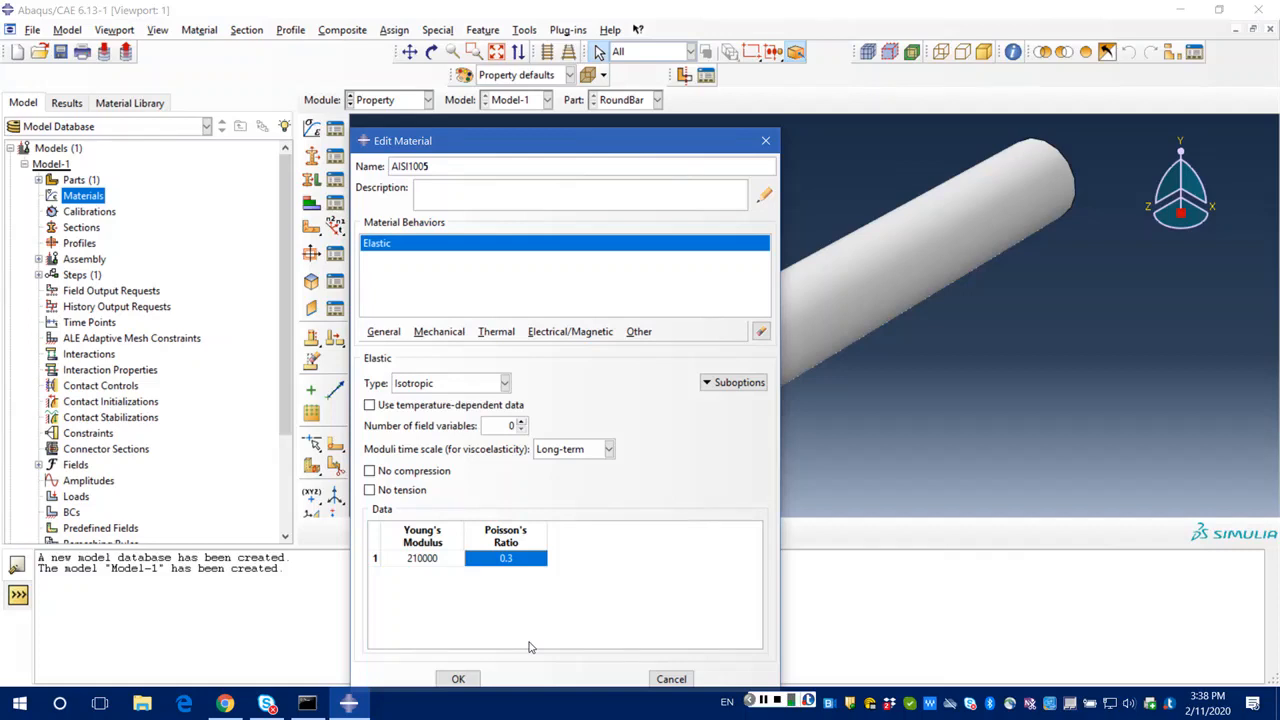
{"action": "left_click", "coordinate": [459, 680]}
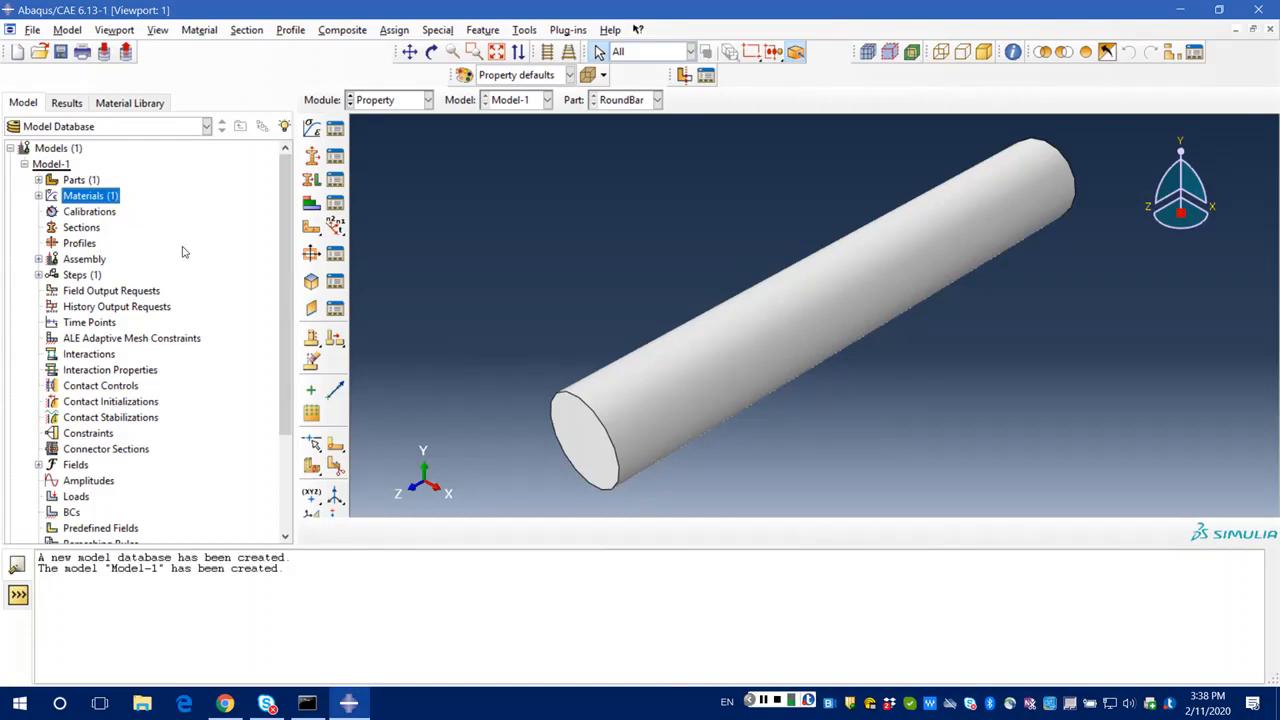
Create a solid homogeneous section named Round-Bar that uses the material AISI1005.
{"action": "left_click", "coordinate": [96, 232]}
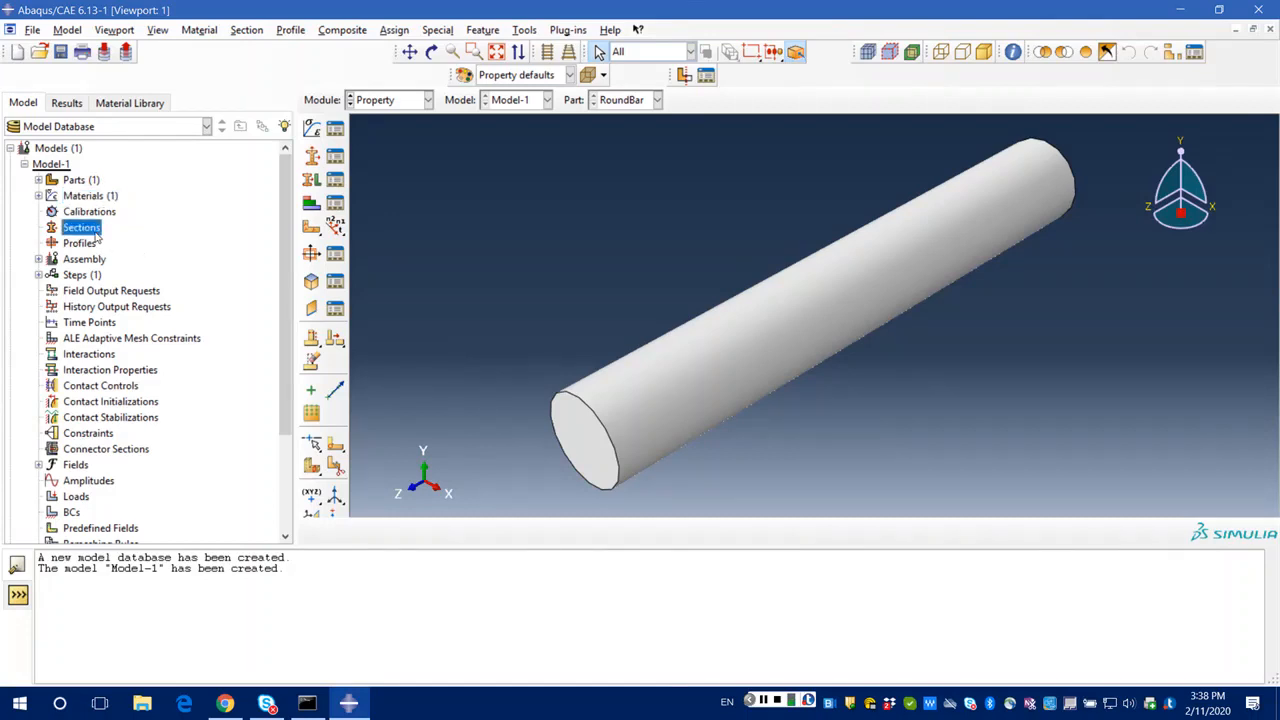
{"action": "double_click", "coordinate": [96, 232]}
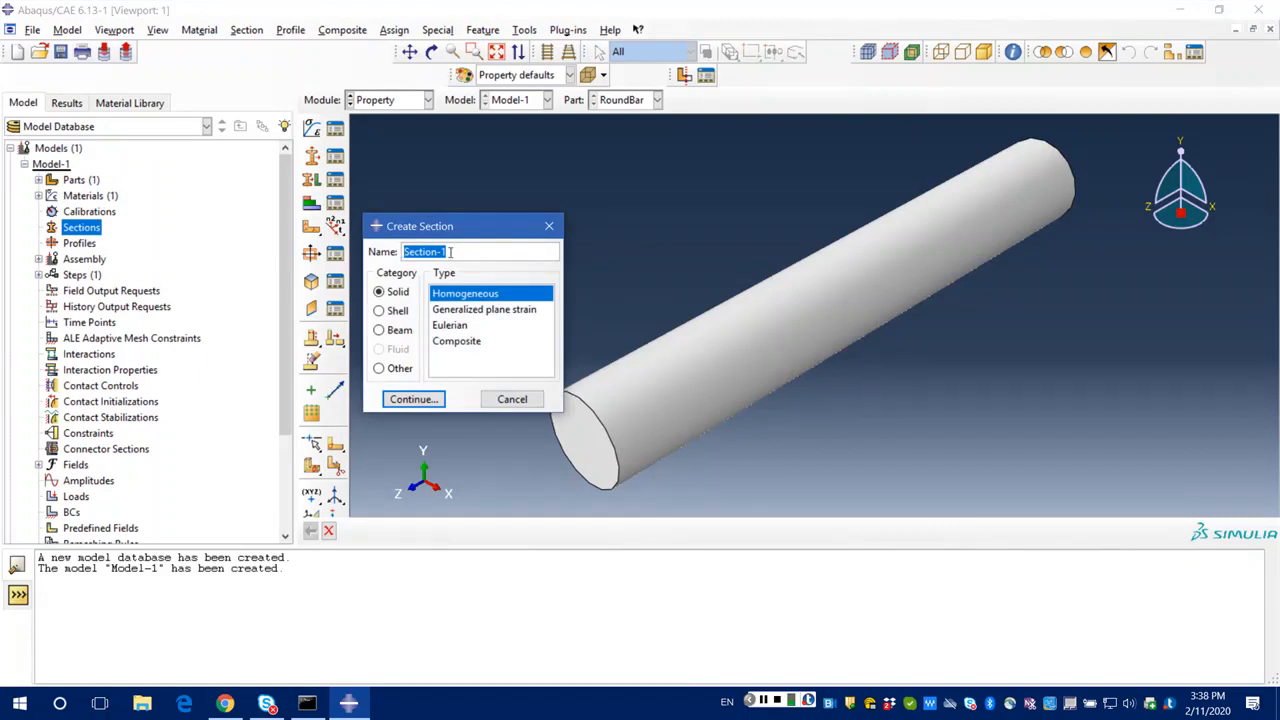
{"action": "type", "text": "ROund"}
{"action": "key", "text": "BackSpace"}
{"action": "key", "text": "BackSpace"}
{"action": "key", "text": "BackSpace"}
{"action": "key", "text": "BackSpace"}
{"action": "type", "text": "ound-Bar"}
{"action": "left_click", "coordinate": [414, 400]}
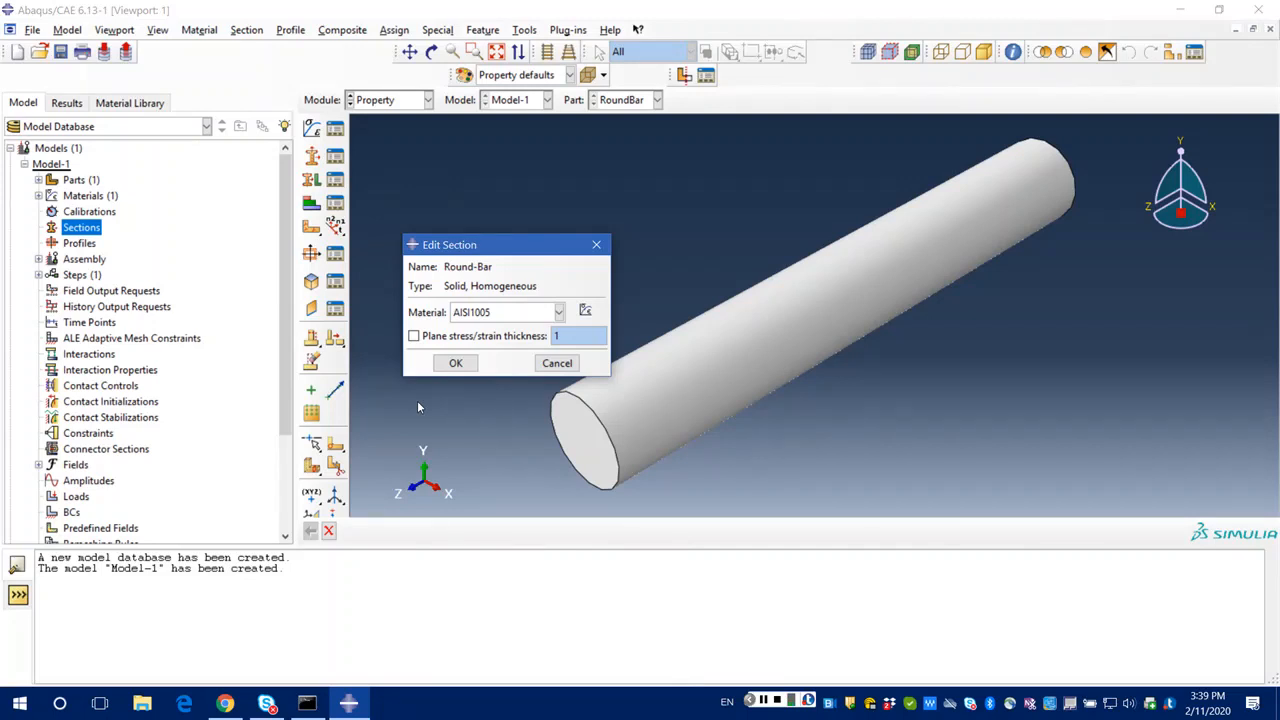
{"action": "left_click", "coordinate": [559, 312]}
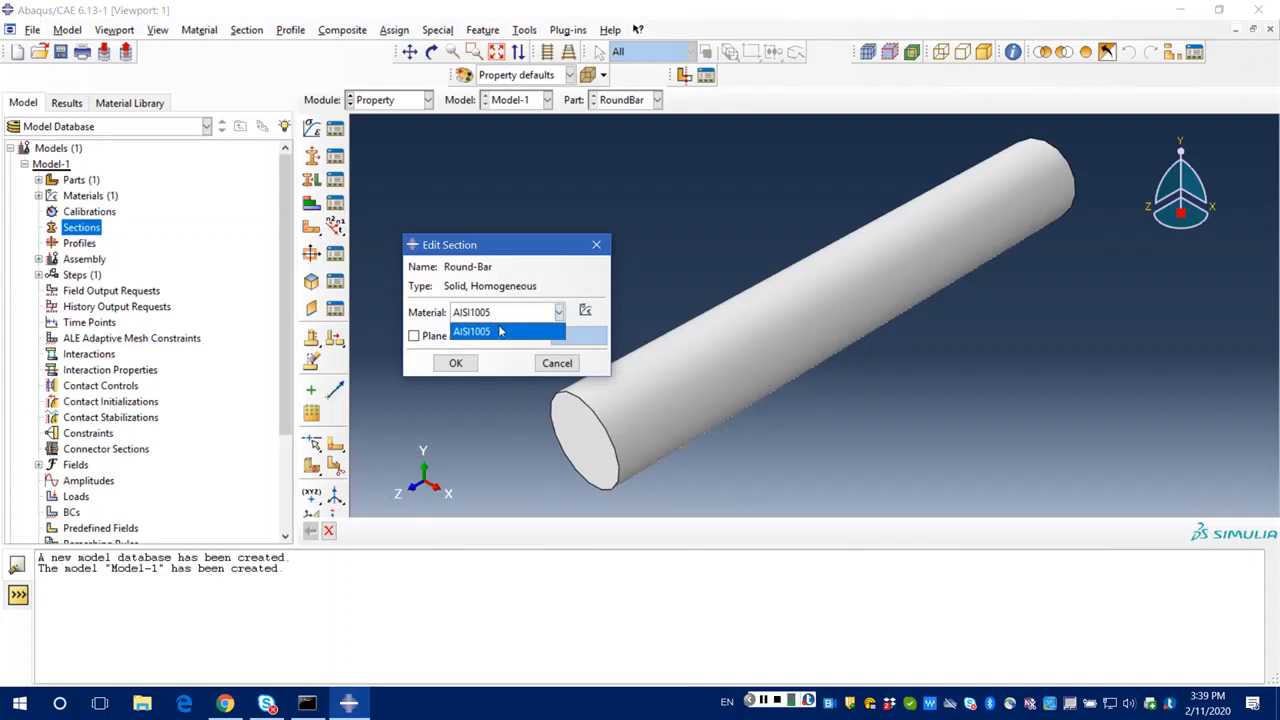
{"action": "left_click", "coordinate": [502, 331]}
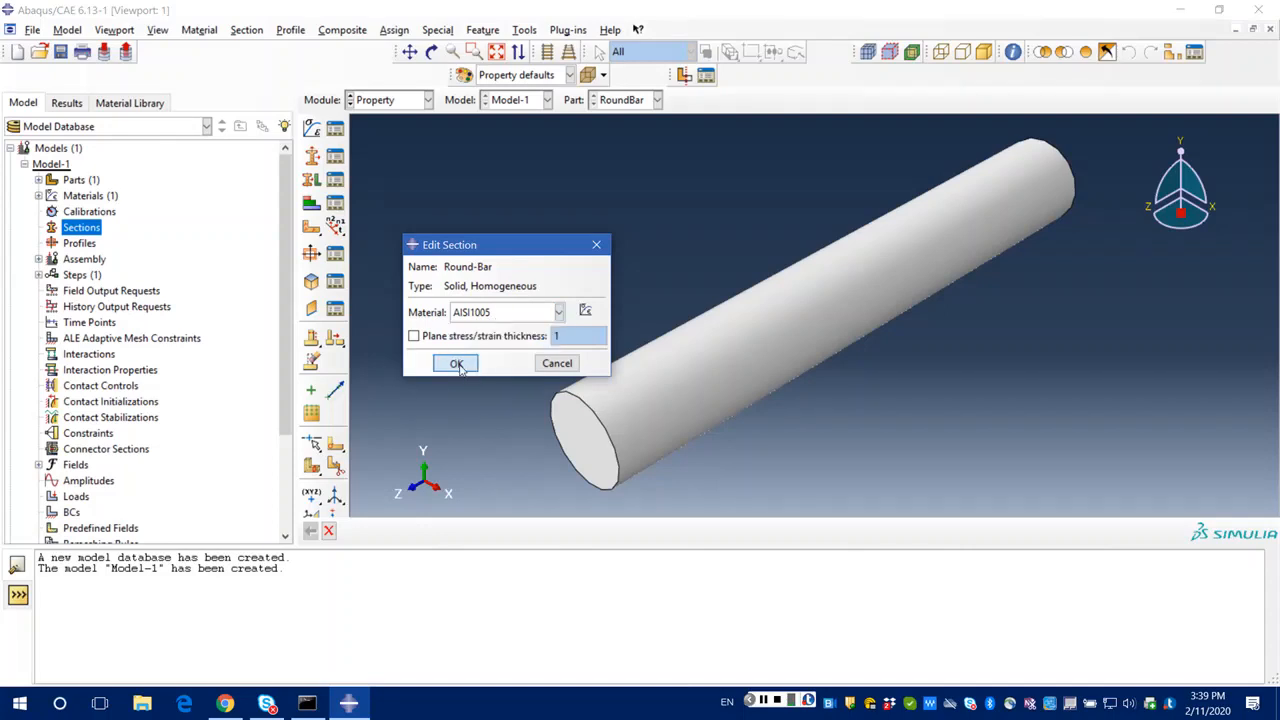
{"action": "left_click", "coordinate": [456, 364]}
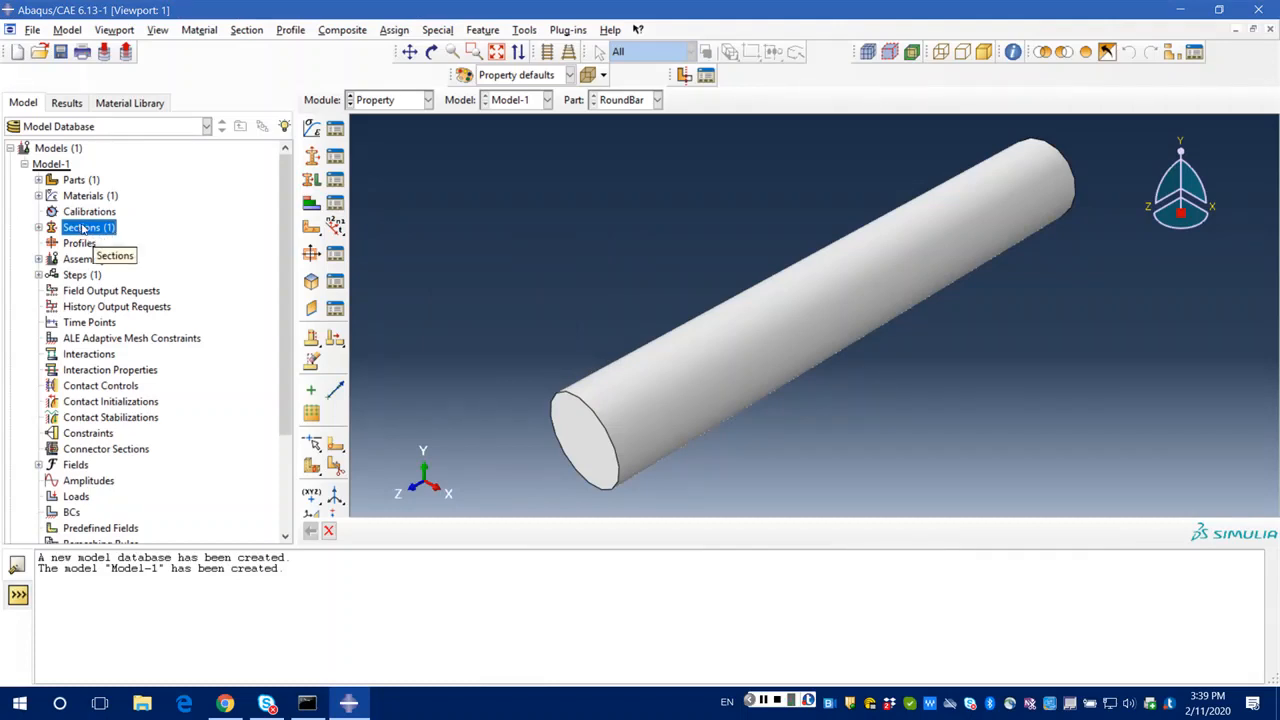
Assign the Round-Bar section to the whole RoundBar part without creating a set.
{"action": "left_click", "coordinate": [38, 180]}
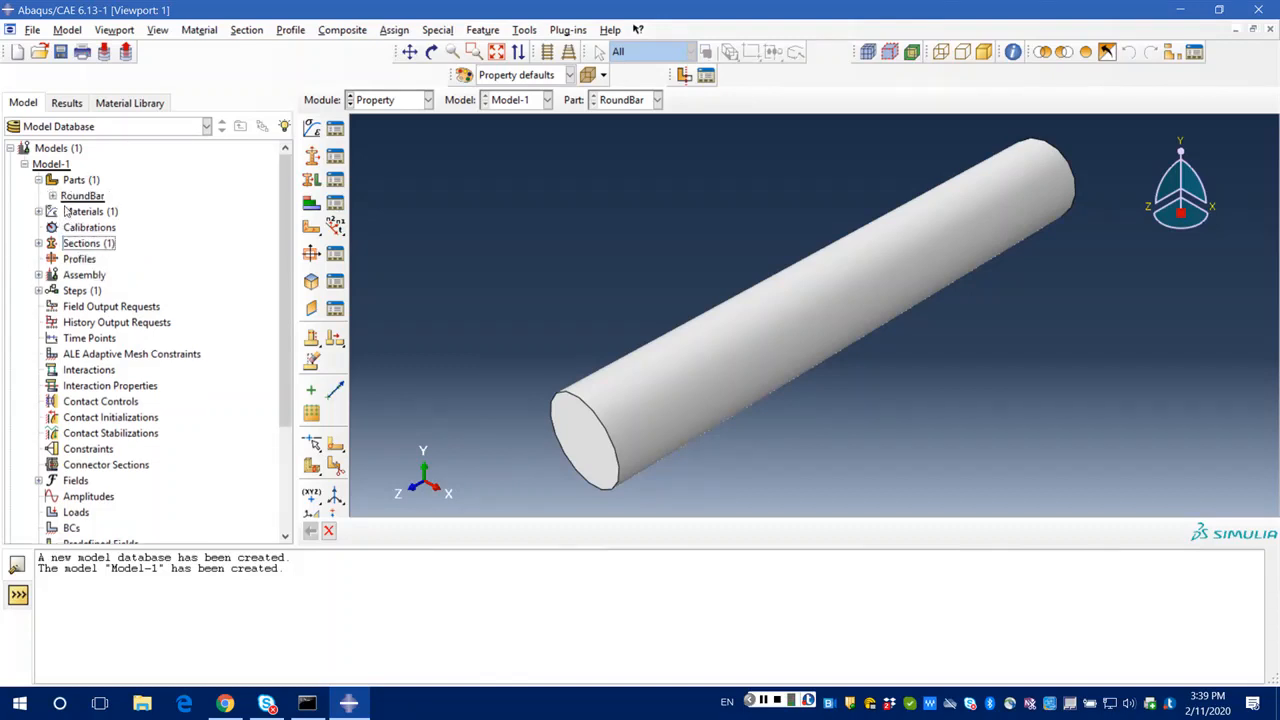
{"action": "left_click", "coordinate": [53, 196]}
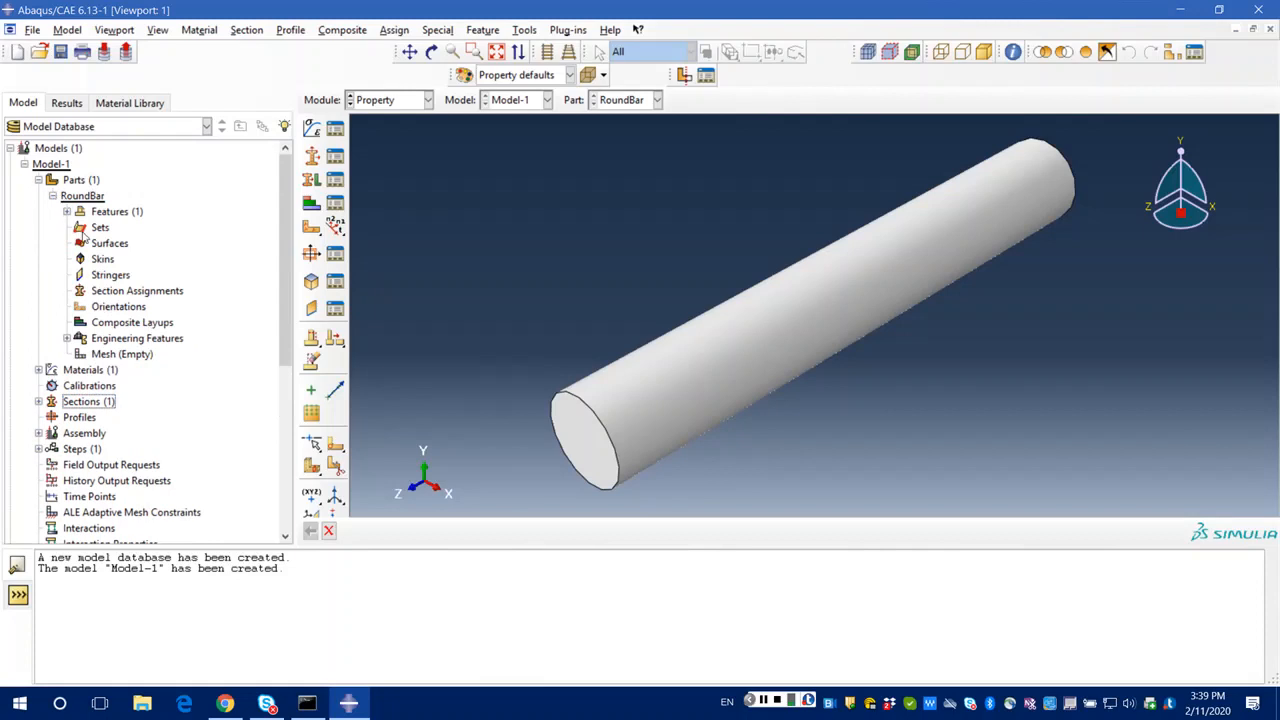
{"action": "left_click", "coordinate": [113, 292]}
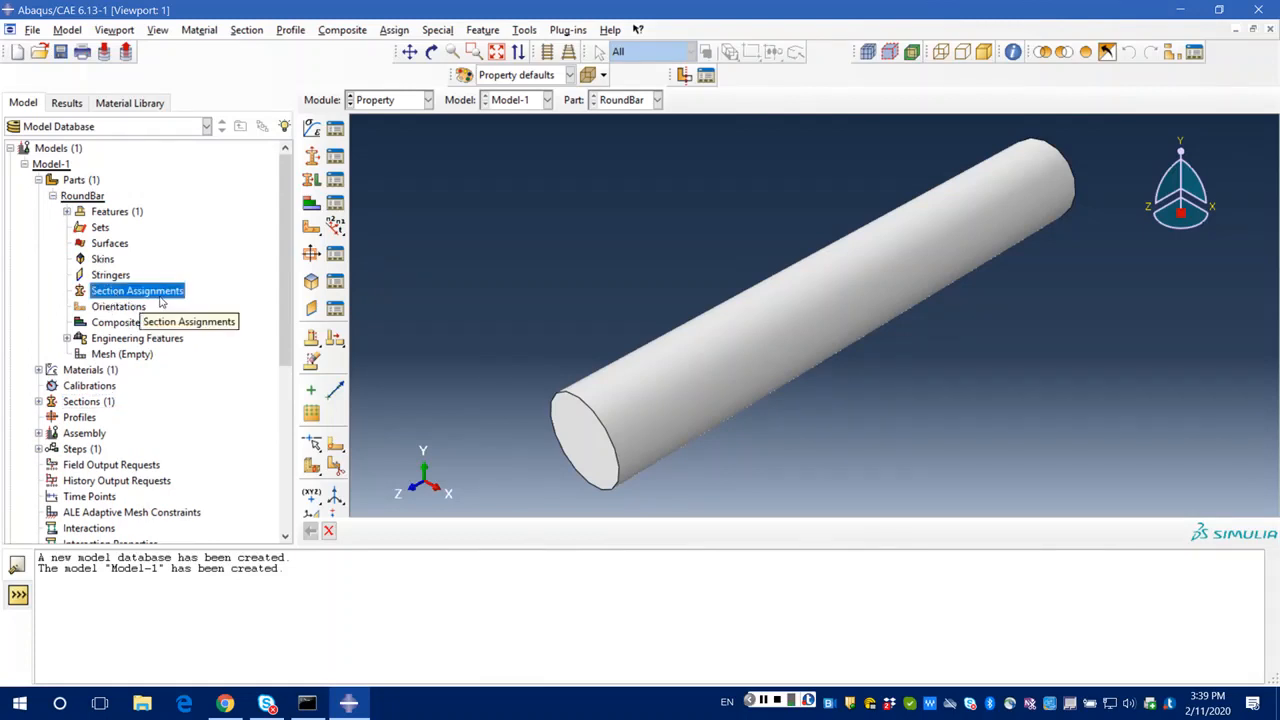
{"action": "double_click", "coordinate": [160, 292]}
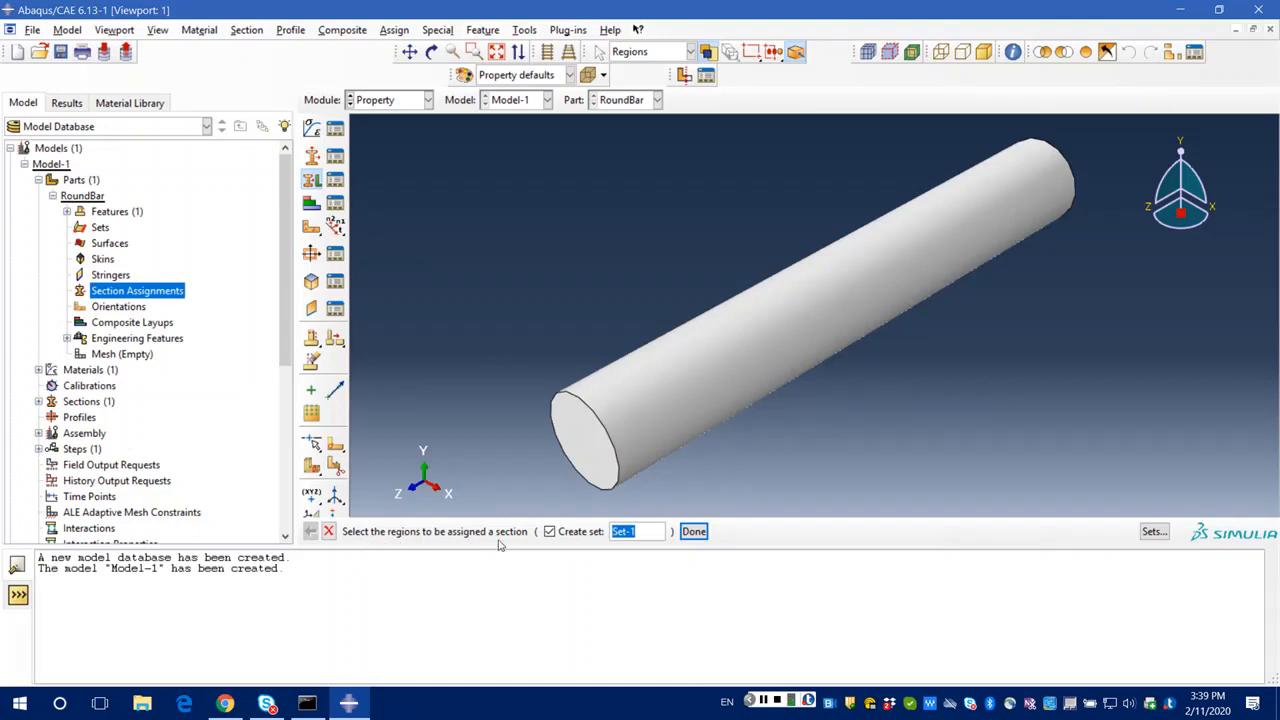
{"action": "left_click", "coordinate": [628, 423]}
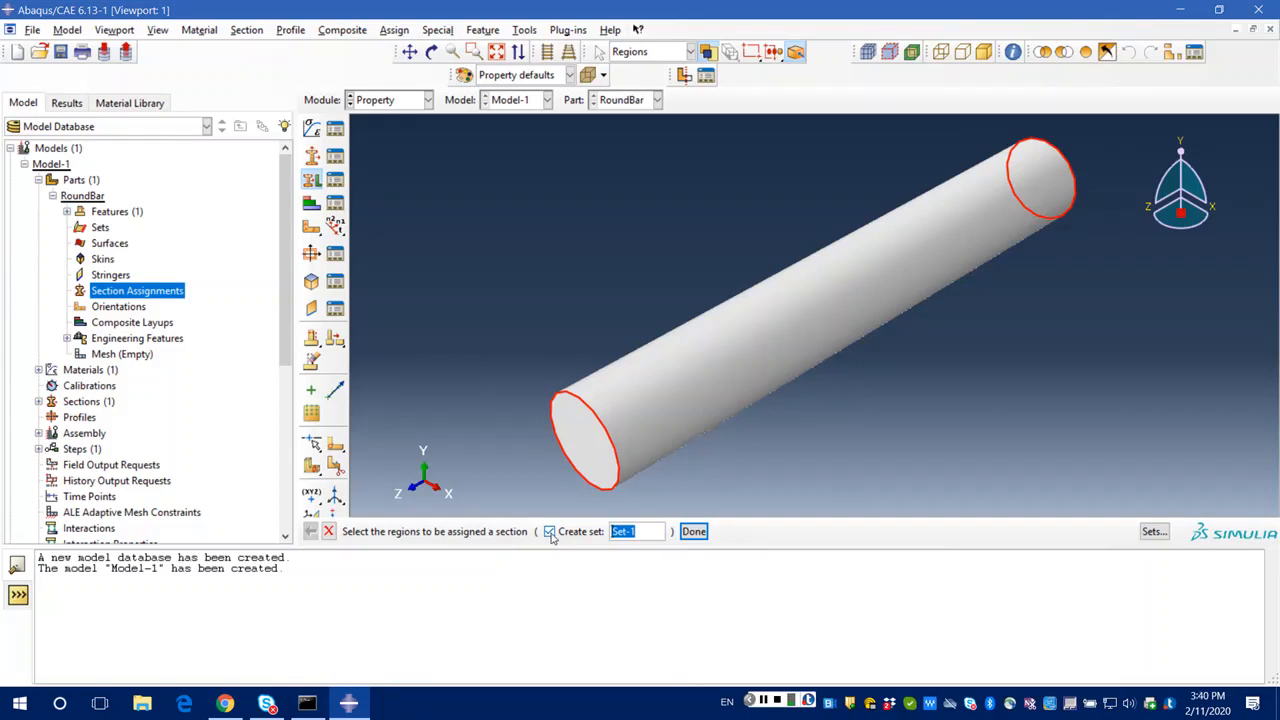
{"action": "left_click", "coordinate": [549, 532]}
{"action": "left_click", "coordinate": [632, 533]}
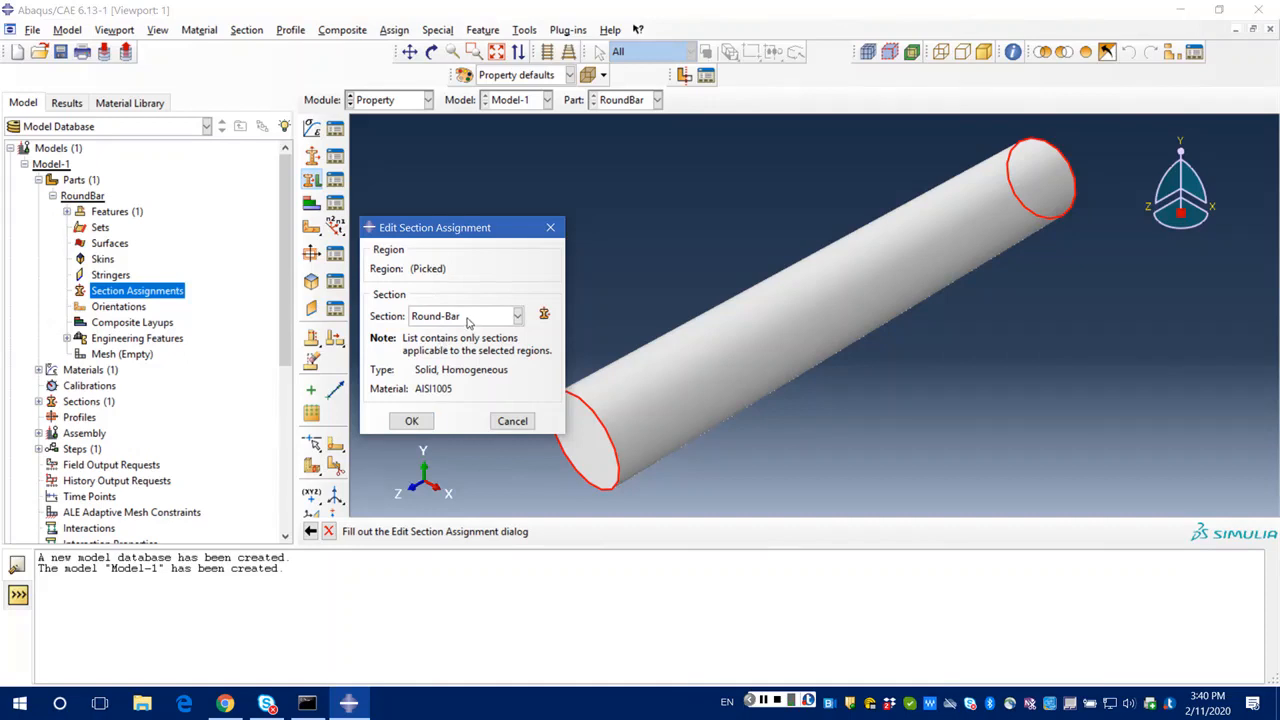
{"action": "left_click", "coordinate": [414, 421]}
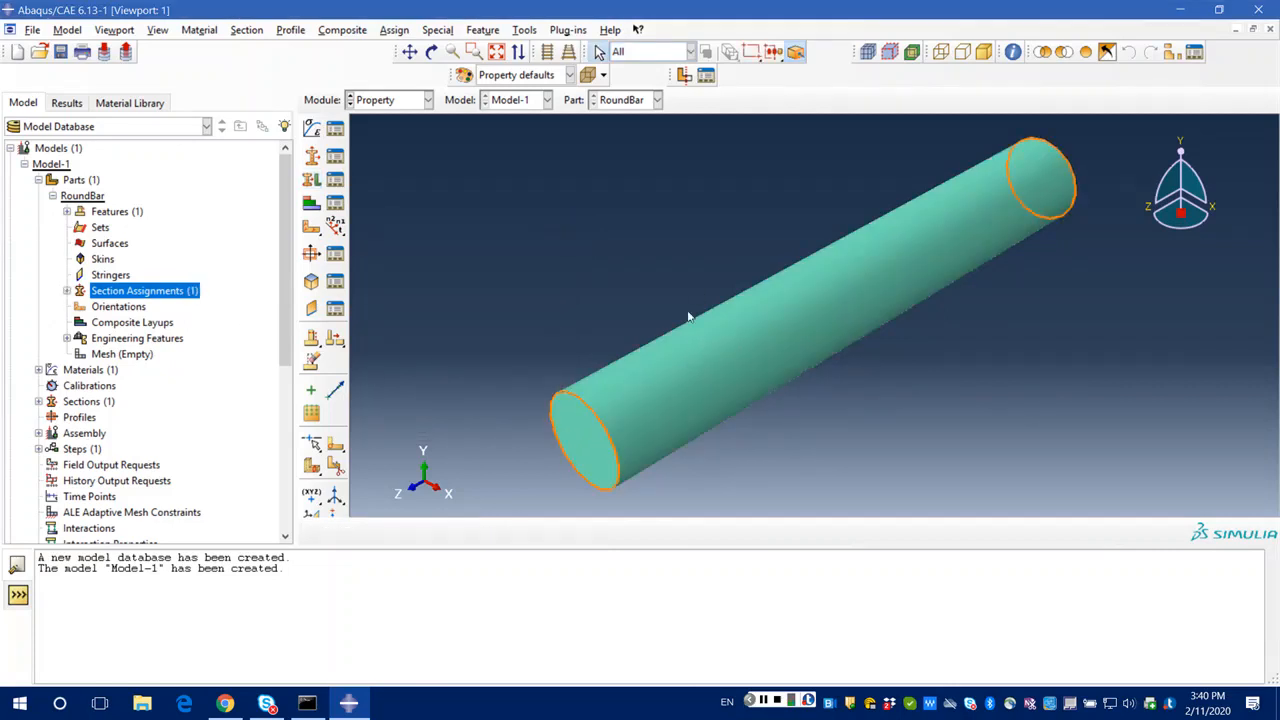
Create a Static, General analysis step after the Initial step with nonlinear geometry (Nlgeom) turned on.
{"action": "left_click", "coordinate": [38, 180]}
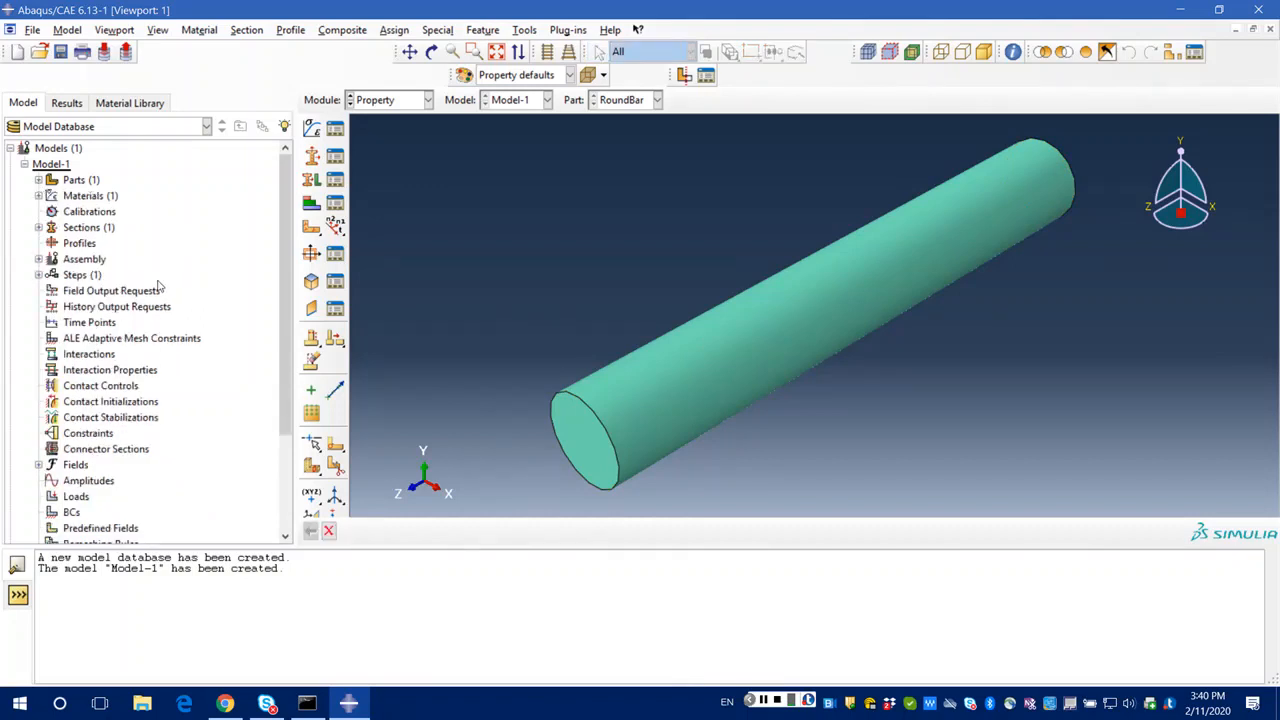
{"action": "left_click", "coordinate": [39, 275]}
{"action": "mouse_move", "coordinate": [89, 298]}
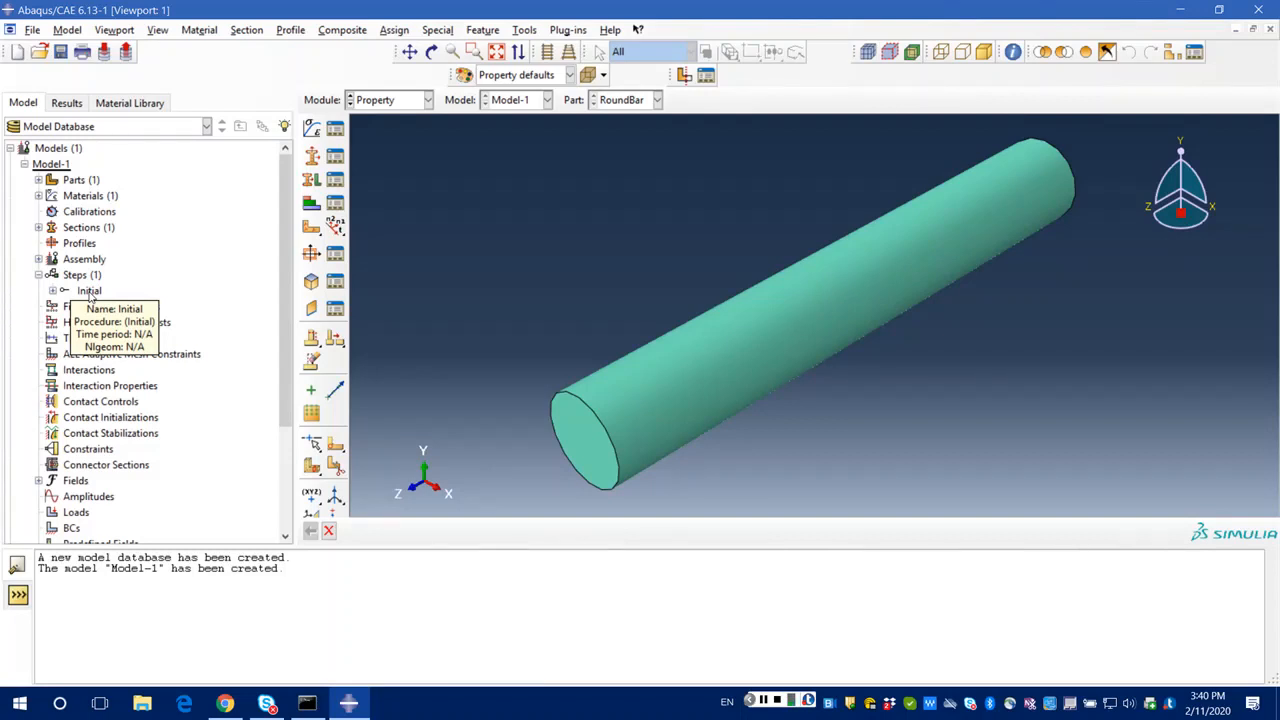
{"action": "double_click", "coordinate": [80, 277]}
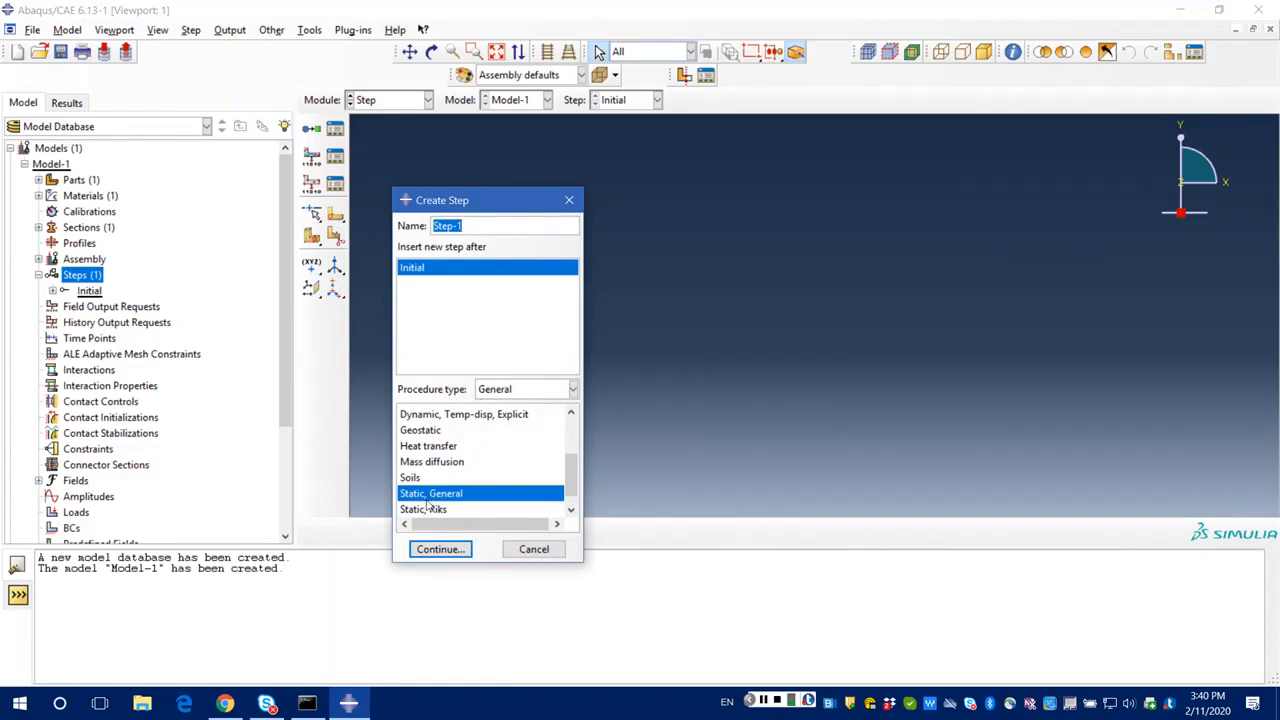
{"action": "left_click", "coordinate": [446, 552]}
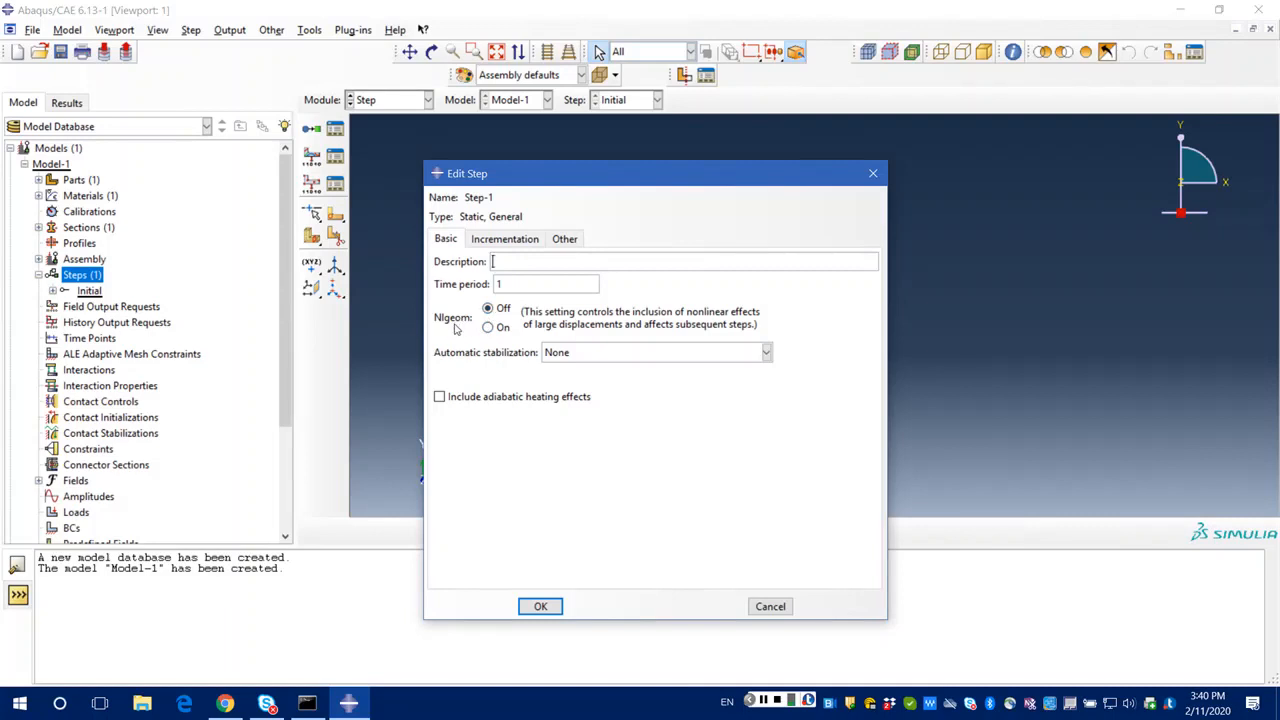
{"action": "left_click", "coordinate": [489, 328]}
{"action": "left_click", "coordinate": [543, 609]}
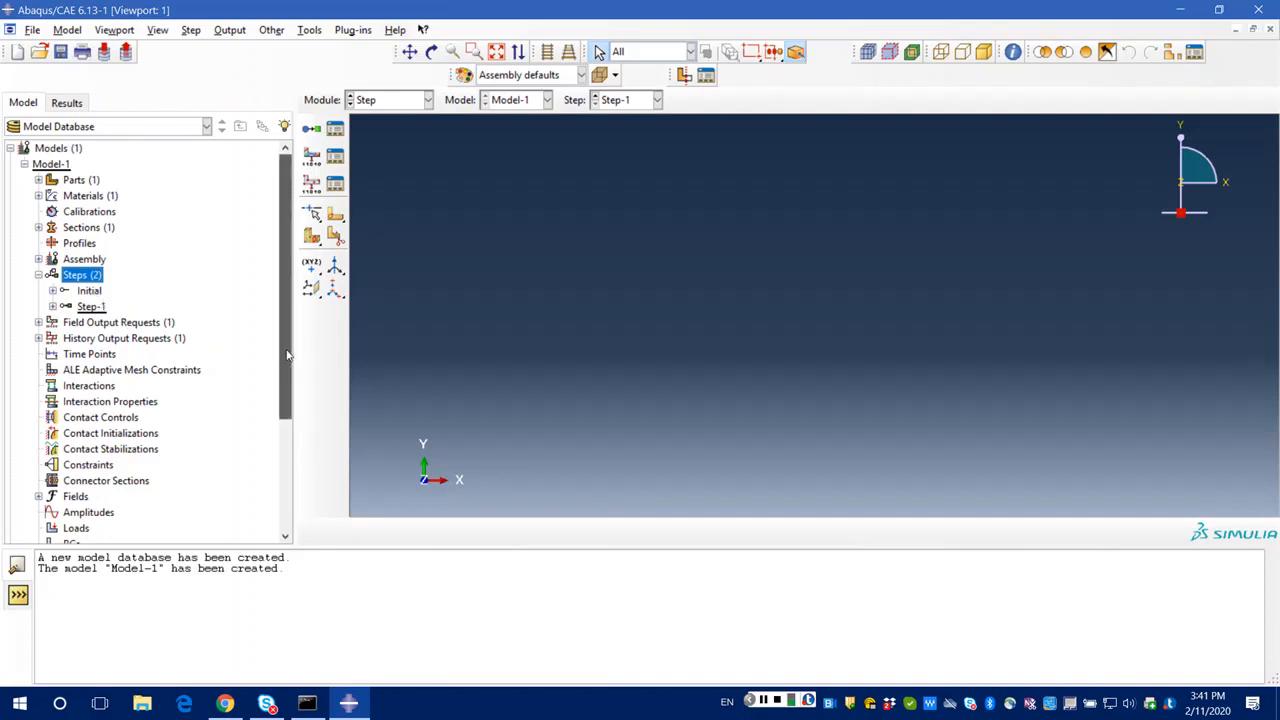
Add an independent (mesh on instance) instance of the RoundBar part to the assembly.
{"action": "left_click_drag", "start_coordinate": [286, 355], "coordinate": [286, 368]}
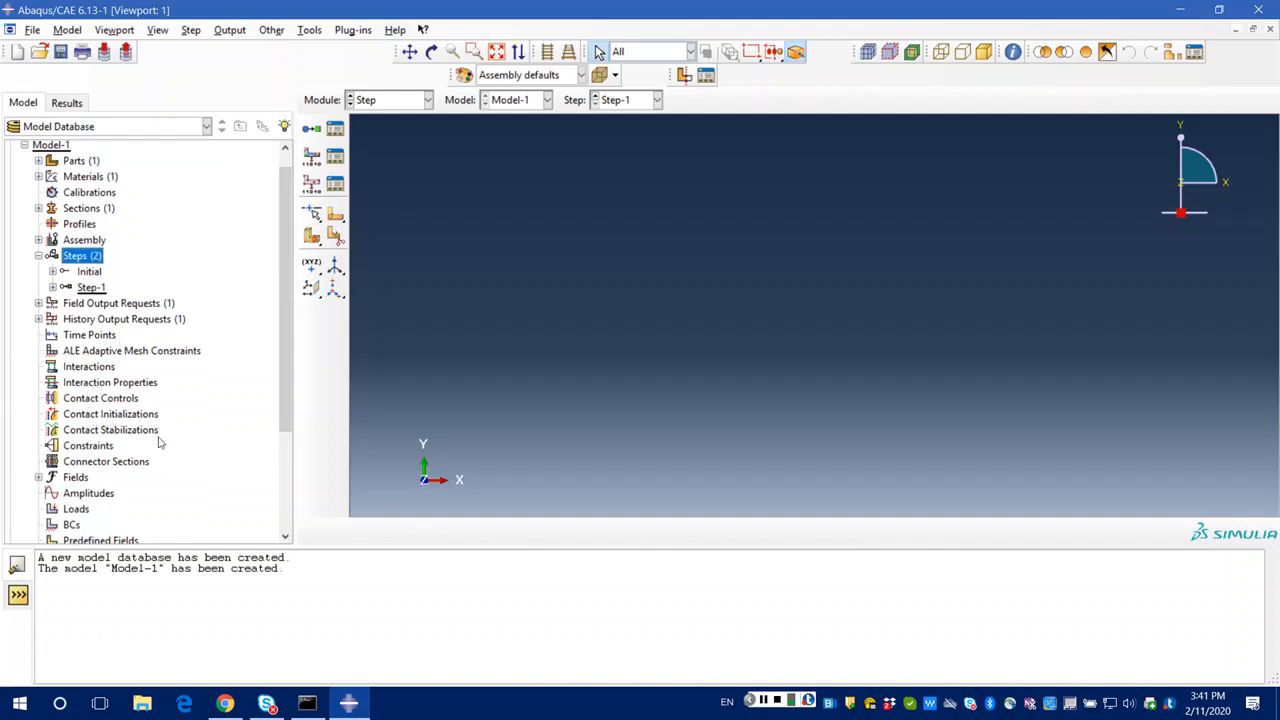
{"action": "left_click_drag", "start_coordinate": [282, 336], "coordinate": [287, 351]}
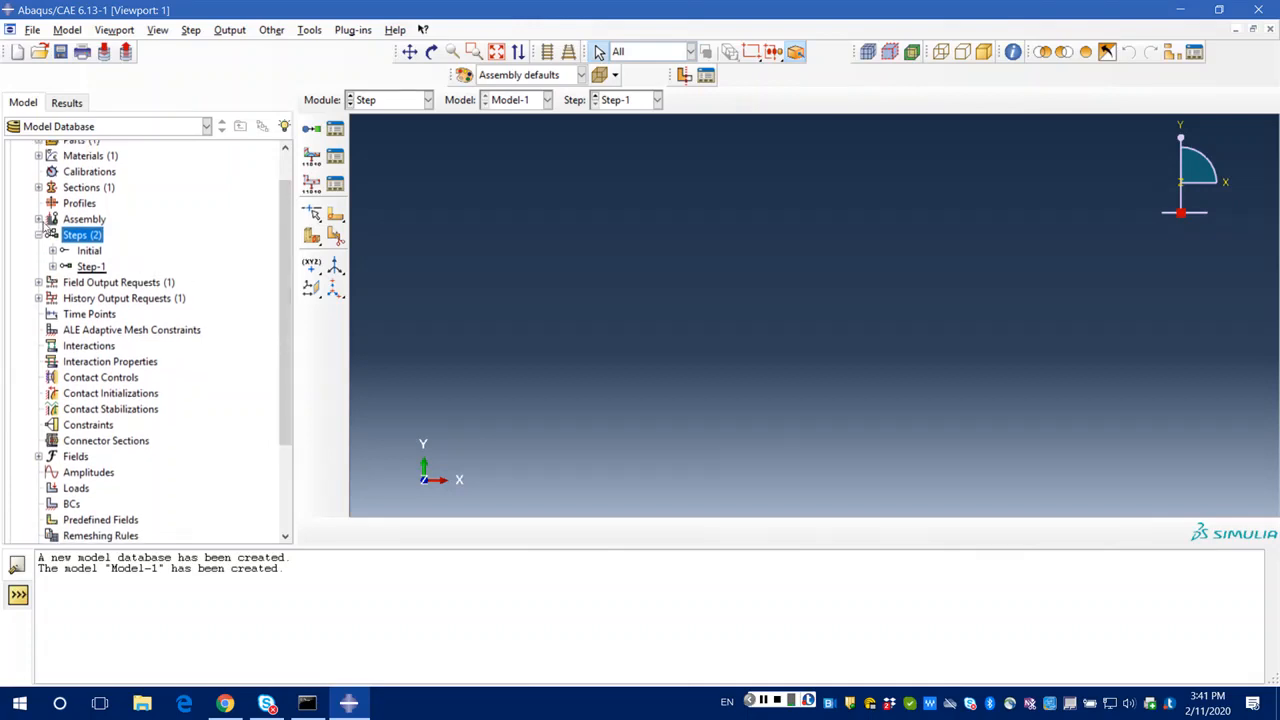
{"action": "left_click", "coordinate": [38, 219]}
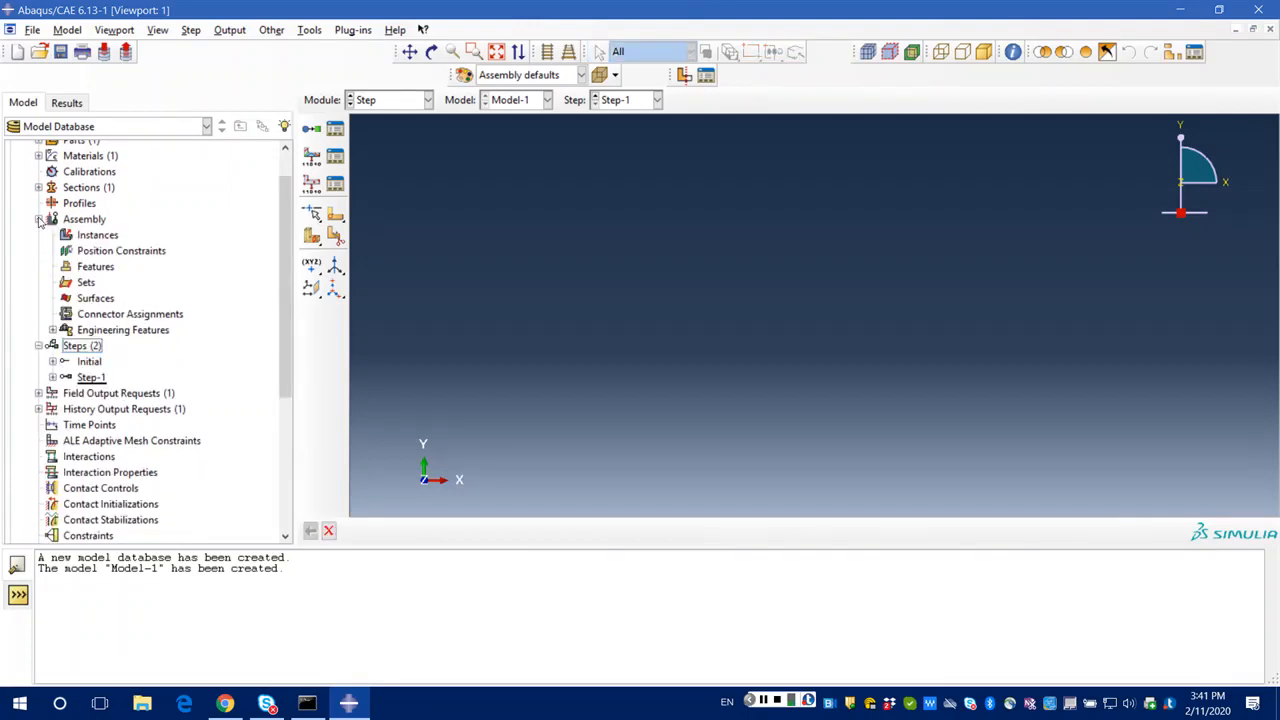
{"action": "double_click", "coordinate": [100, 237]}
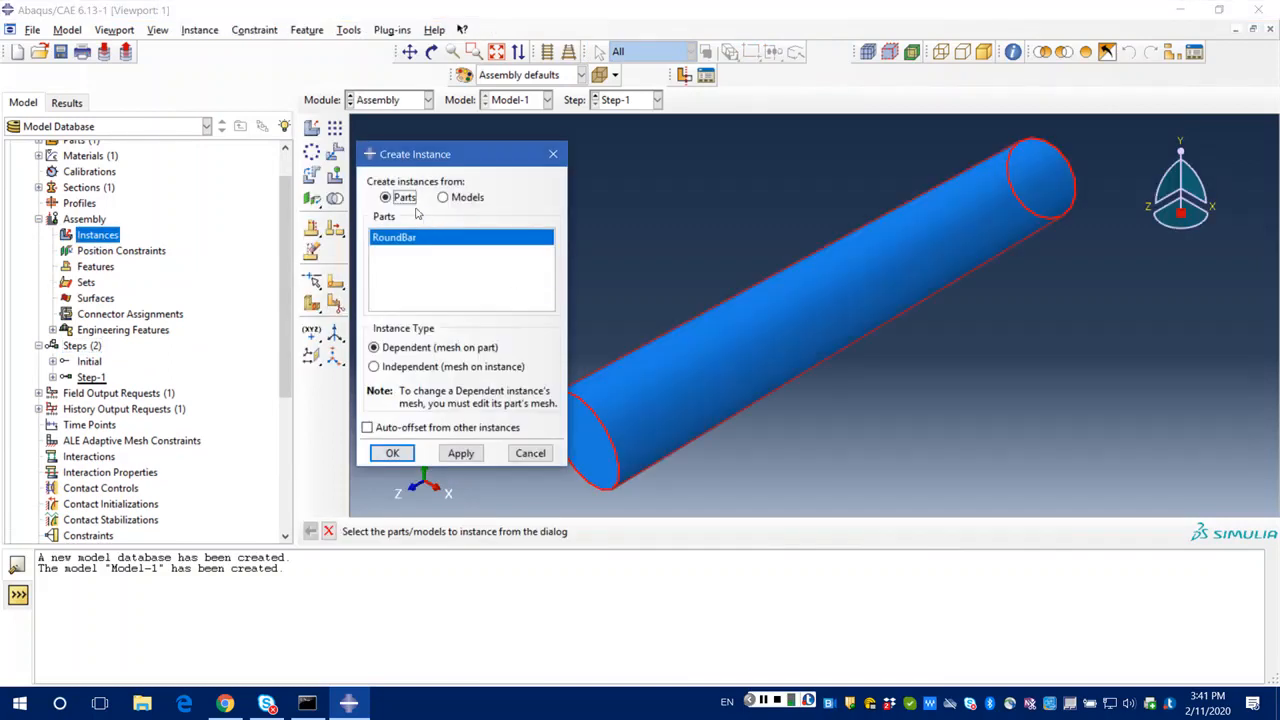
{"action": "left_click", "coordinate": [402, 368]}
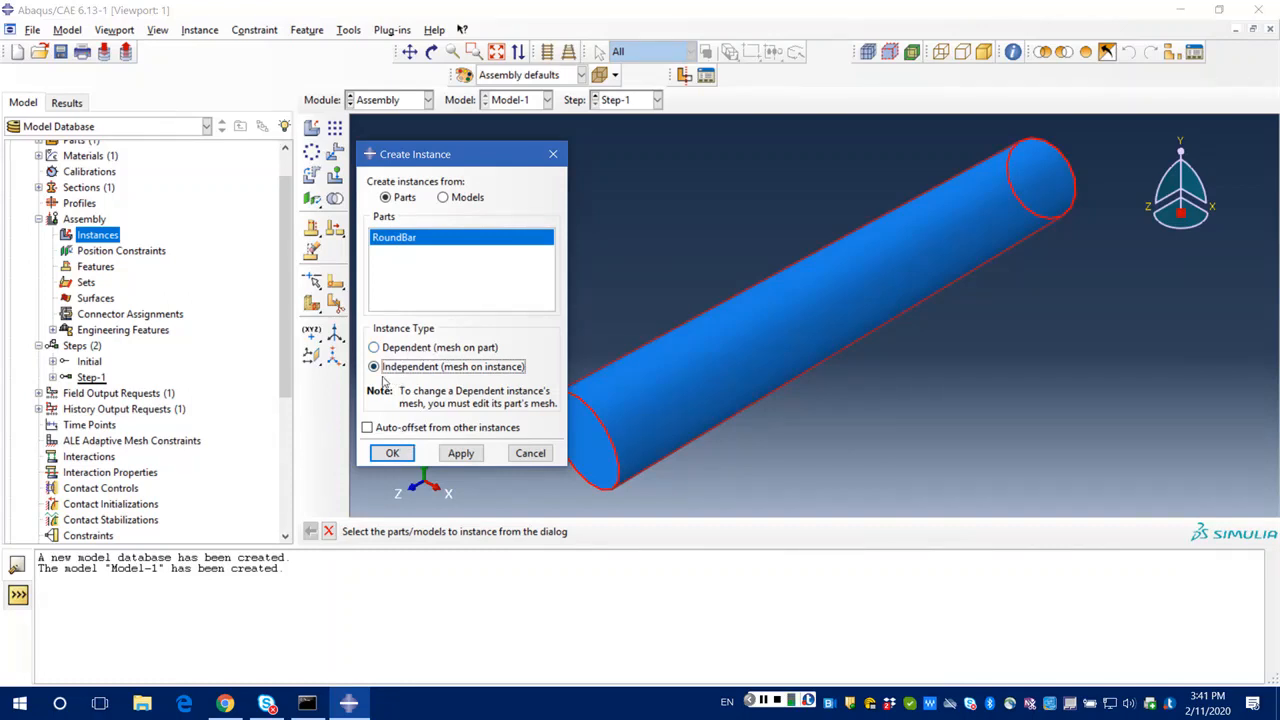
{"action": "left_click", "coordinate": [392, 454]}
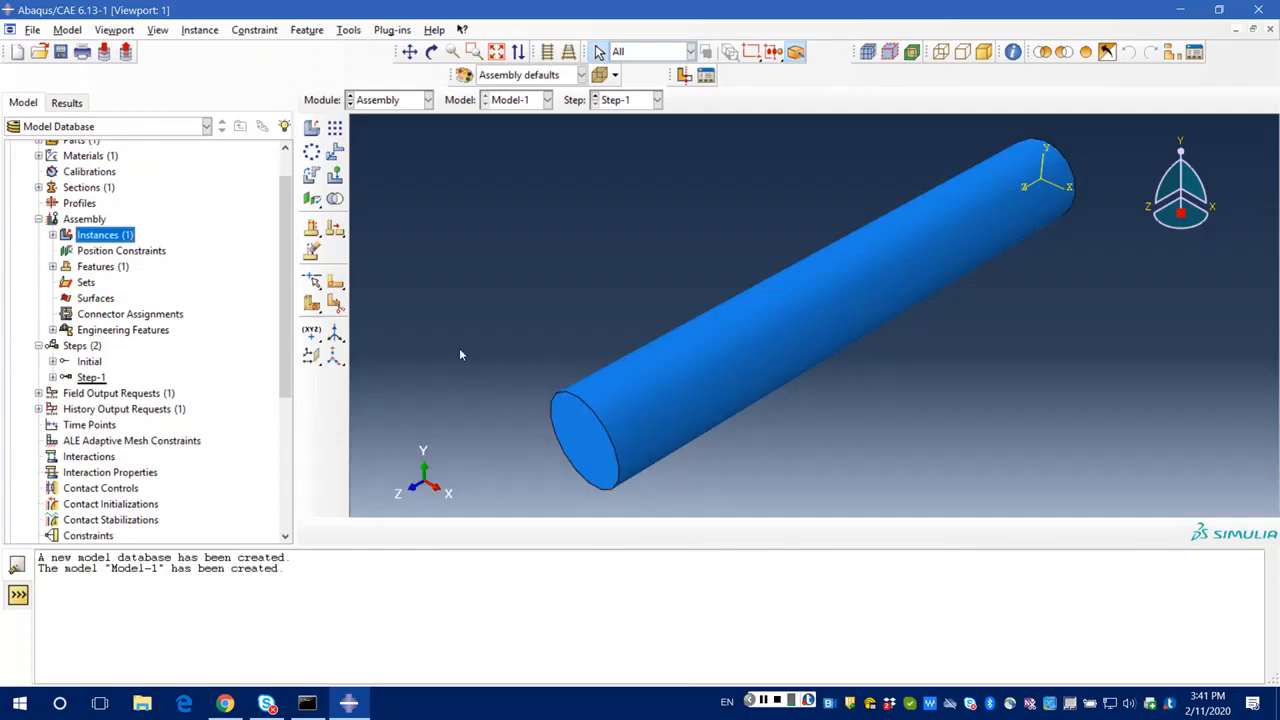
Create a mechanical Displacement/Rotation boundary condition in Step-1 on the bar's end face opposite the coordinate origin.
{"action": "scroll", "coordinate": [281, 362], "scroll_direction": "down", "scroll_amount": 1}
{"action": "left_click_drag", "start_coordinate": [281, 362], "coordinate": [276, 417]}
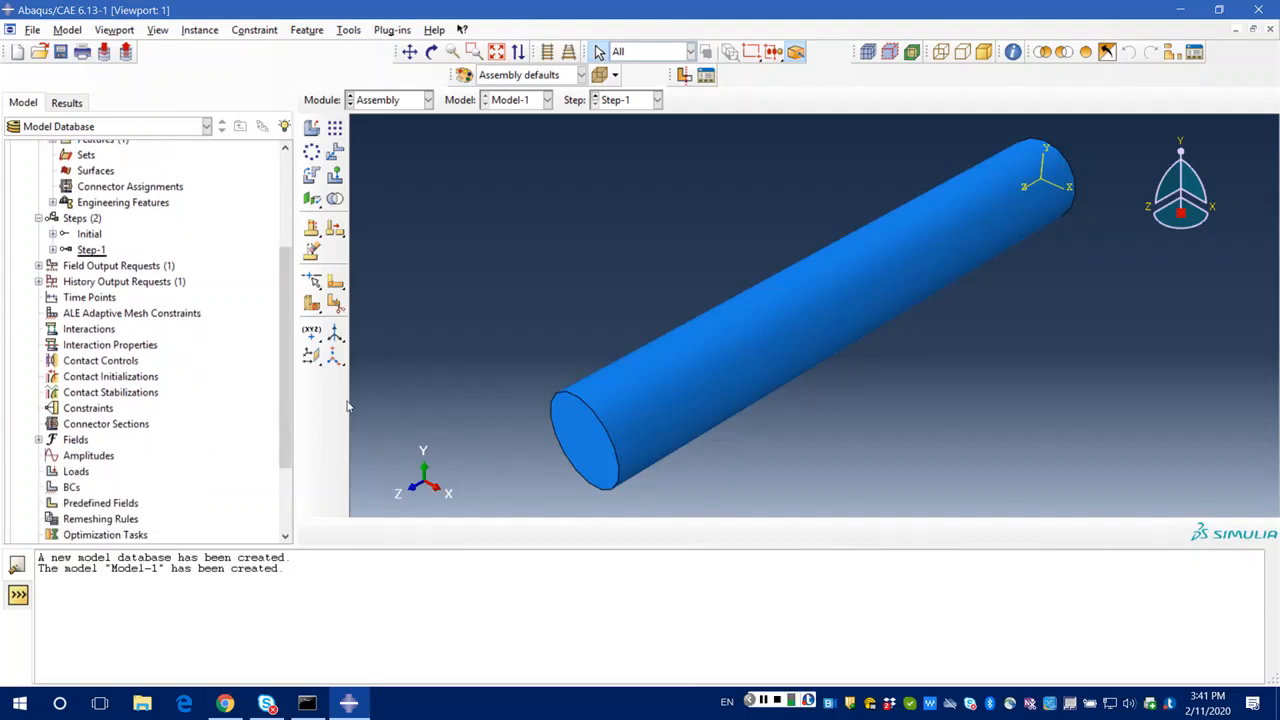
{"action": "double_click", "coordinate": [71, 488]}
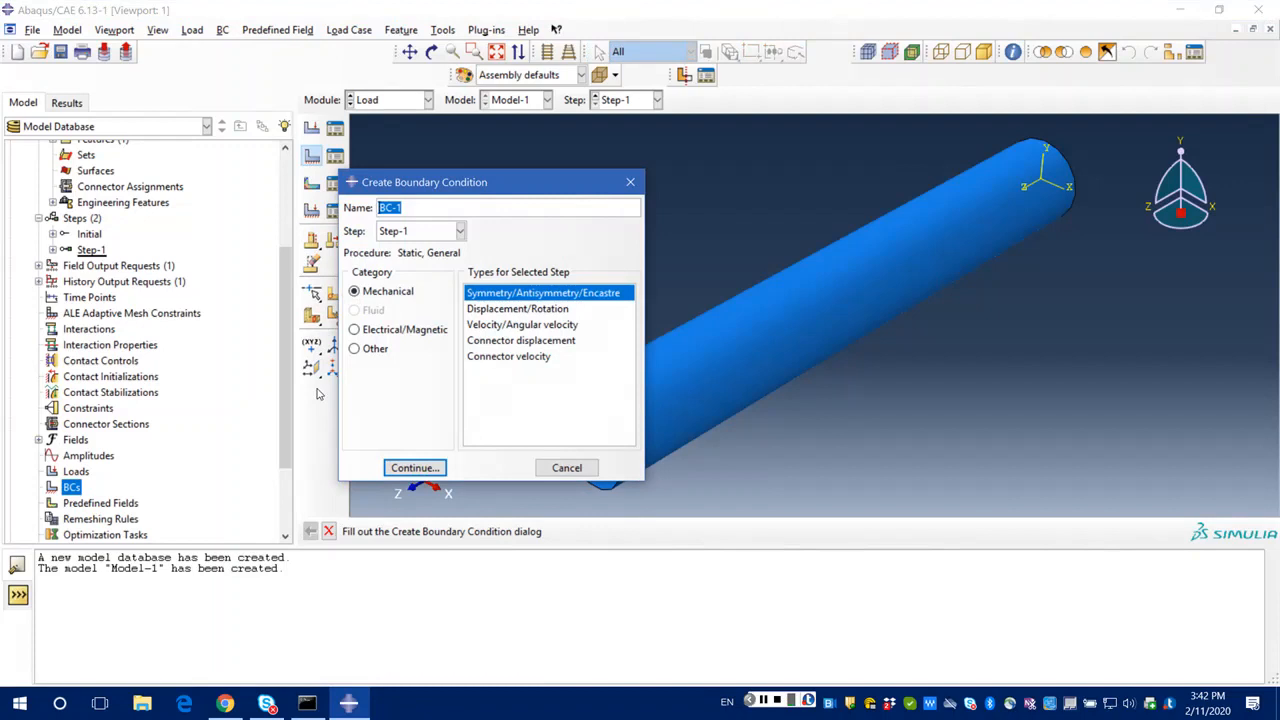
{"action": "left_click_drag", "start_coordinate": [508, 194], "coordinate": [300, 176]}
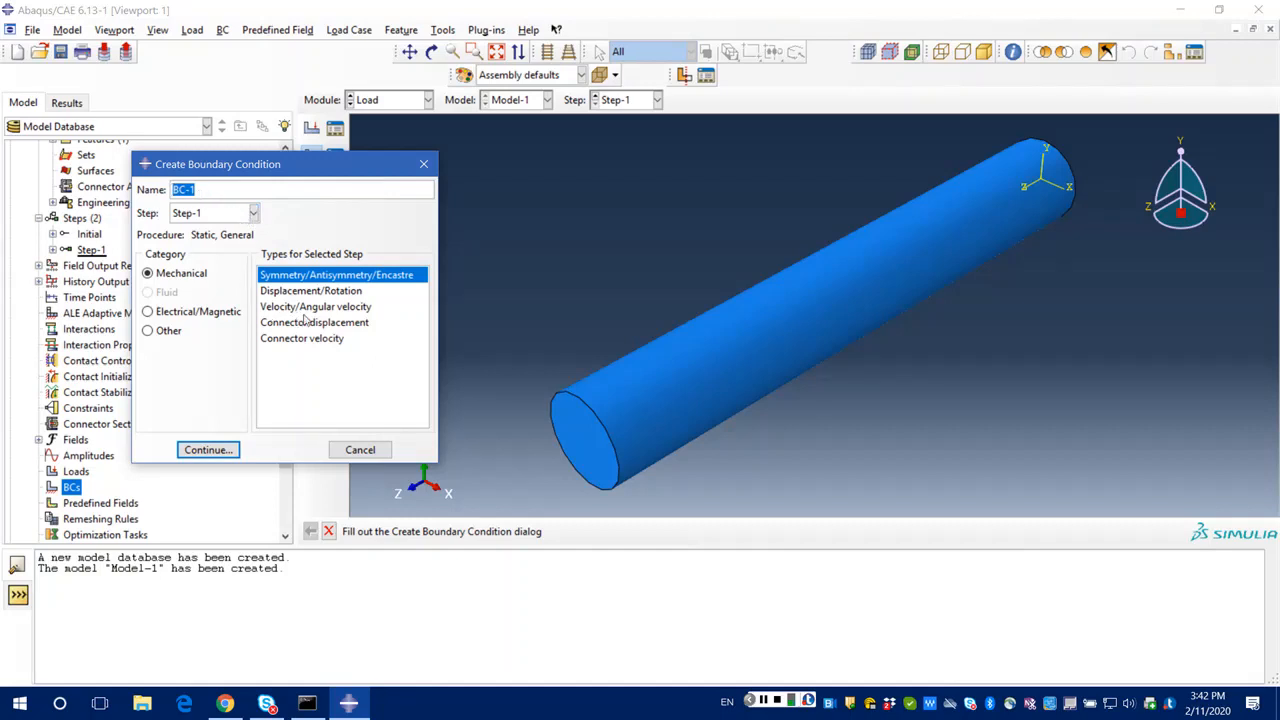
{"action": "left_click", "coordinate": [297, 291]}
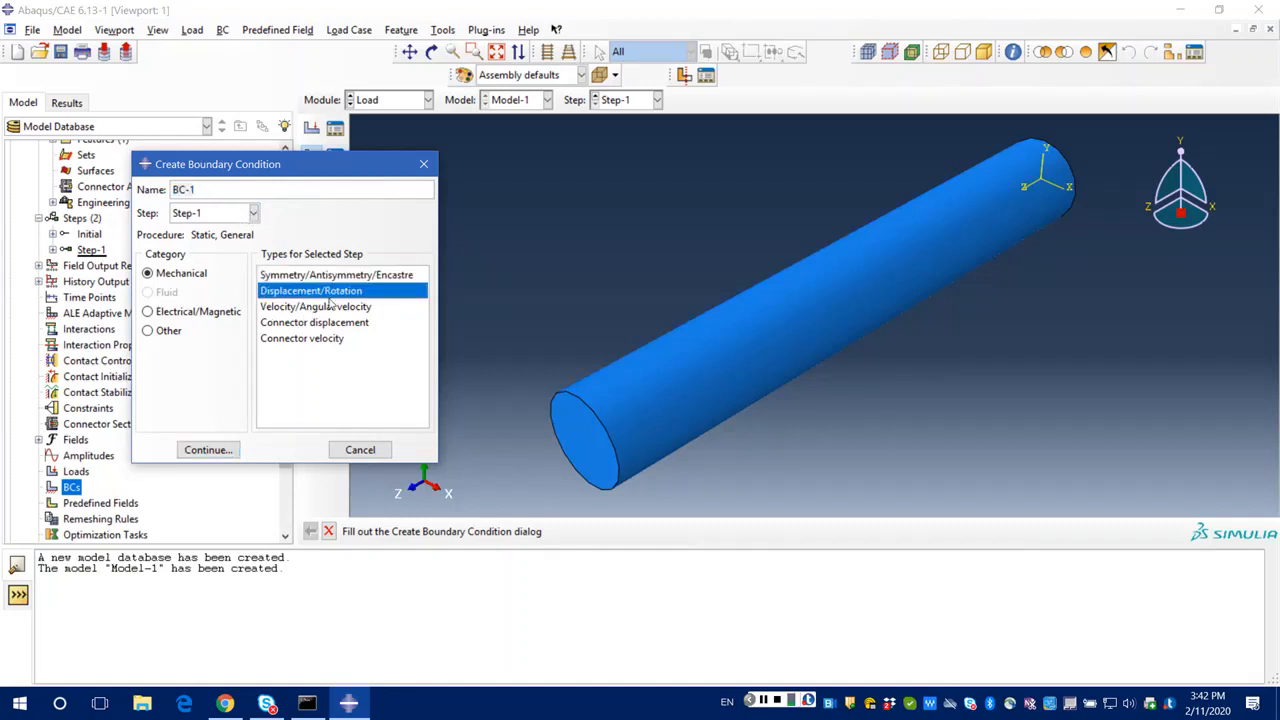
{"action": "left_click", "coordinate": [208, 450]}
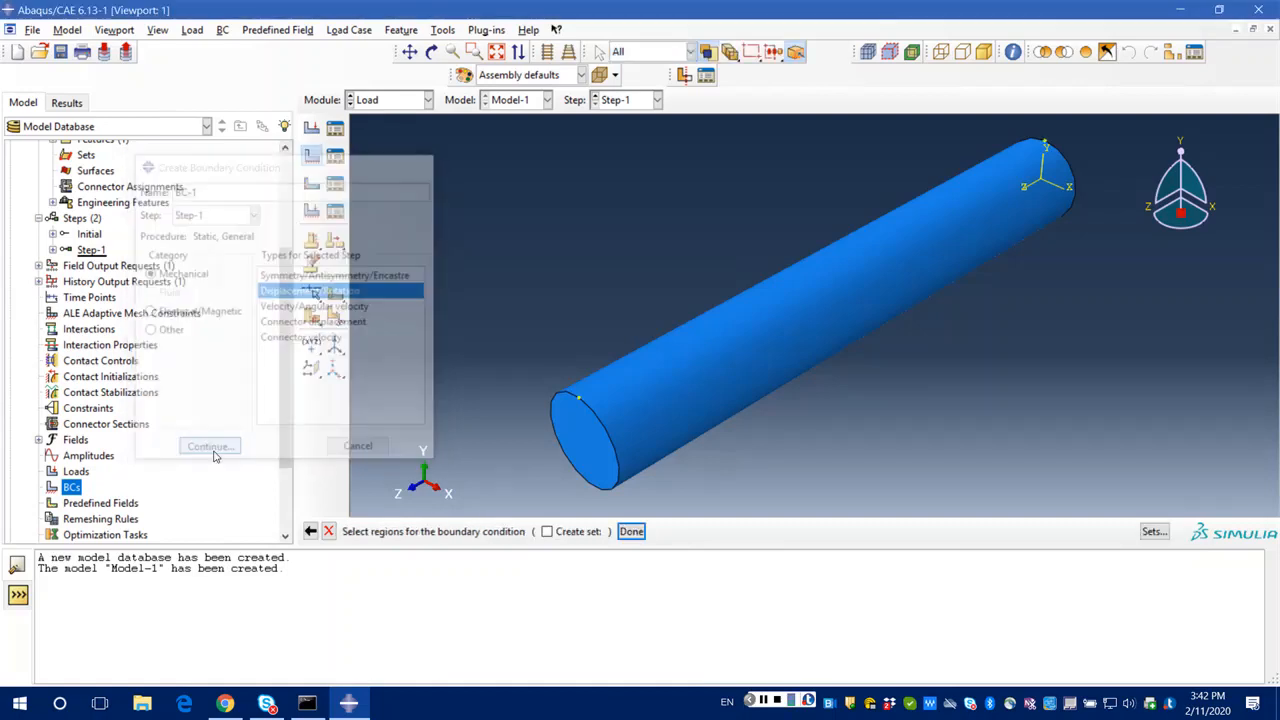
{"action": "left_click", "coordinate": [587, 458]}
{"action": "left_click", "coordinate": [633, 532]}
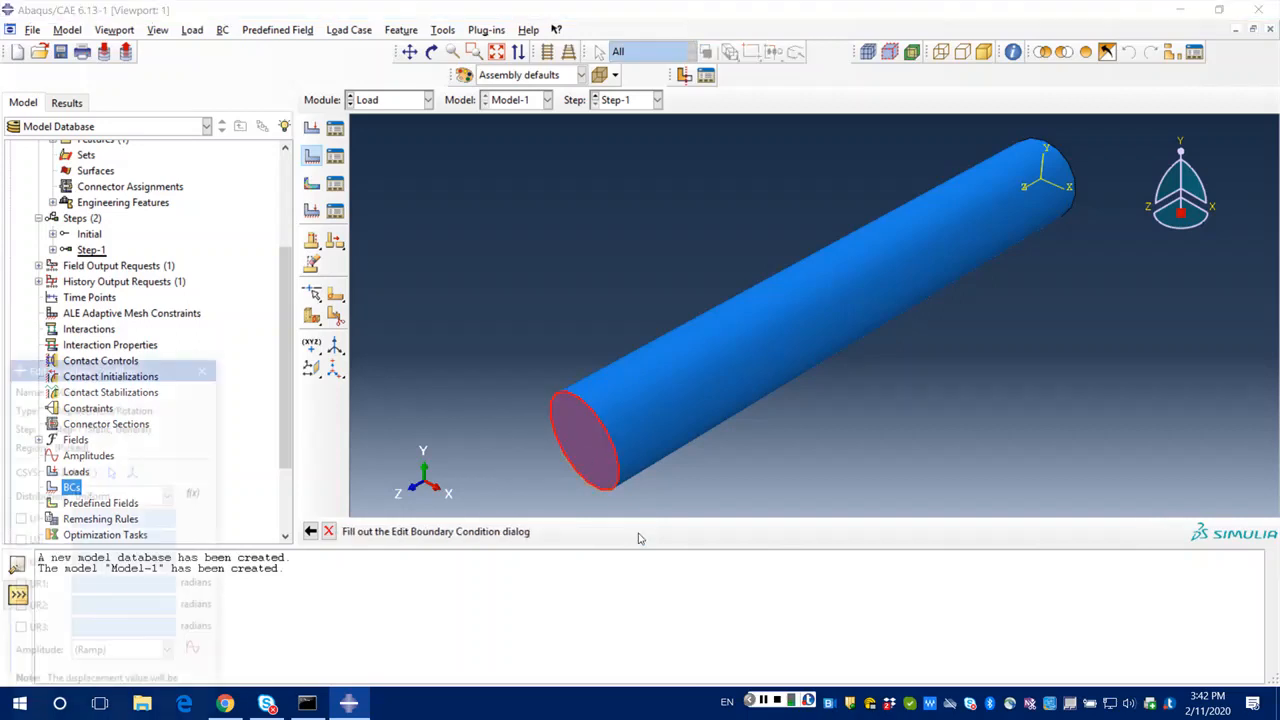
Constrain U1, U2, U3, UR1, UR2 and UR3 to 0 and save the boundary condition.
{"action": "left_click", "coordinate": [19, 519]}
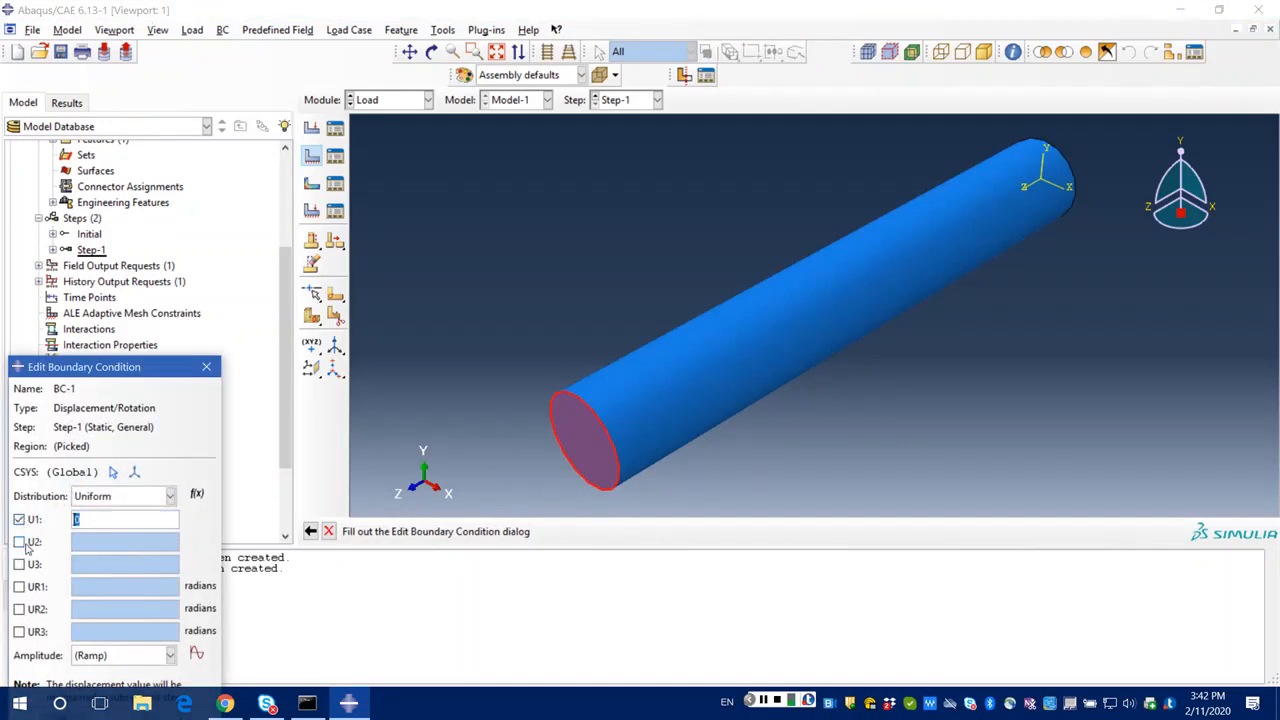
{"action": "left_click", "coordinate": [19, 541]}
{"action": "left_click", "coordinate": [19, 564]}
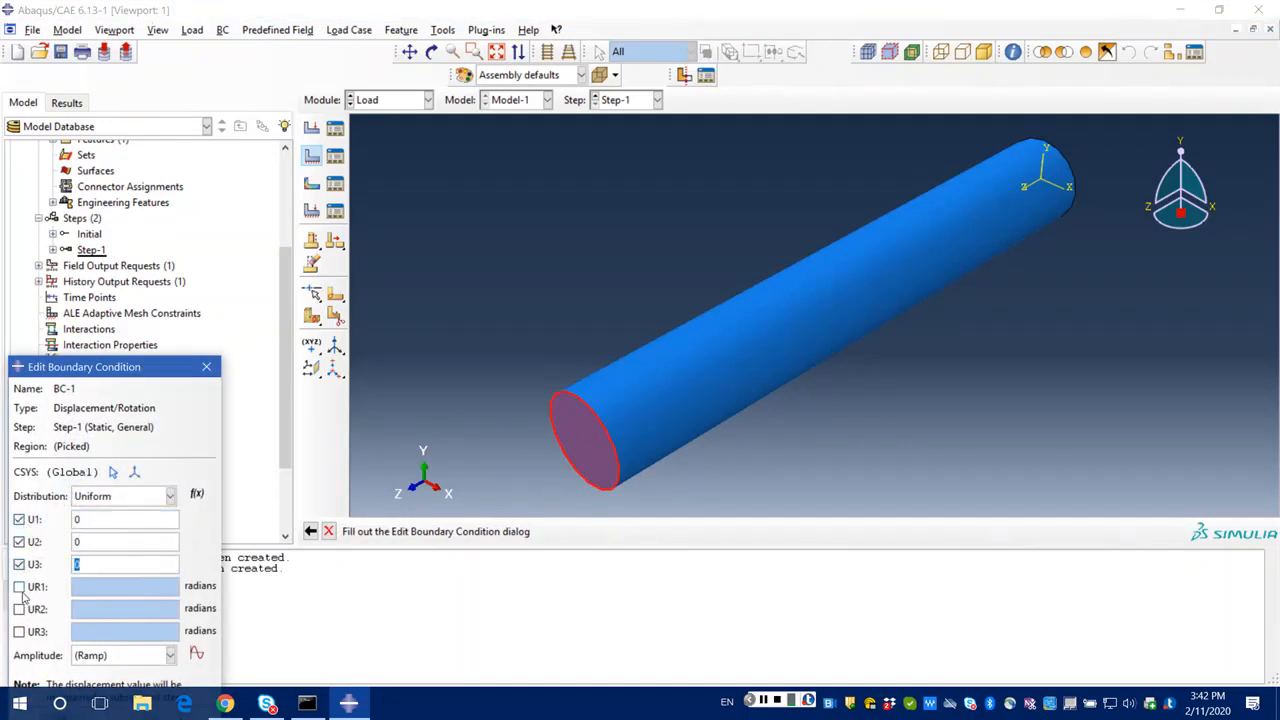
{"action": "left_click", "coordinate": [19, 586]}
{"action": "left_click", "coordinate": [19, 609]}
{"action": "left_click", "coordinate": [19, 631]}
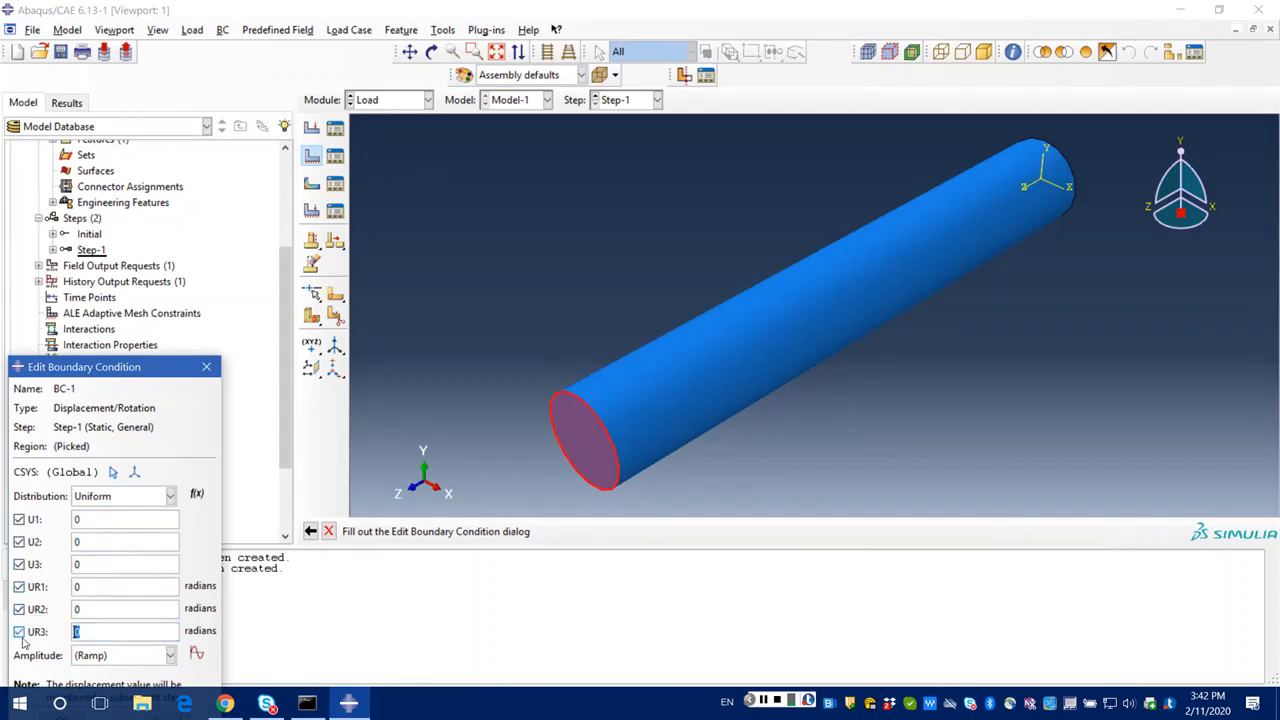
{"action": "left_click_drag", "start_coordinate": [147, 369], "coordinate": [176, 261]}
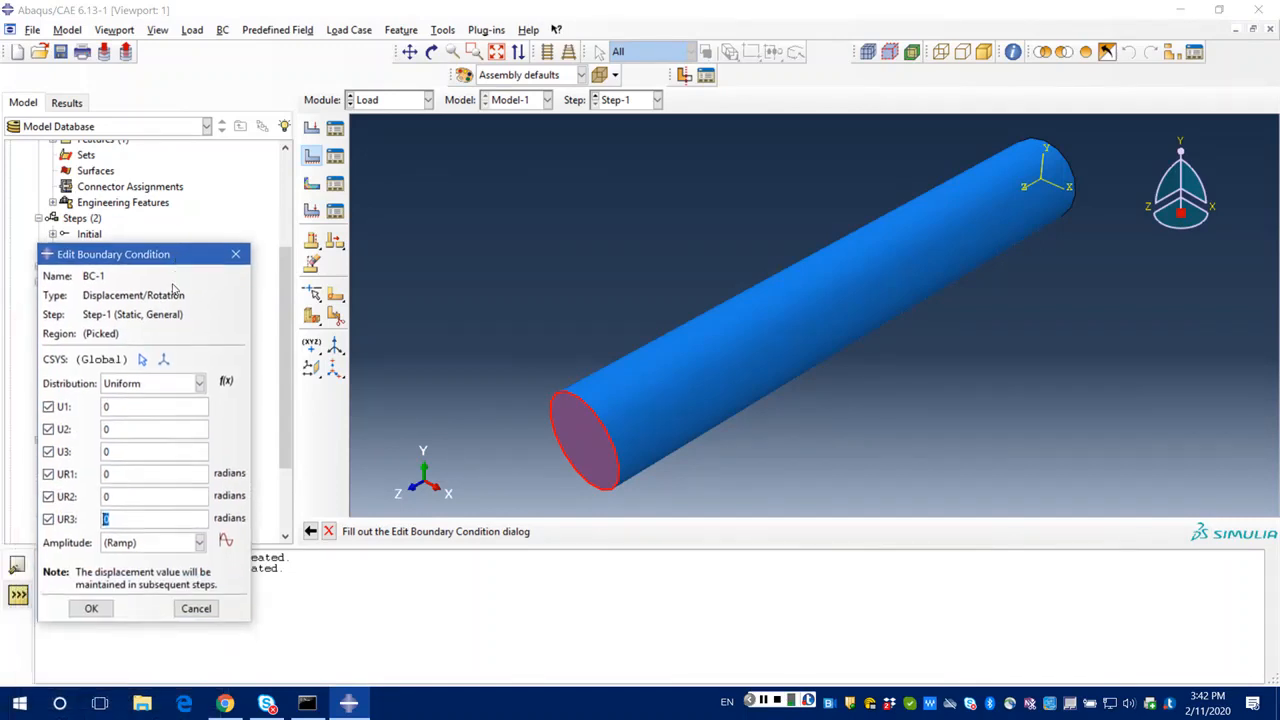
{"action": "left_click", "coordinate": [90, 607]}
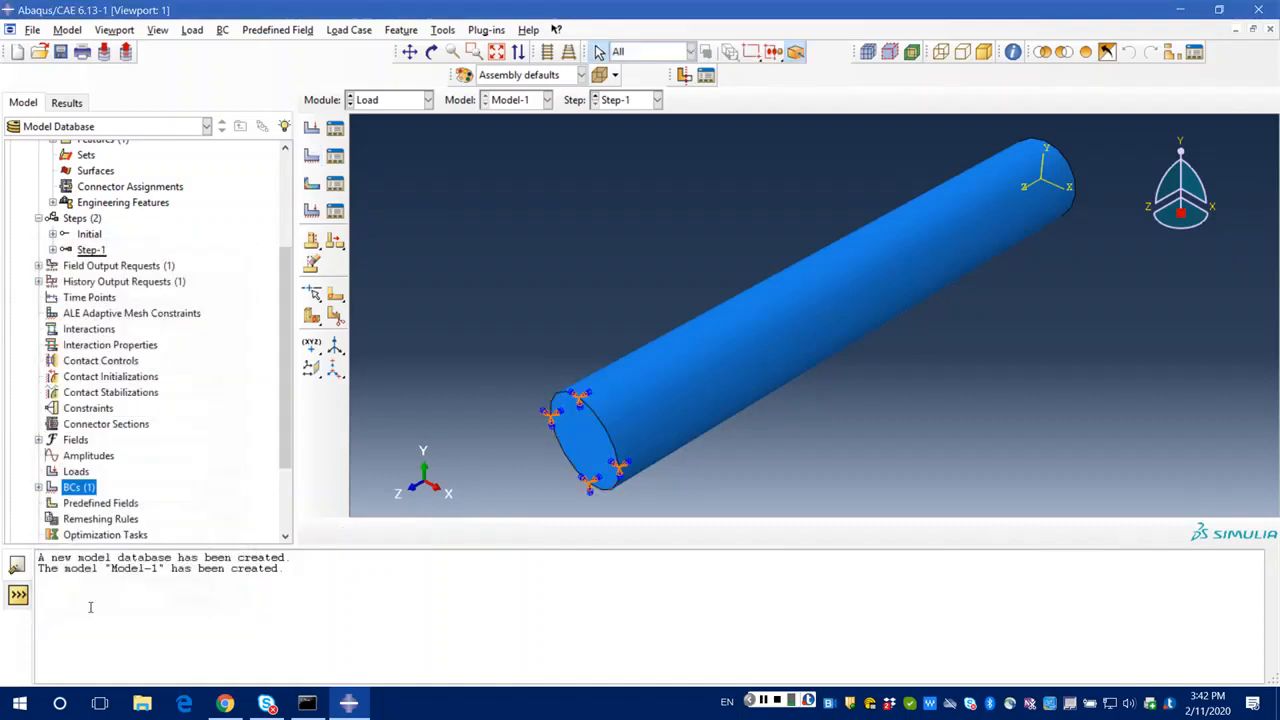
Move the creation of boundary condition BC-1 from Step-1 to the Initial step in the boundary condition manager.
{"action": "left_click_drag", "start_coordinate": [286, 430], "coordinate": [283, 496]}
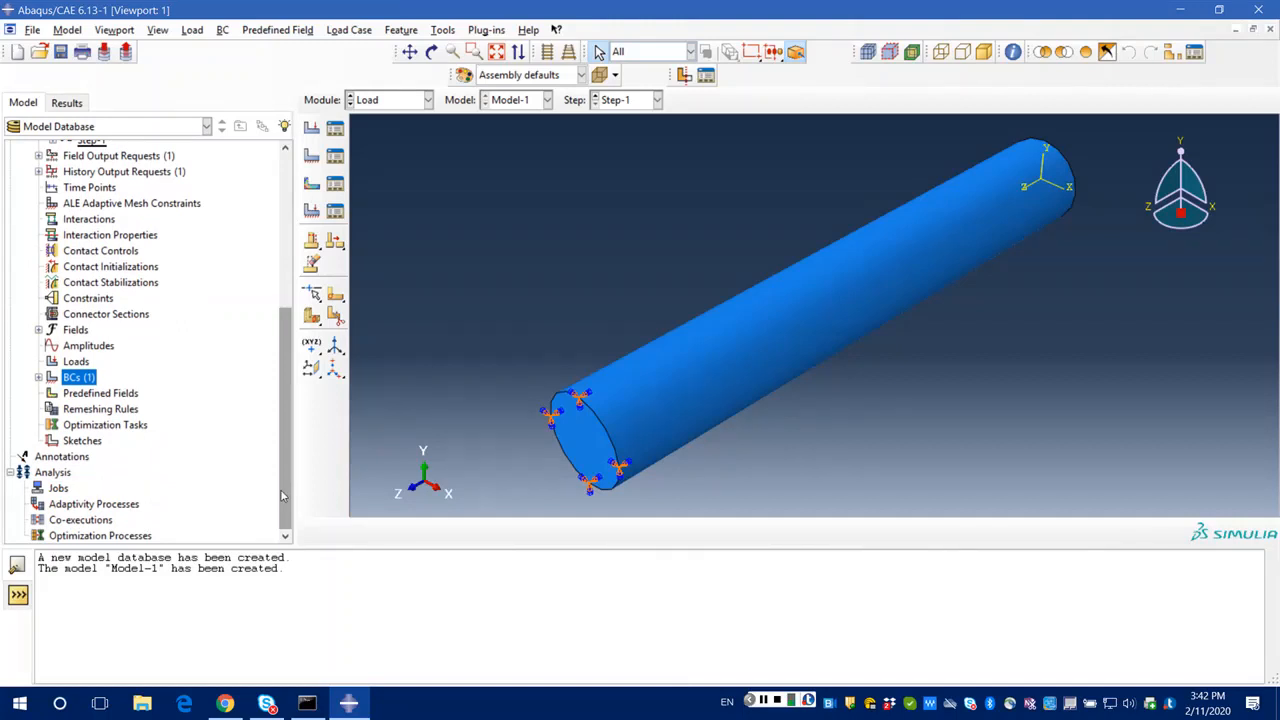
{"action": "right_click", "coordinate": [81, 381]}
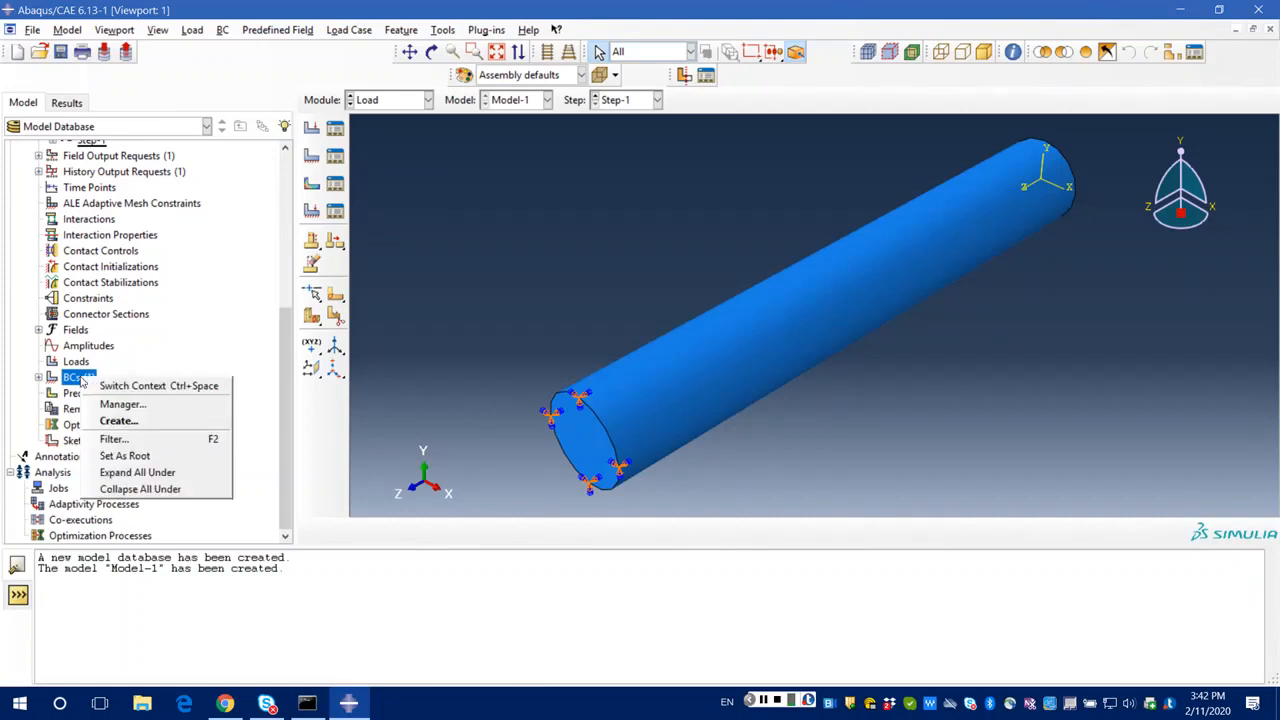
{"action": "left_click", "coordinate": [147, 408]}
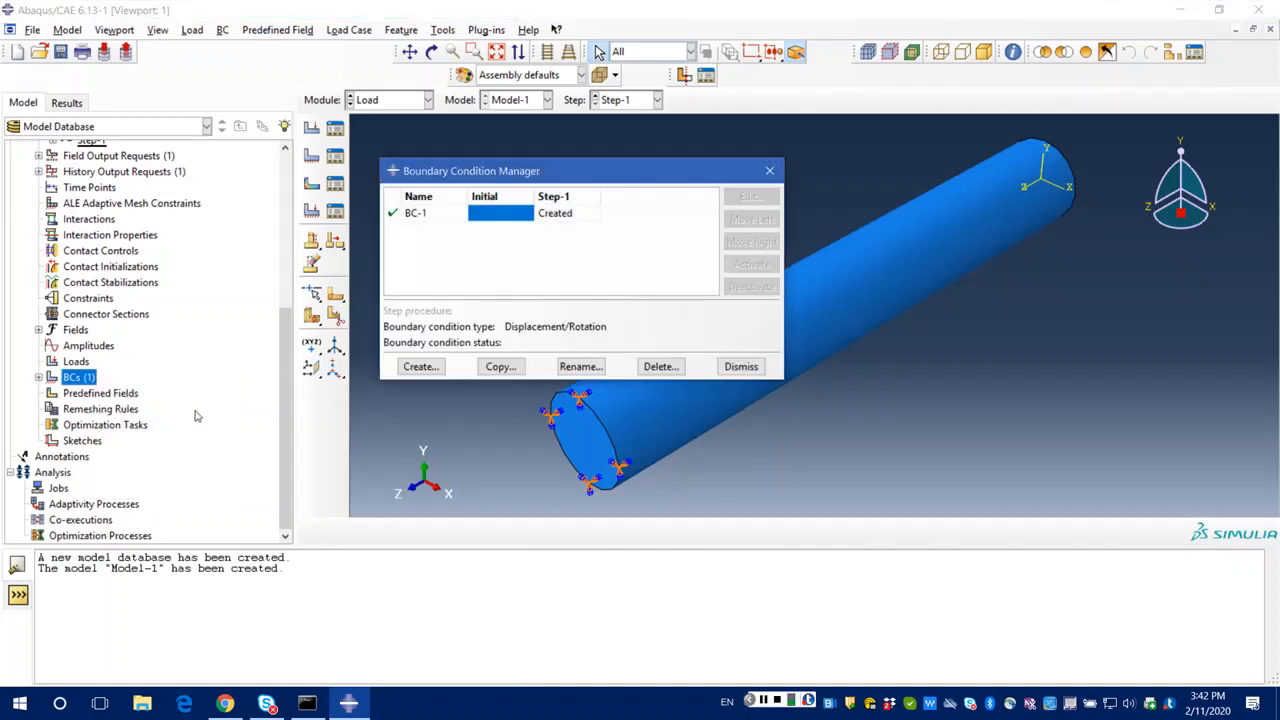
{"action": "left_click", "coordinate": [563, 217]}
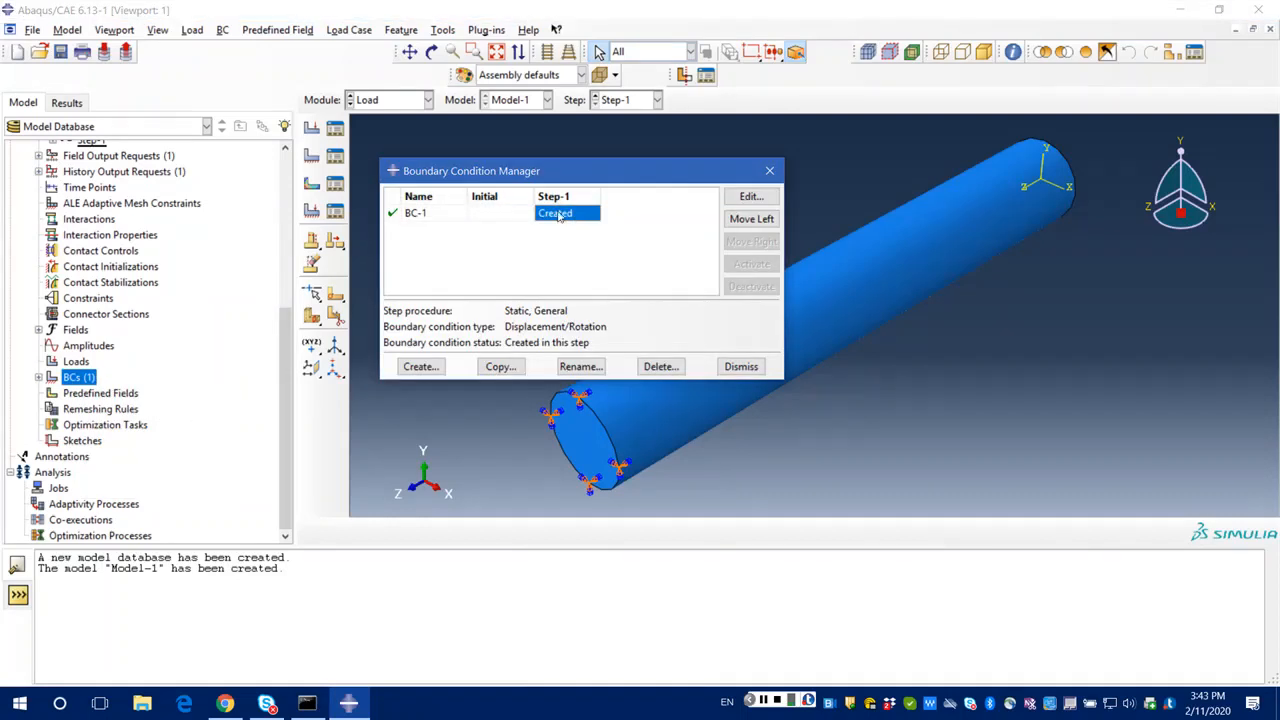
{"action": "left_click", "coordinate": [755, 222]}
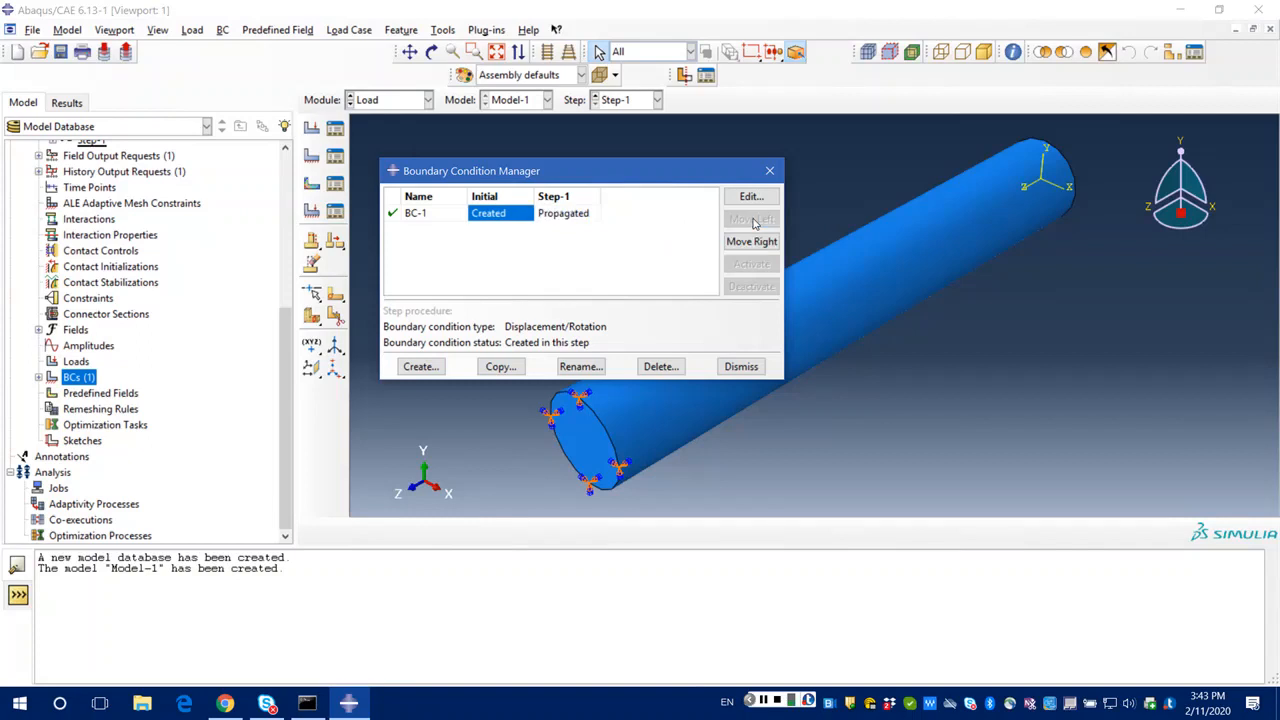
{"action": "left_click", "coordinate": [769, 171]}
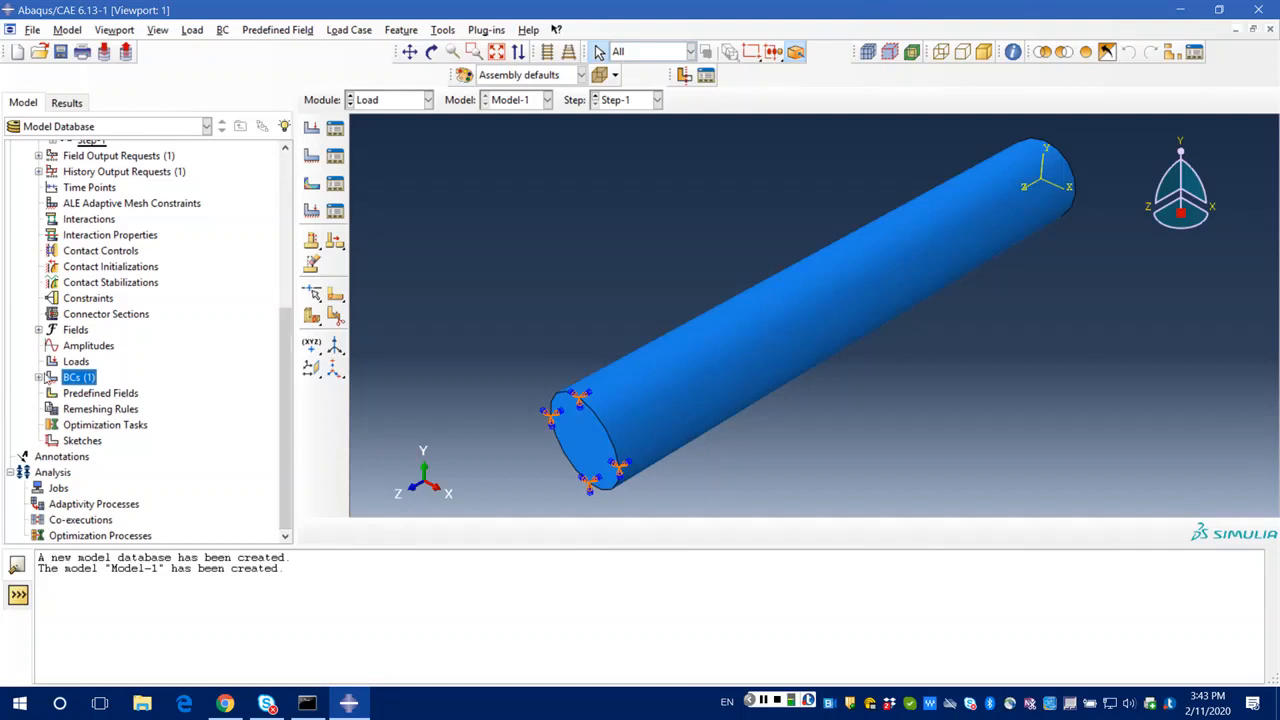
Start a mechanical Concentrated force load in Step-1 and proceed to selecting its points on the bar's unconstrained end.
{"action": "double_click", "coordinate": [74, 366]}
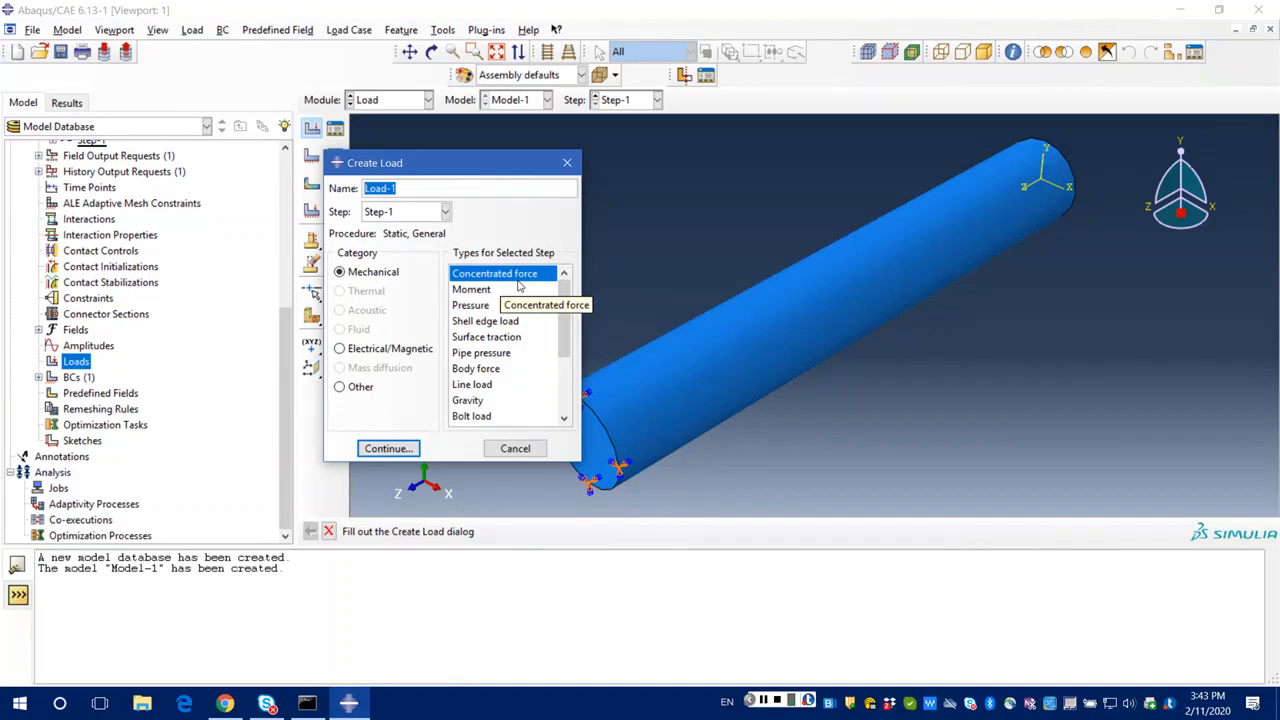
{"action": "left_click", "coordinate": [388, 449]}
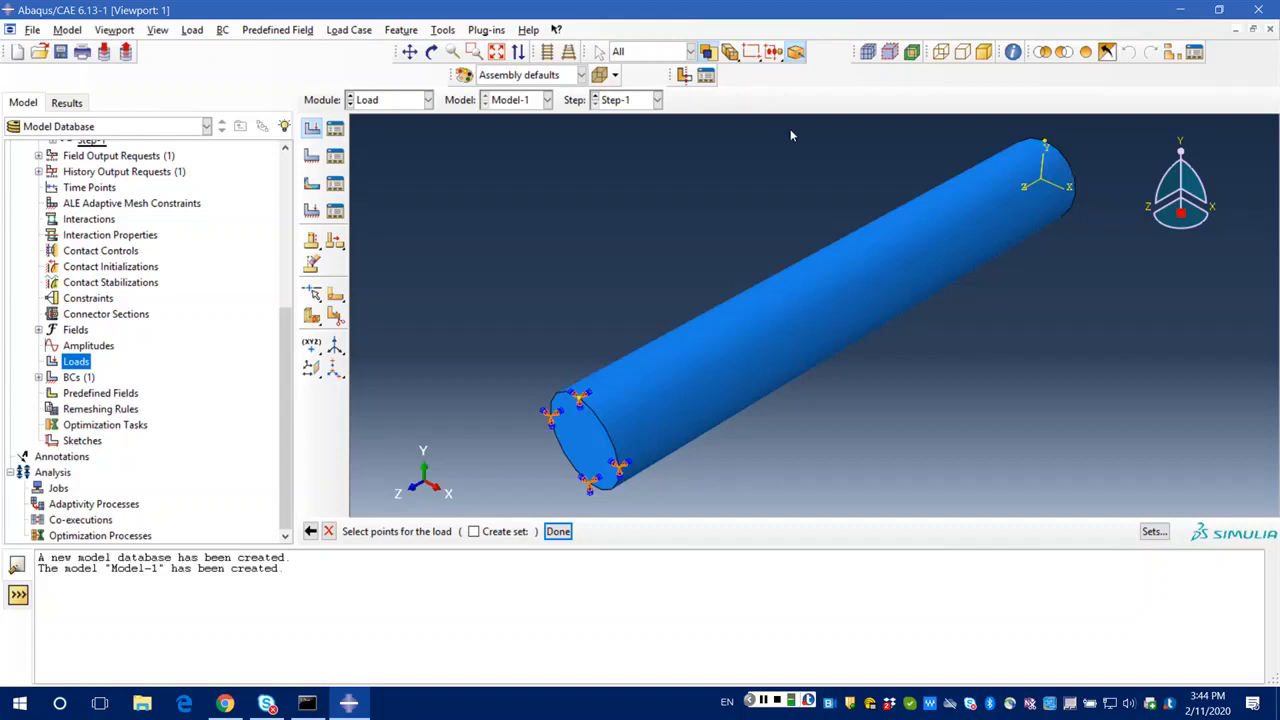
{"action": "left_click", "coordinate": [432, 53]}
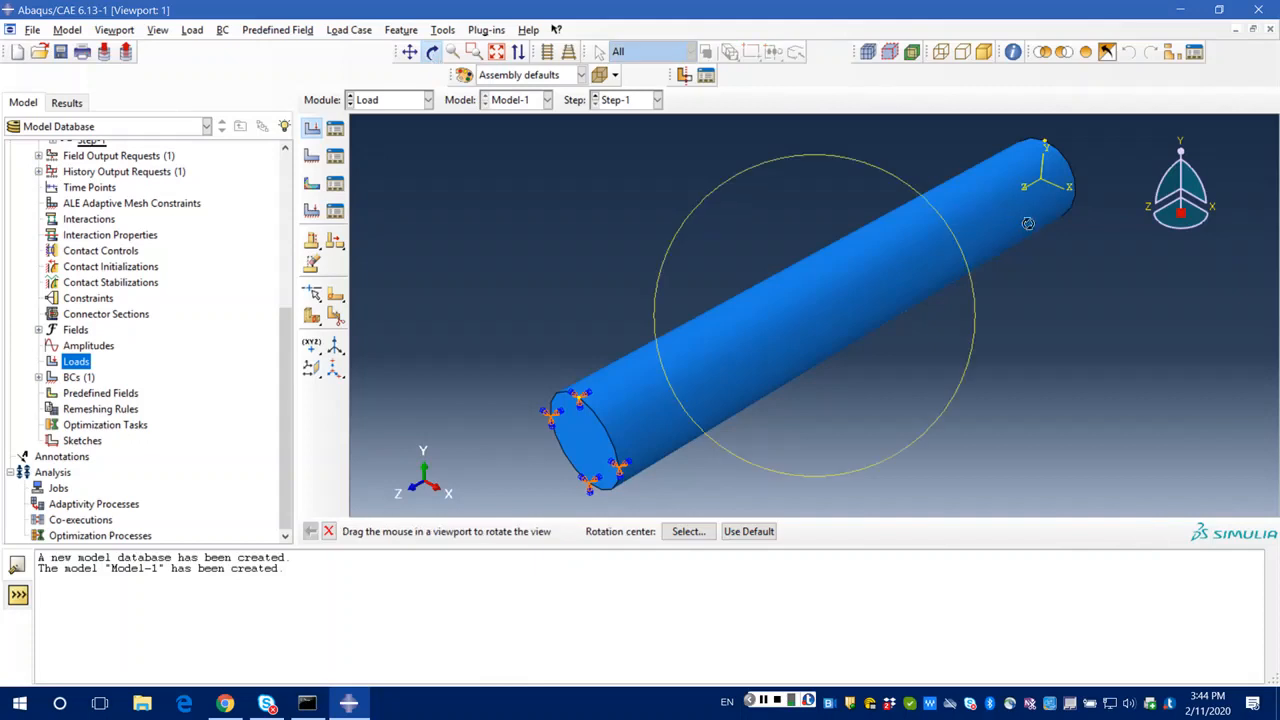
{"action": "left_click_drag", "start_coordinate": [1050, 218], "coordinate": [872, 297]}
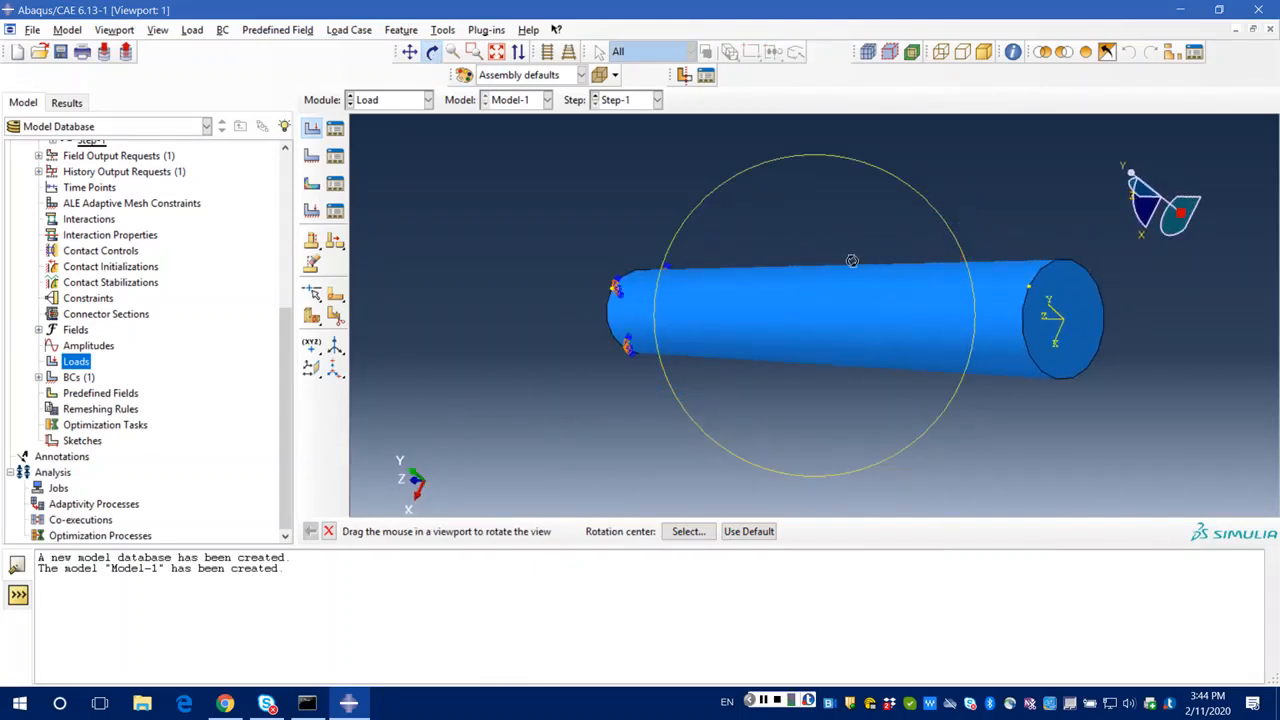
{"action": "key", "text": "Escape"}
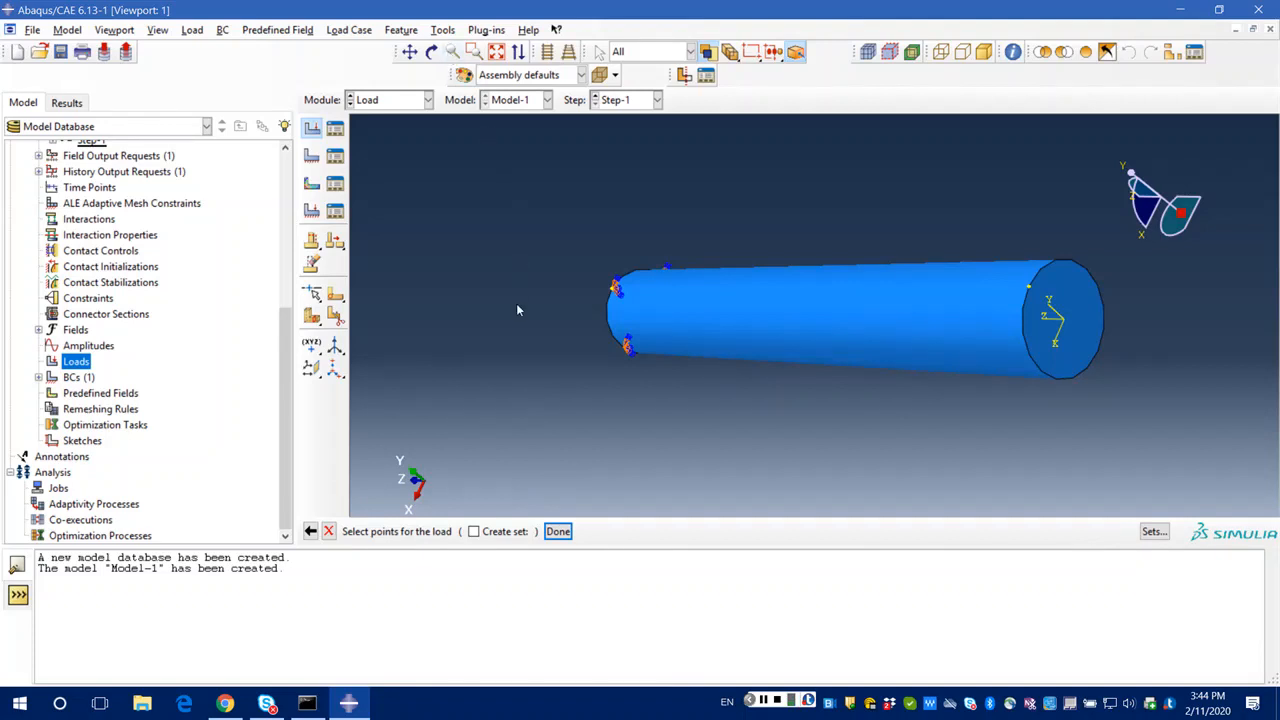
Create a reference point at the centre of the bar's unconstrained end face and pick it as the concentrated force's point.
{"action": "left_click", "coordinate": [443, 30]}
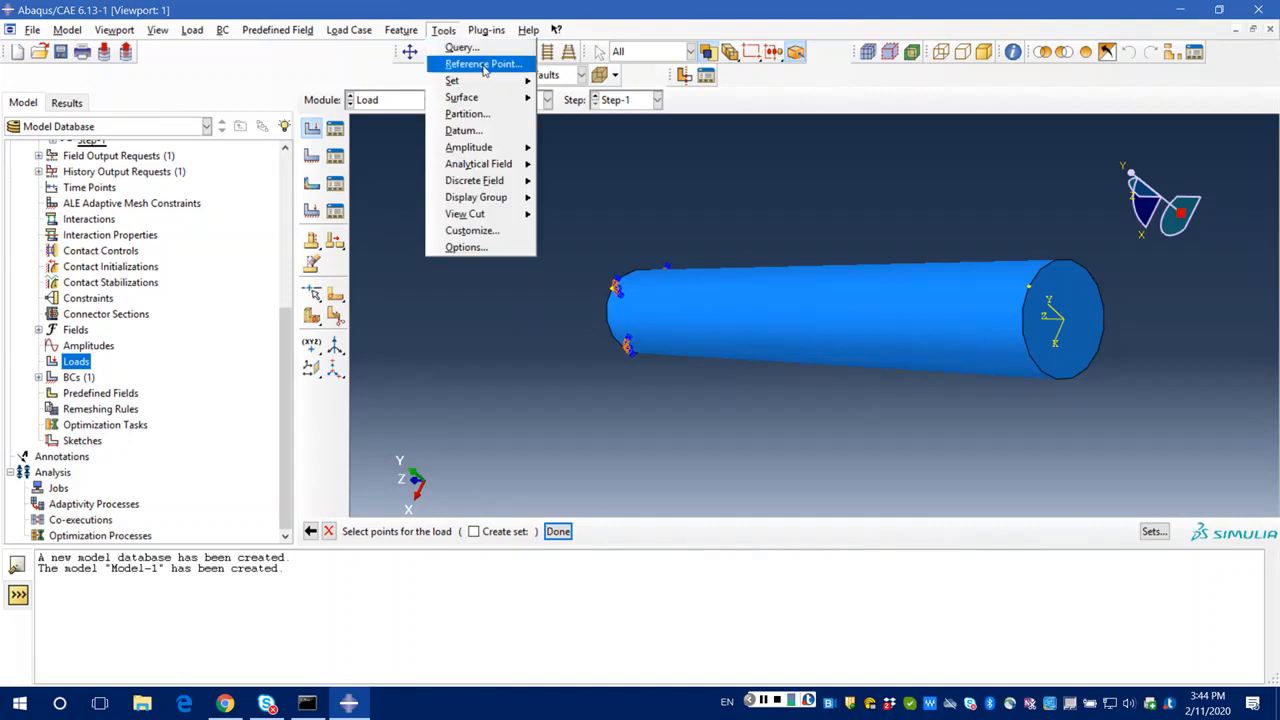
{"action": "left_click", "coordinate": [484, 64]}
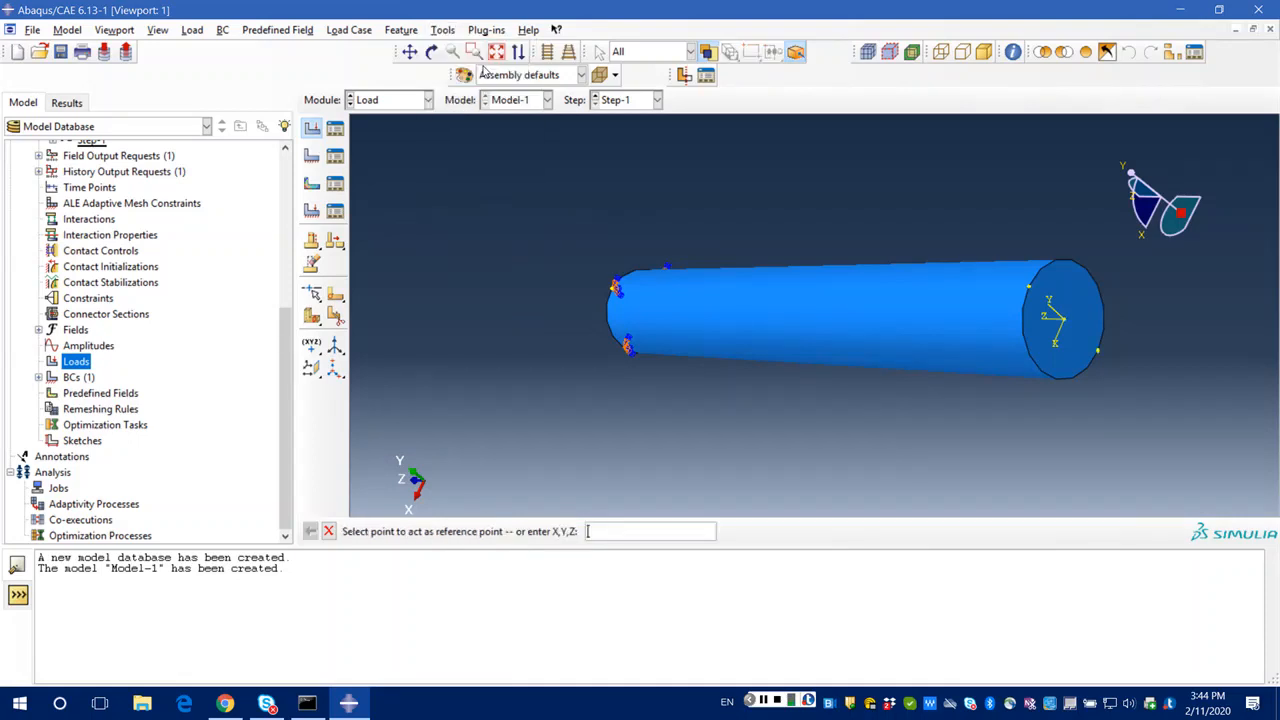
{"action": "left_click", "coordinate": [1066, 323]}
{"action": "left_click", "coordinate": [329, 532]}
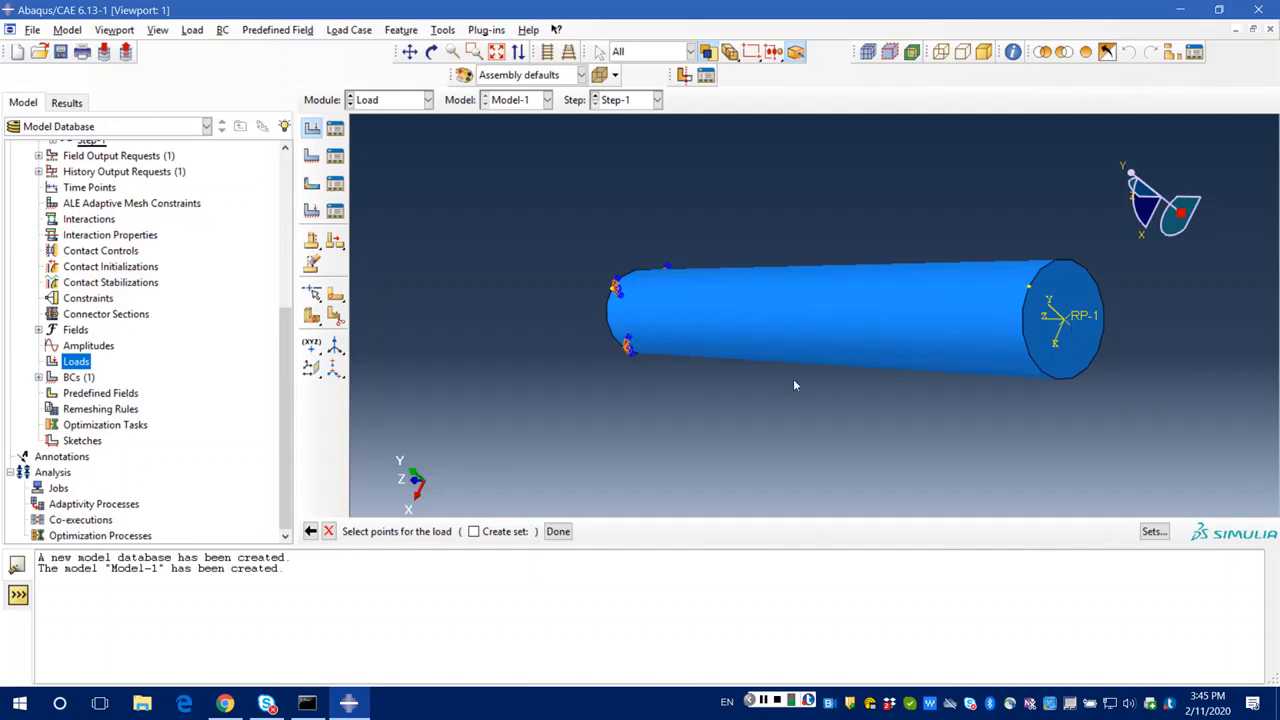
{"action": "left_click", "coordinate": [1068, 320]}
{"action": "left_click", "coordinate": [558, 536]}
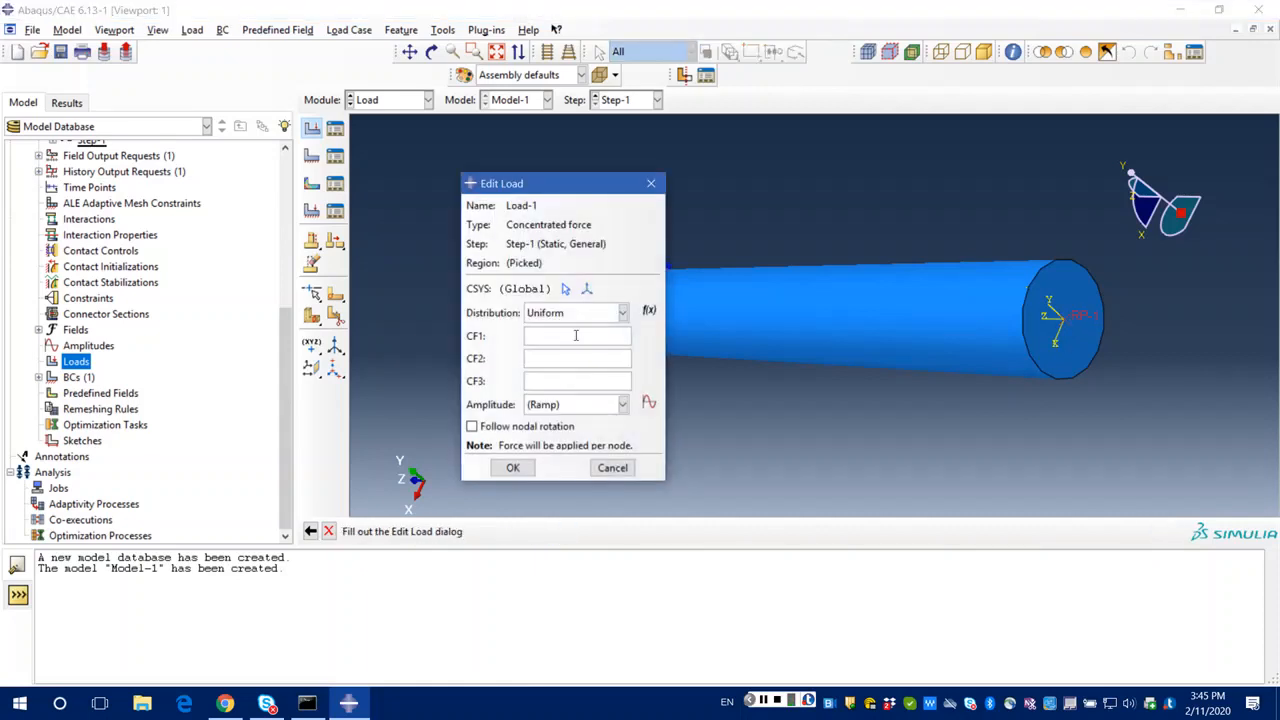
Set the concentrated force components CF1 to -550 and CF3 to -4000 and save the load.
{"action": "left_click_drag", "start_coordinate": [580, 190], "coordinate": [461, 185]}
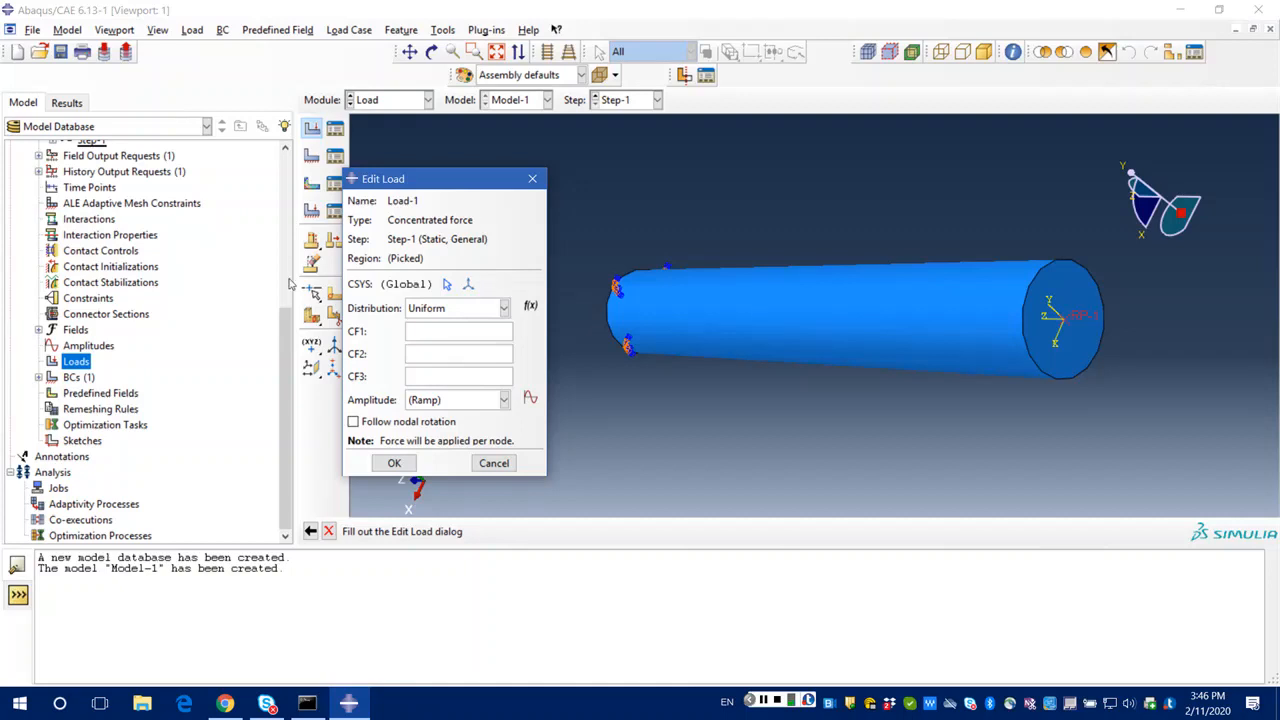
{"action": "left_click", "coordinate": [414, 376]}
{"action": "type", "text": "1"}
{"action": "type", "text": "-4"}
{"action": "type", "text": "000"}
{"action": "left_click", "coordinate": [425, 334]}
{"action": "type", "text": "-550"}
{"action": "left_click", "coordinate": [395, 464]}
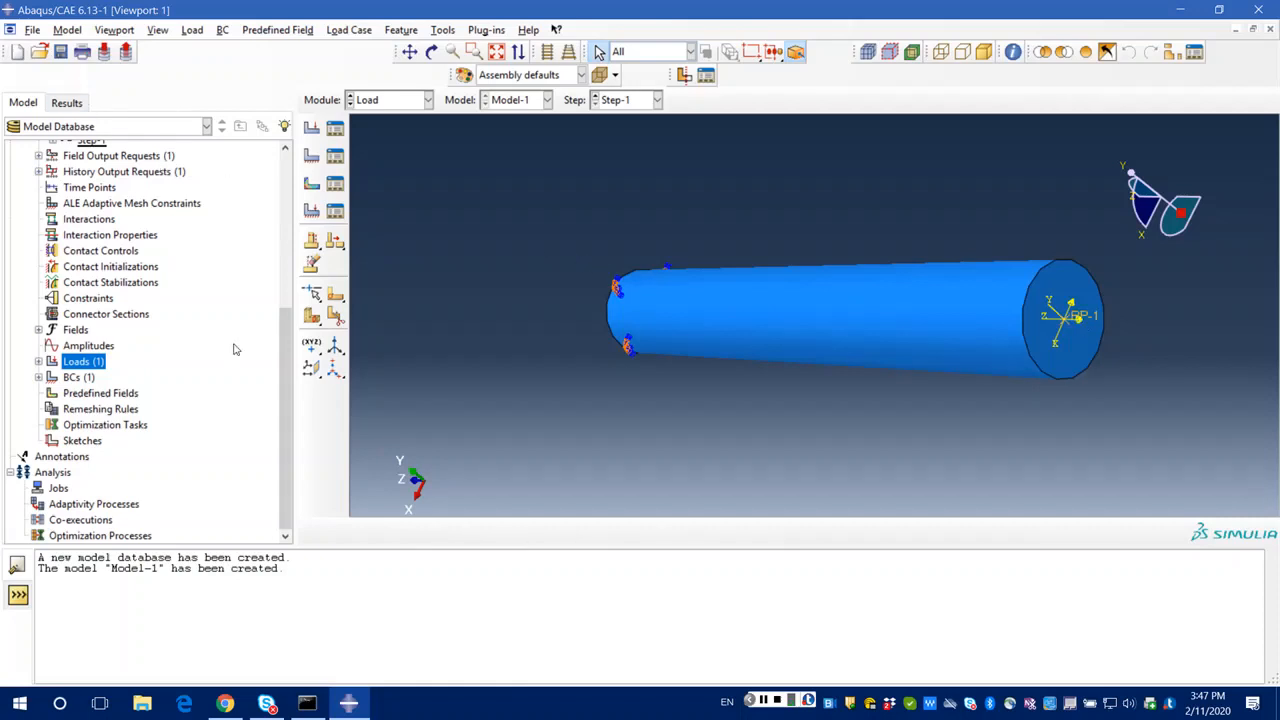
Start a Coupling constraint using the reference point on the bar's end face as its control point.
{"action": "scroll", "coordinate": [286, 362], "scroll_direction": "up", "scroll_amount": 1}
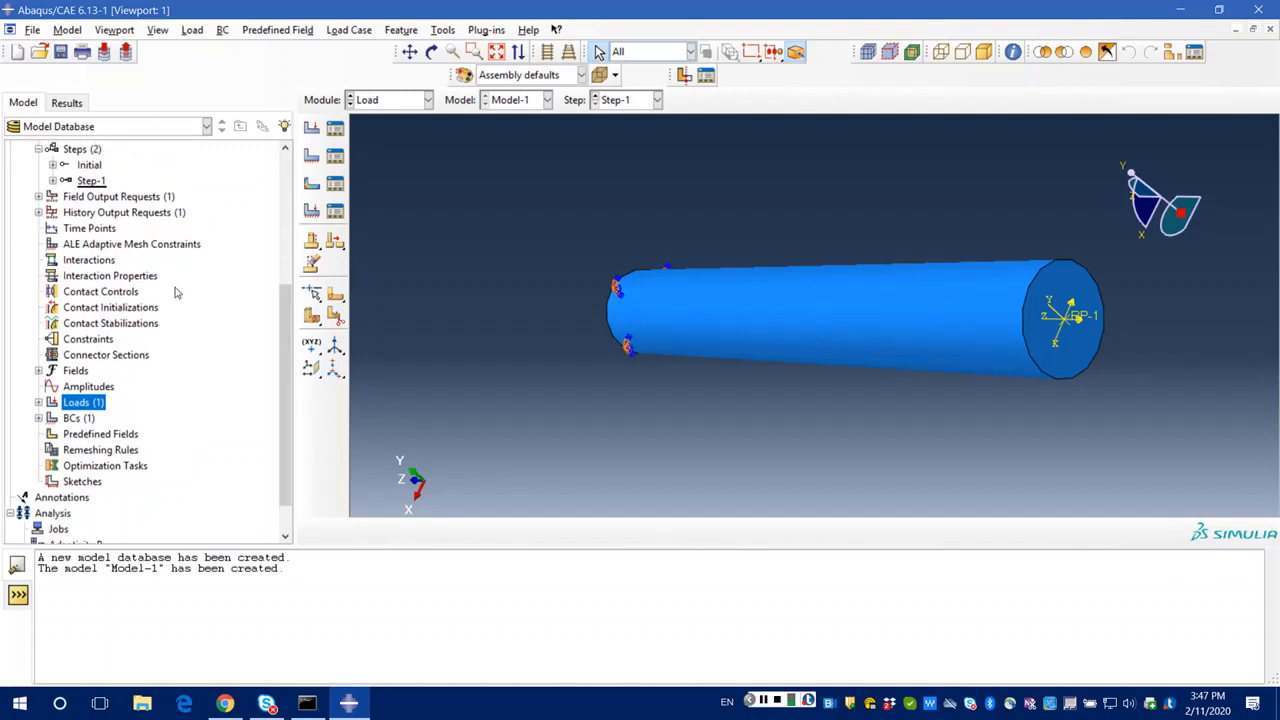
{"action": "double_click", "coordinate": [85, 340]}
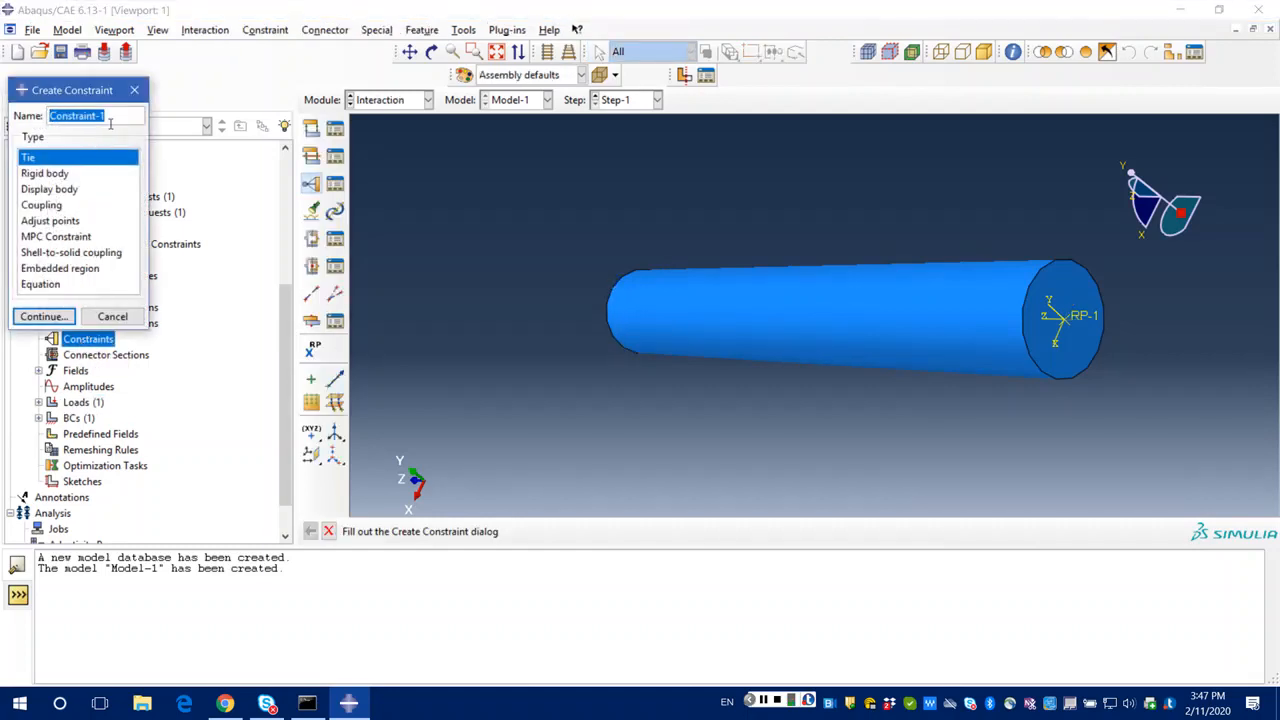
{"action": "left_click", "coordinate": [66, 206]}
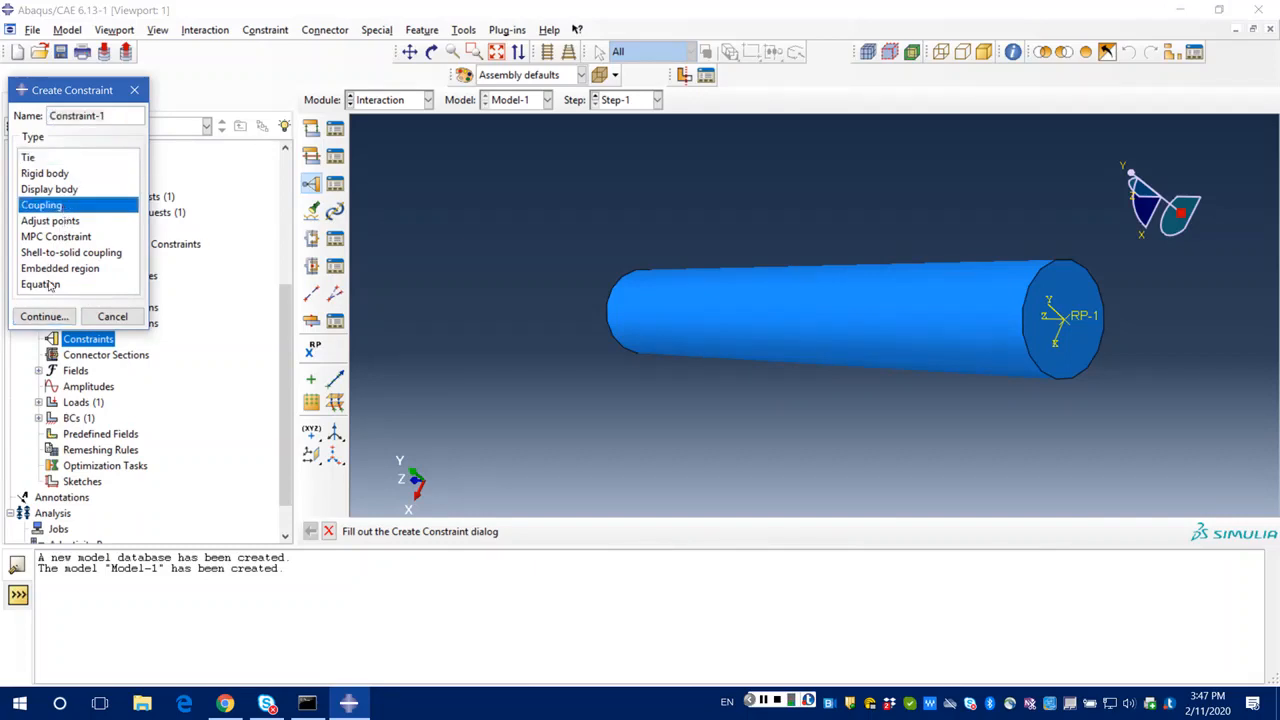
{"action": "left_click", "coordinate": [45, 317]}
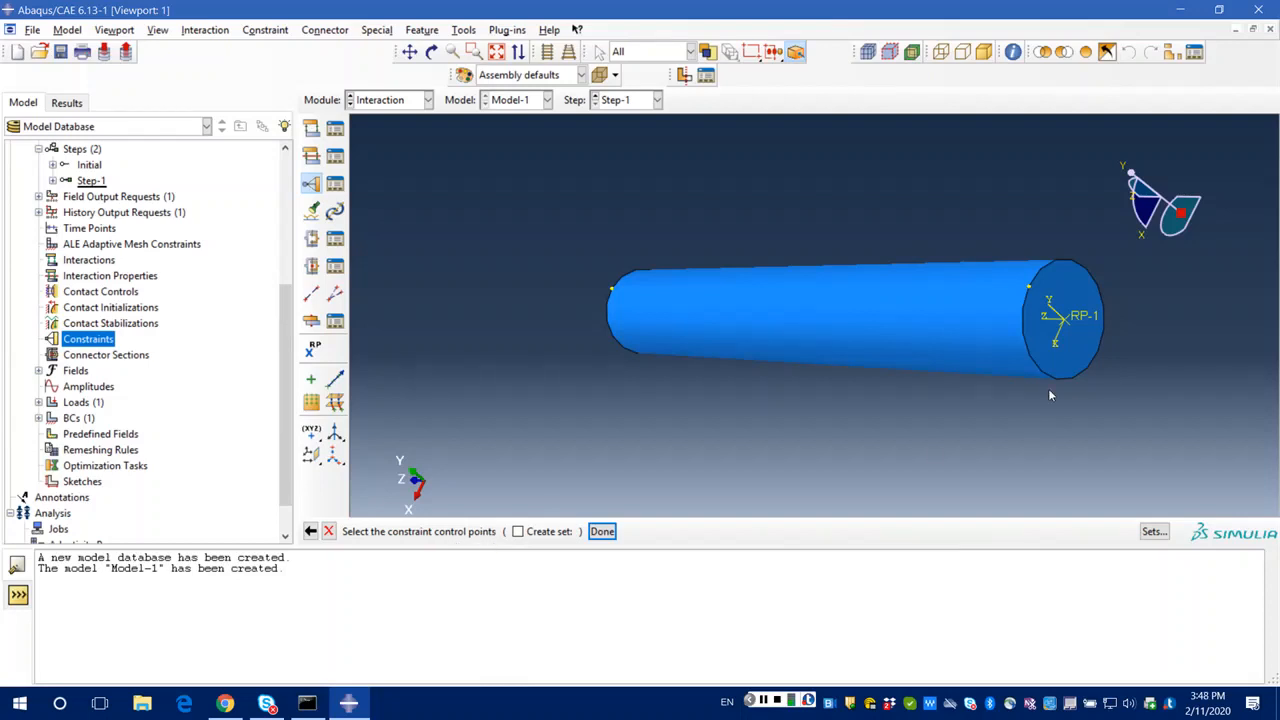
{"action": "left_click", "coordinate": [1066, 325]}
{"action": "left_click", "coordinate": [603, 532]}
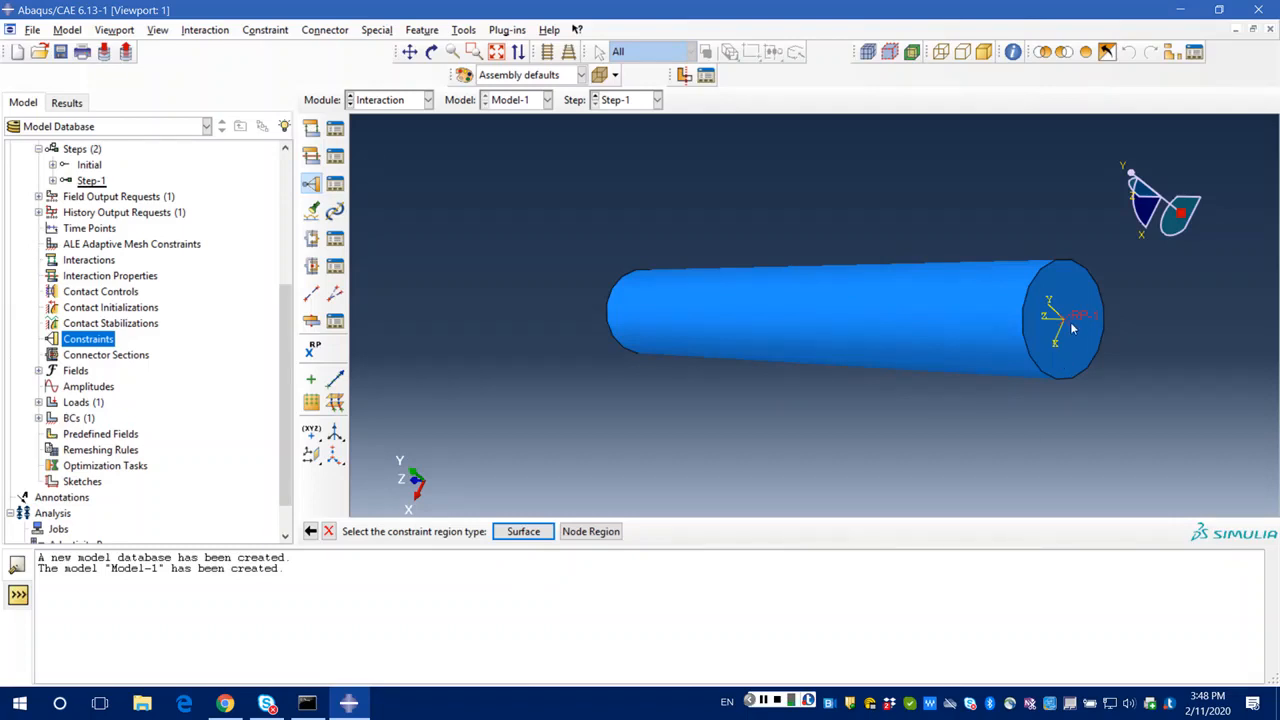
Select the end face around the reference point as the coupling surface and save it as Kinematic with all six degrees of freedom constrained.
{"action": "left_click", "coordinate": [523, 532]}
{"action": "left_click", "coordinate": [1063, 366]}
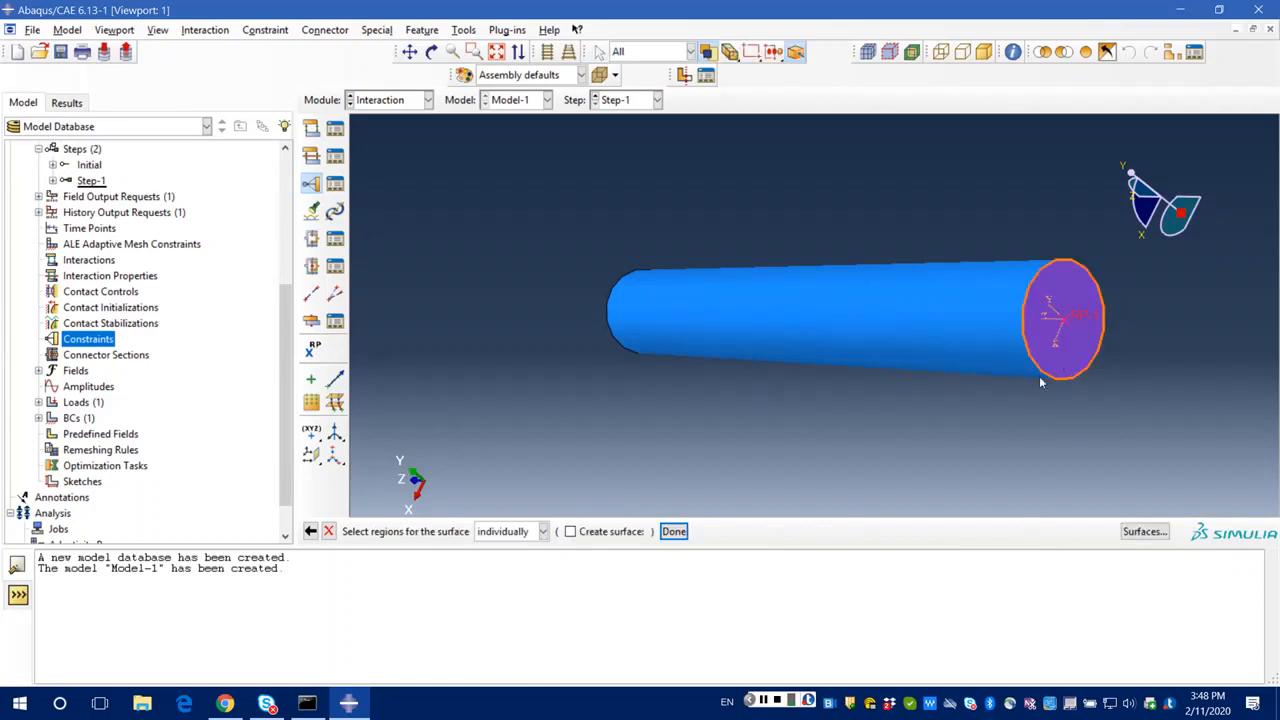
{"action": "left_click", "coordinate": [674, 532]}
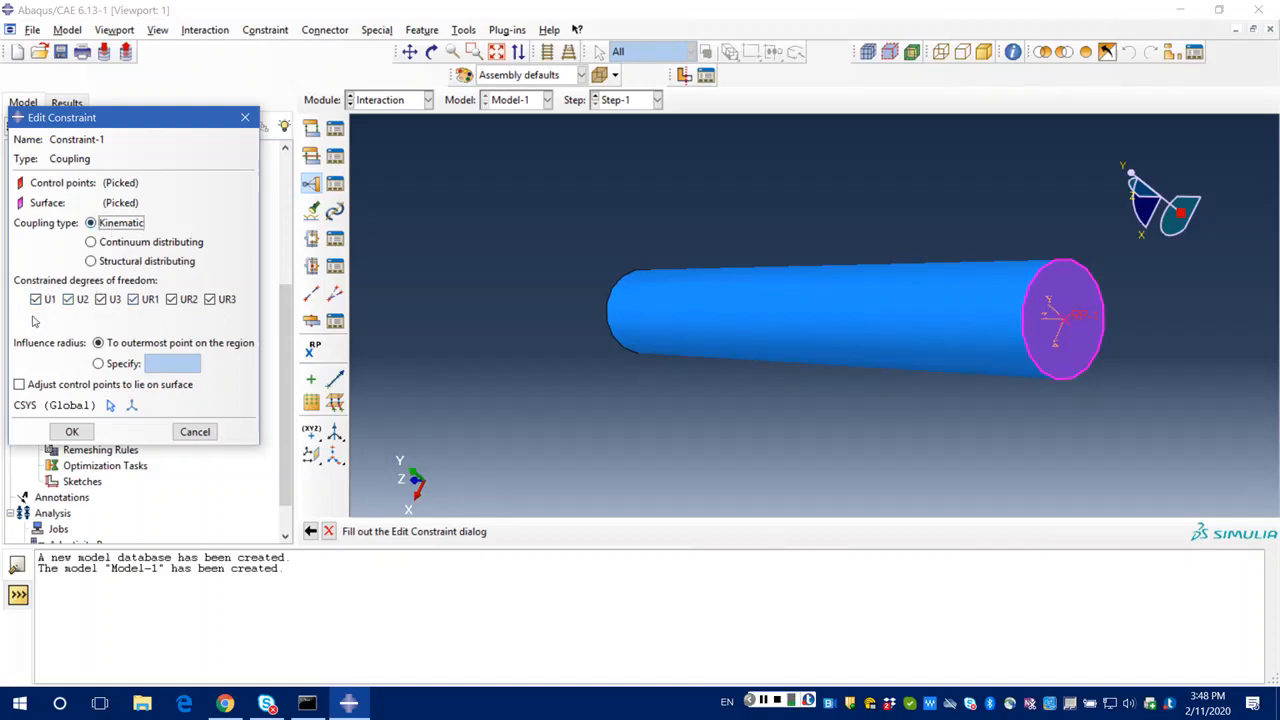
{"action": "left_click", "coordinate": [72, 438]}
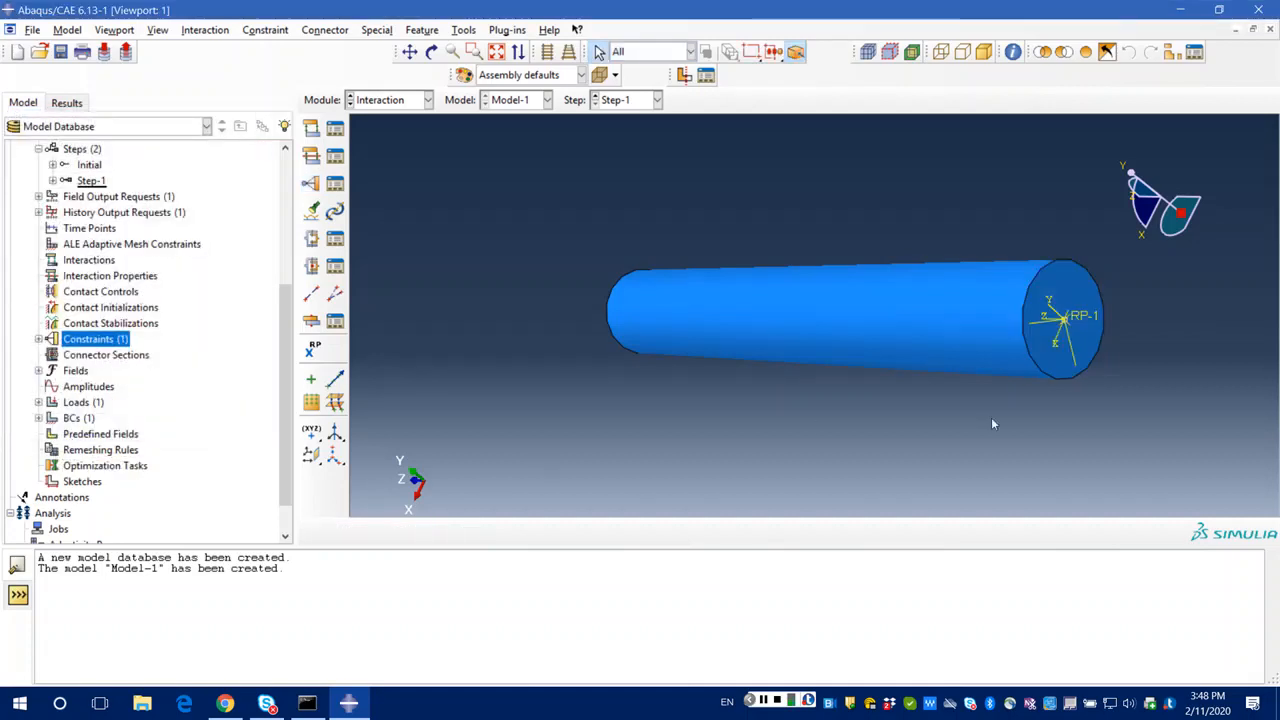
Create a mechanical Moment load in Step-1 at the reference point on the bar's end face.
{"action": "scroll", "coordinate": [1058, 371], "scroll_direction": "down", "scroll_amount": 2}
{"action": "scroll", "coordinate": [1058, 371], "scroll_direction": "up", "scroll_amount": 4}
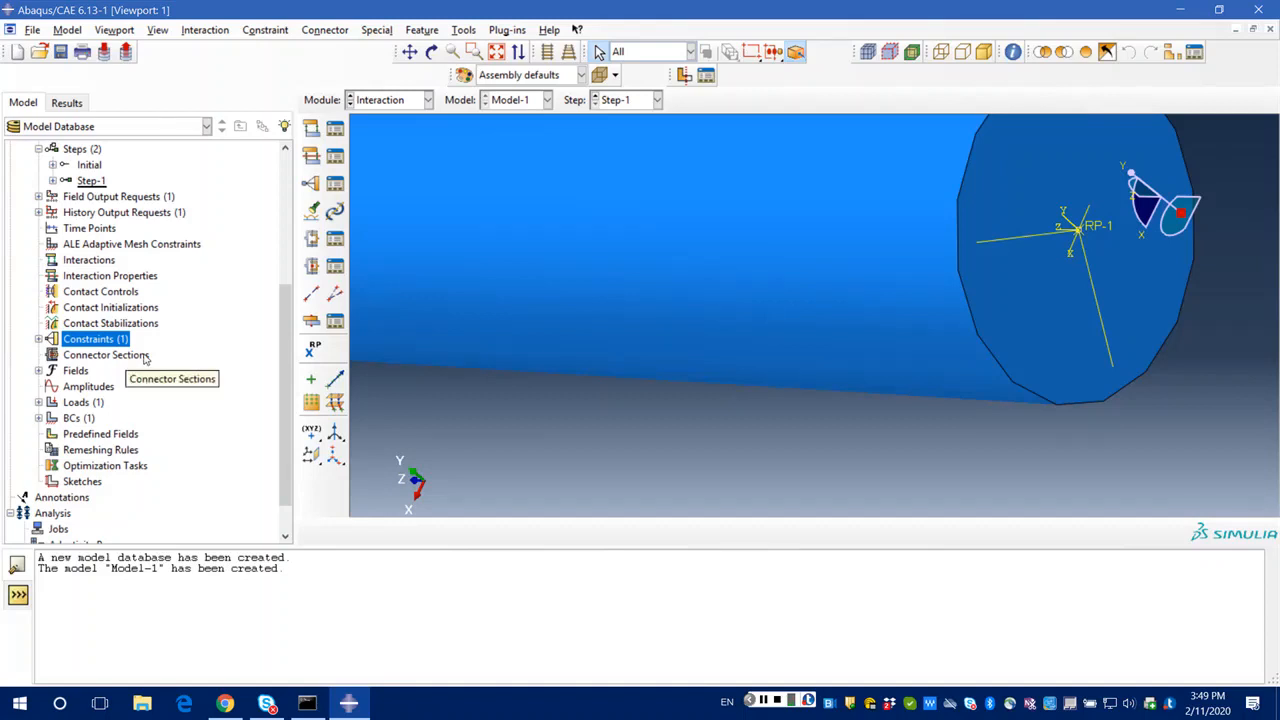
{"action": "double_click", "coordinate": [76, 402]}
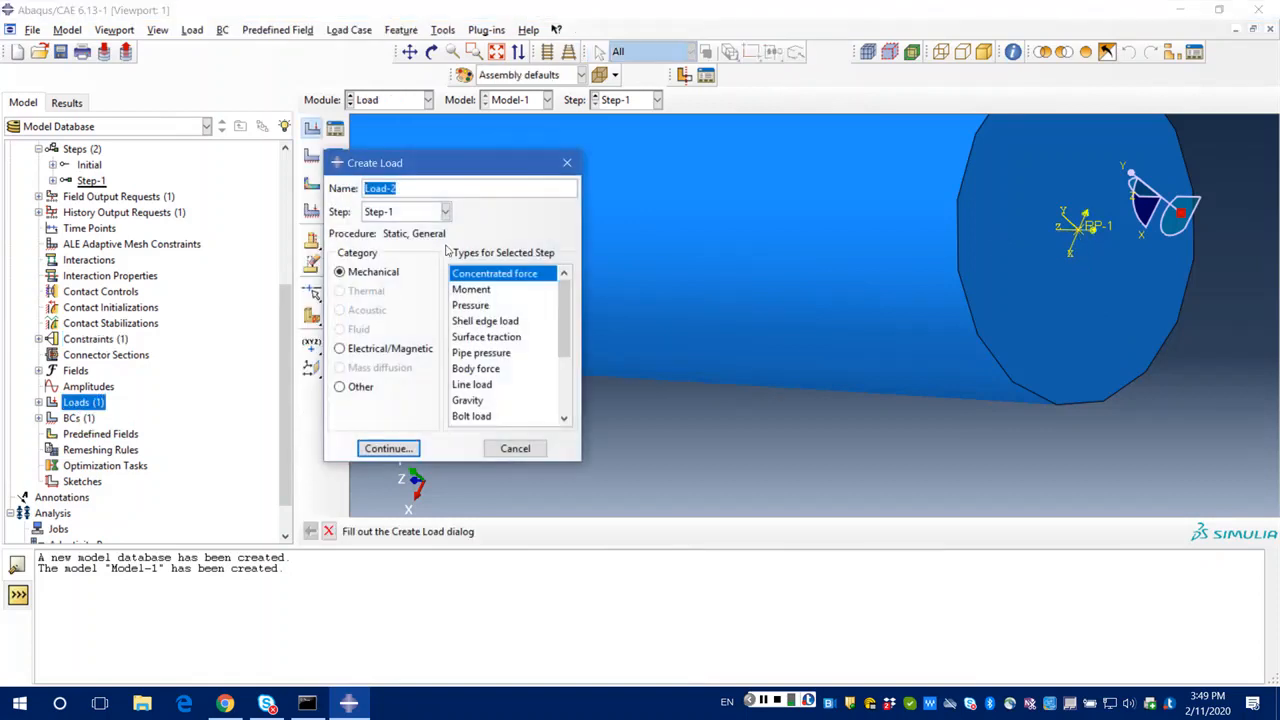
{"action": "left_click", "coordinate": [489, 290]}
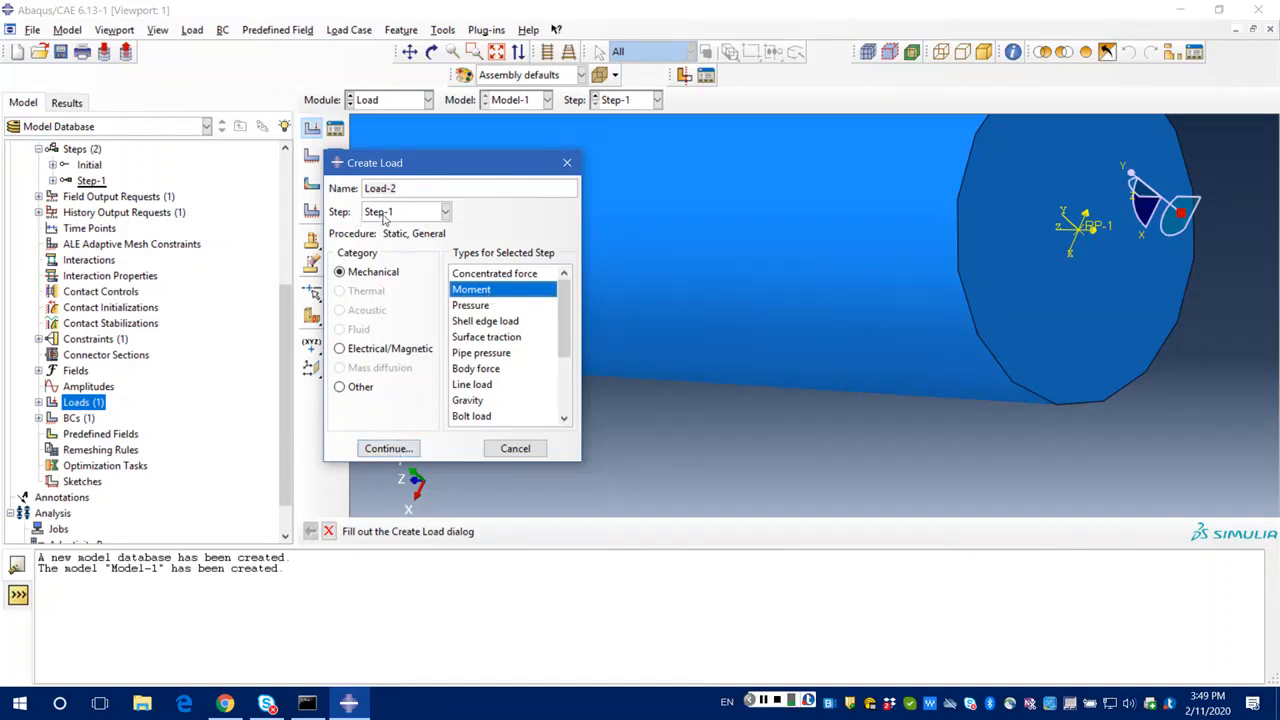
{"action": "left_click", "coordinate": [390, 450]}
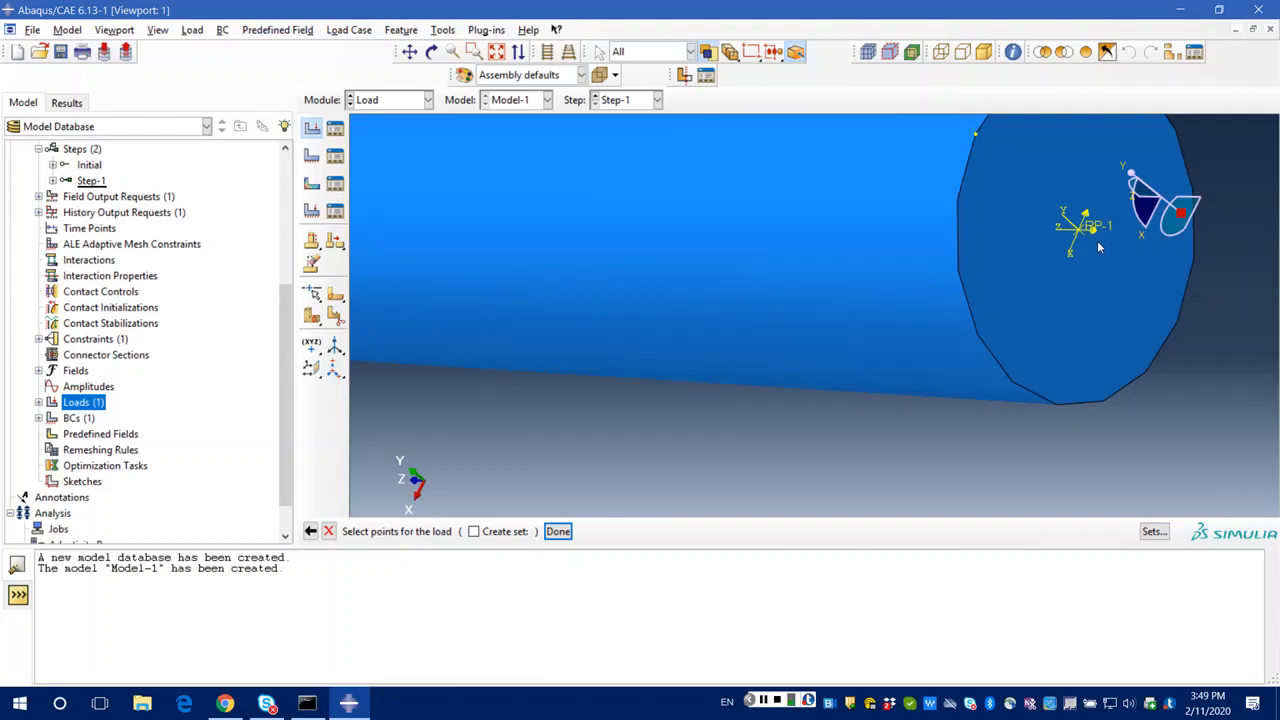
{"action": "scroll", "coordinate": [1097, 245], "scroll_direction": "down", "scroll_amount": 3}
{"action": "scroll", "coordinate": [1097, 240], "scroll_direction": "up", "scroll_amount": 5}
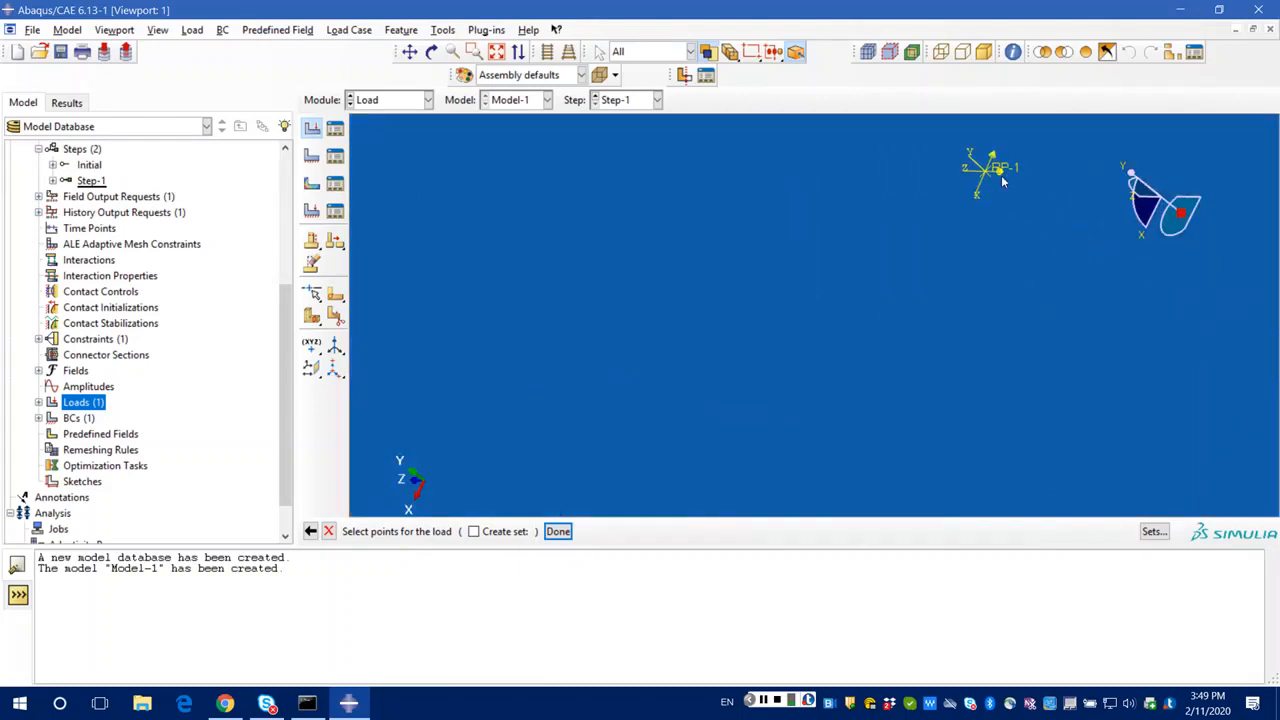
{"action": "left_click", "coordinate": [988, 172]}
{"action": "left_click", "coordinate": [558, 532]}
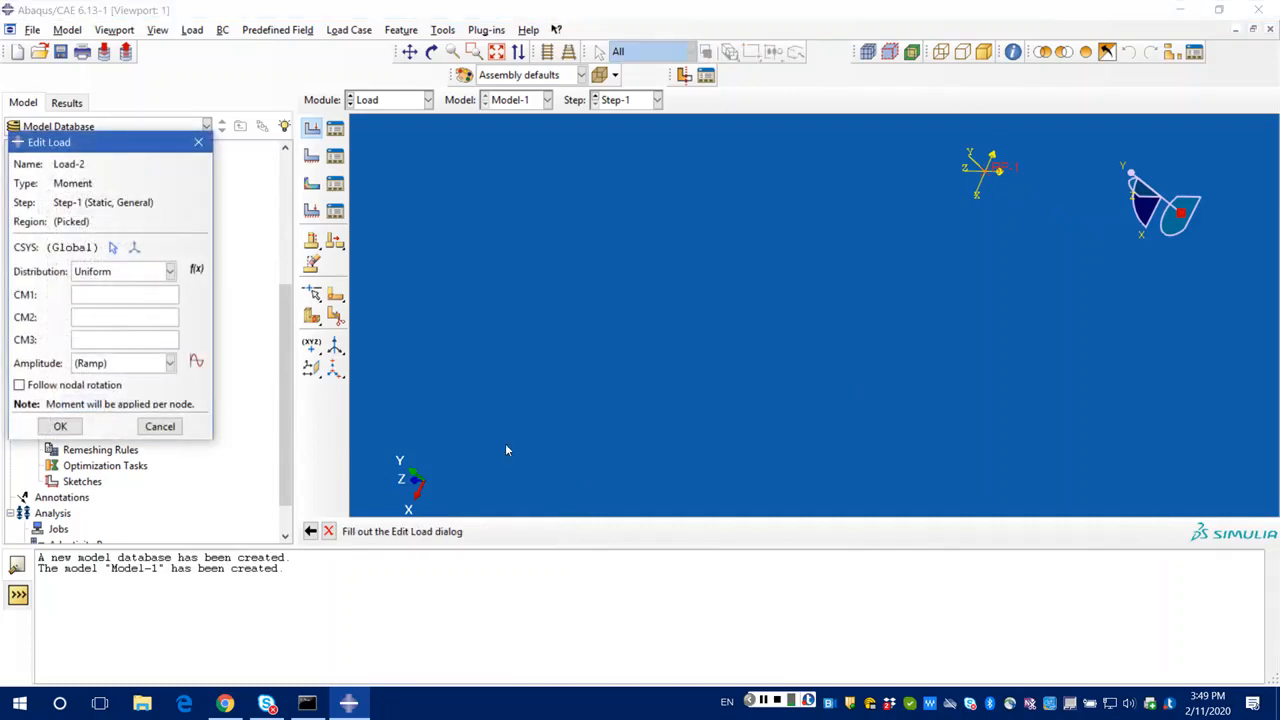
Set the moment component CM3 to -500 and save the load.
{"action": "left_click", "coordinate": [119, 339]}
{"action": "type", "text": "-"}
{"action": "type", "text": "500"}
{"action": "left_click", "coordinate": [61, 428]}
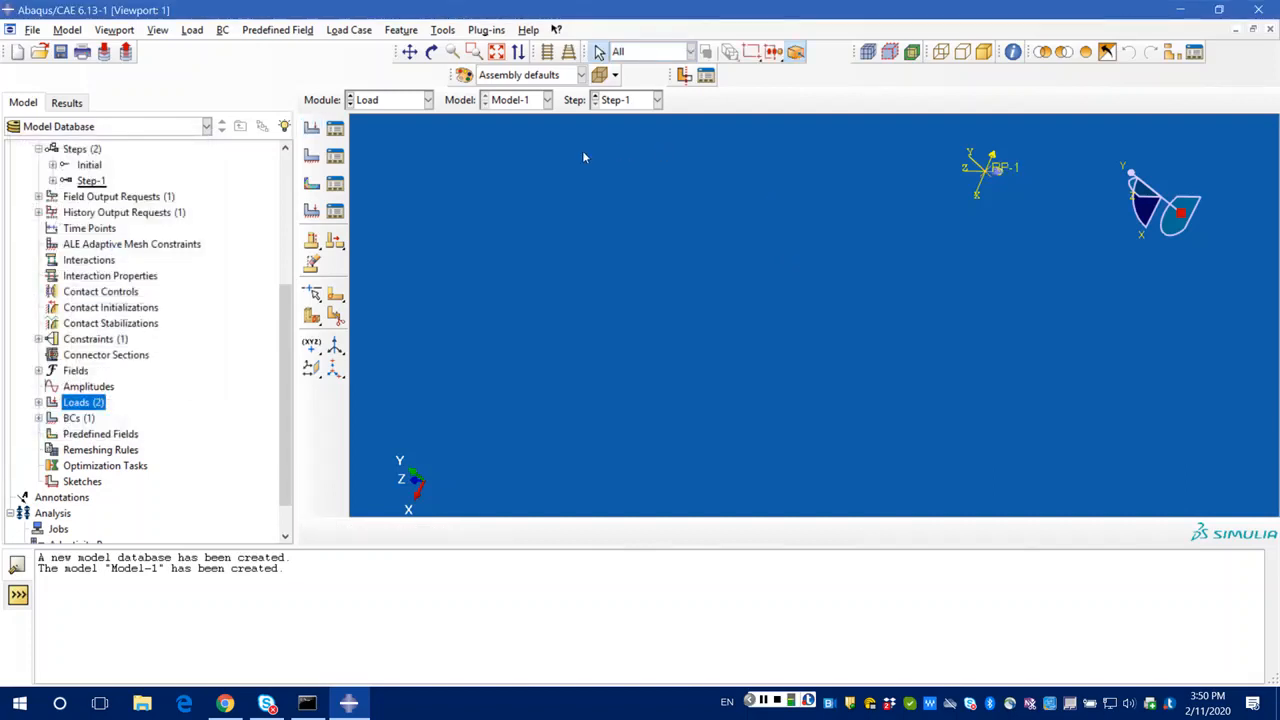
Review the loads defined in Step-1 in the load manager.
{"action": "left_click", "coordinate": [497, 55]}
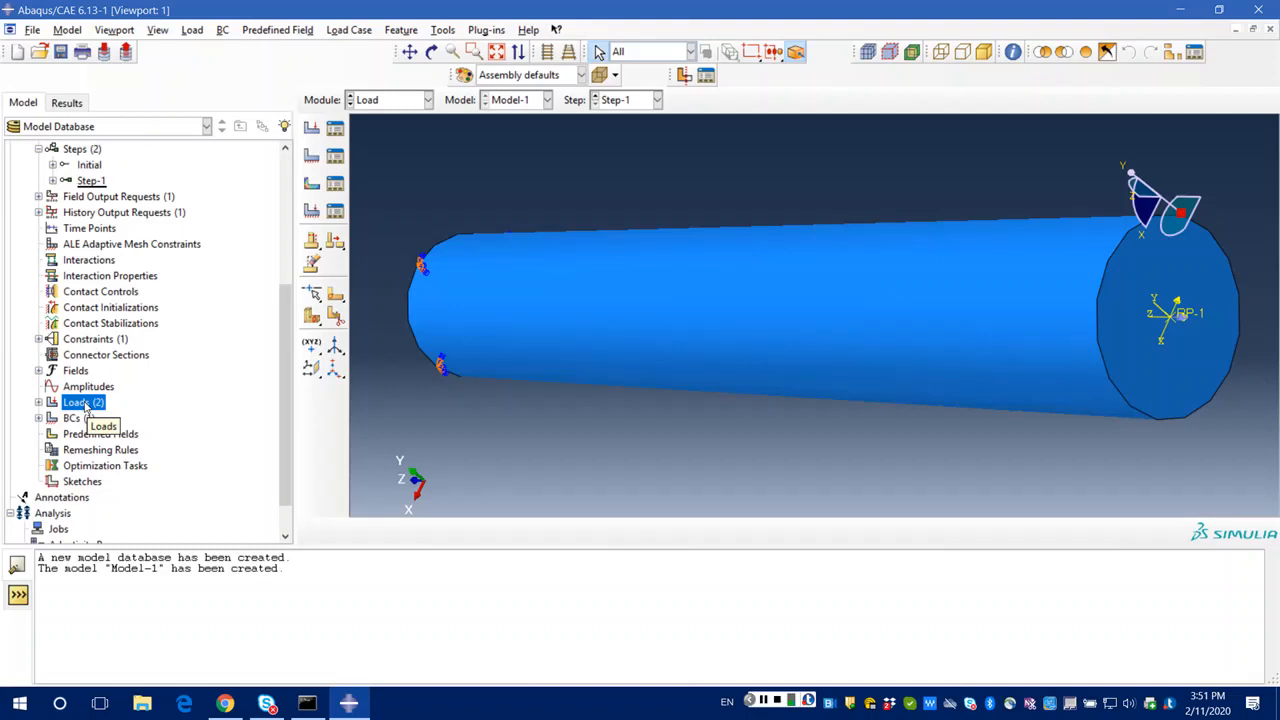
{"action": "right_click", "coordinate": [86, 405]}
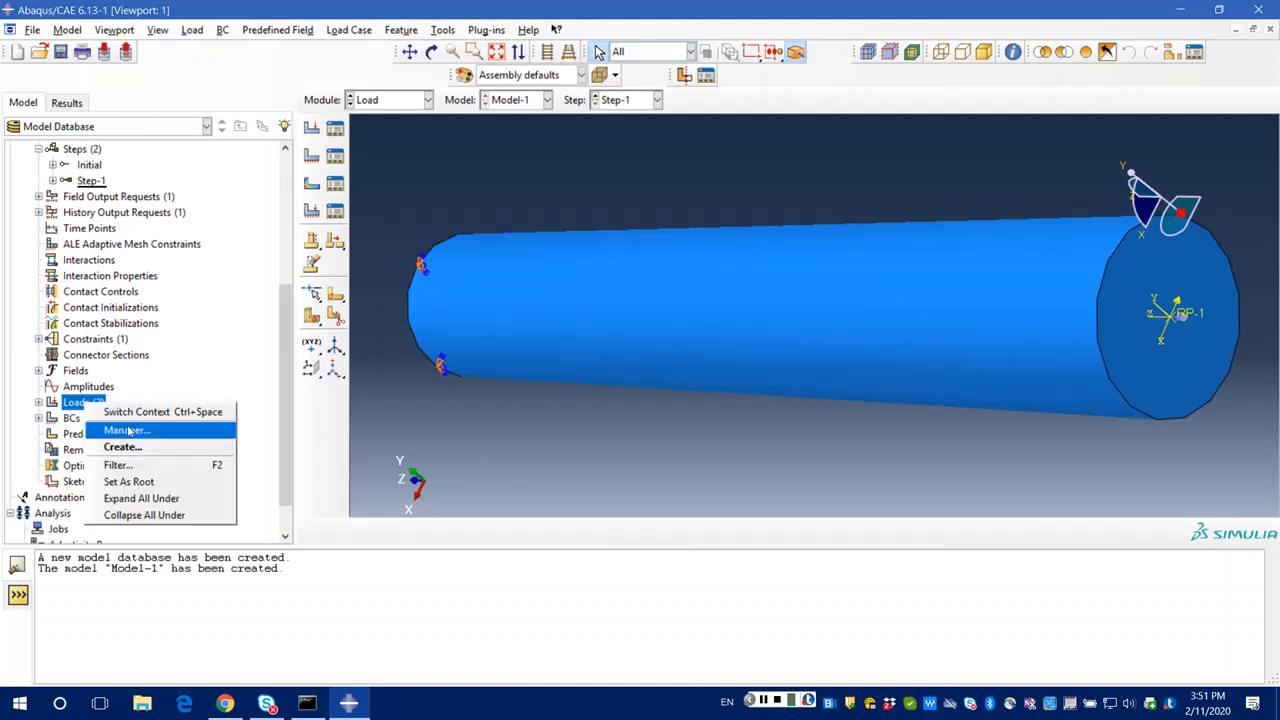
{"action": "left_click", "coordinate": [127, 431]}
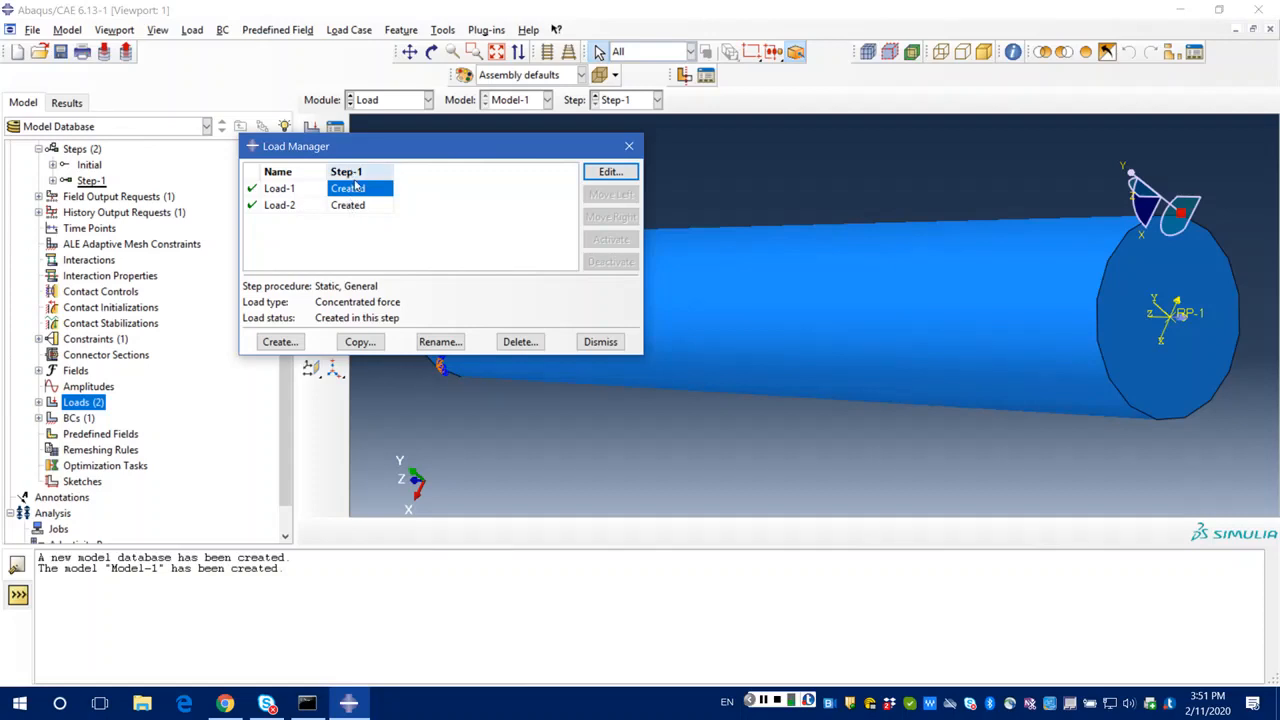
{"action": "left_click", "coordinate": [629, 148]}
Switch to the Mesh module and seed the bar with an approximate global size of 2.1.
{"action": "scroll", "coordinate": [286, 345], "scroll_direction": "up", "scroll_amount": 1}
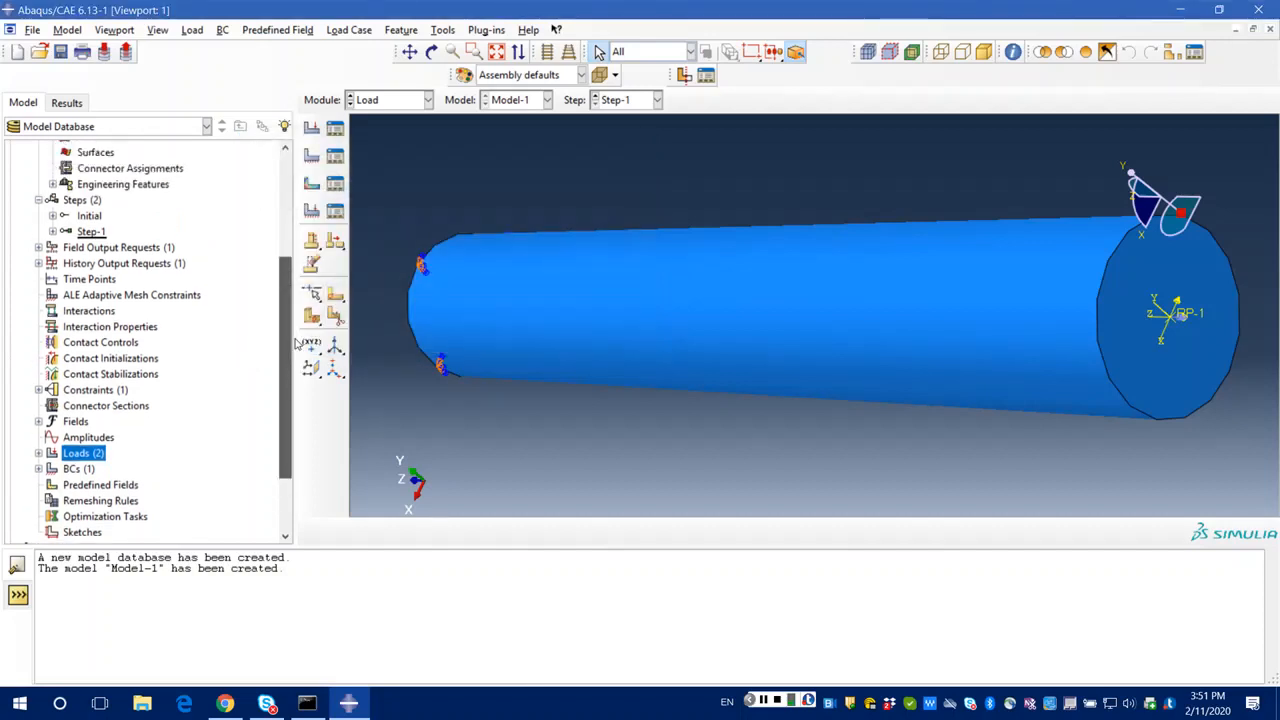
{"action": "left_click_drag", "start_coordinate": [296, 345], "coordinate": [297, 378]}
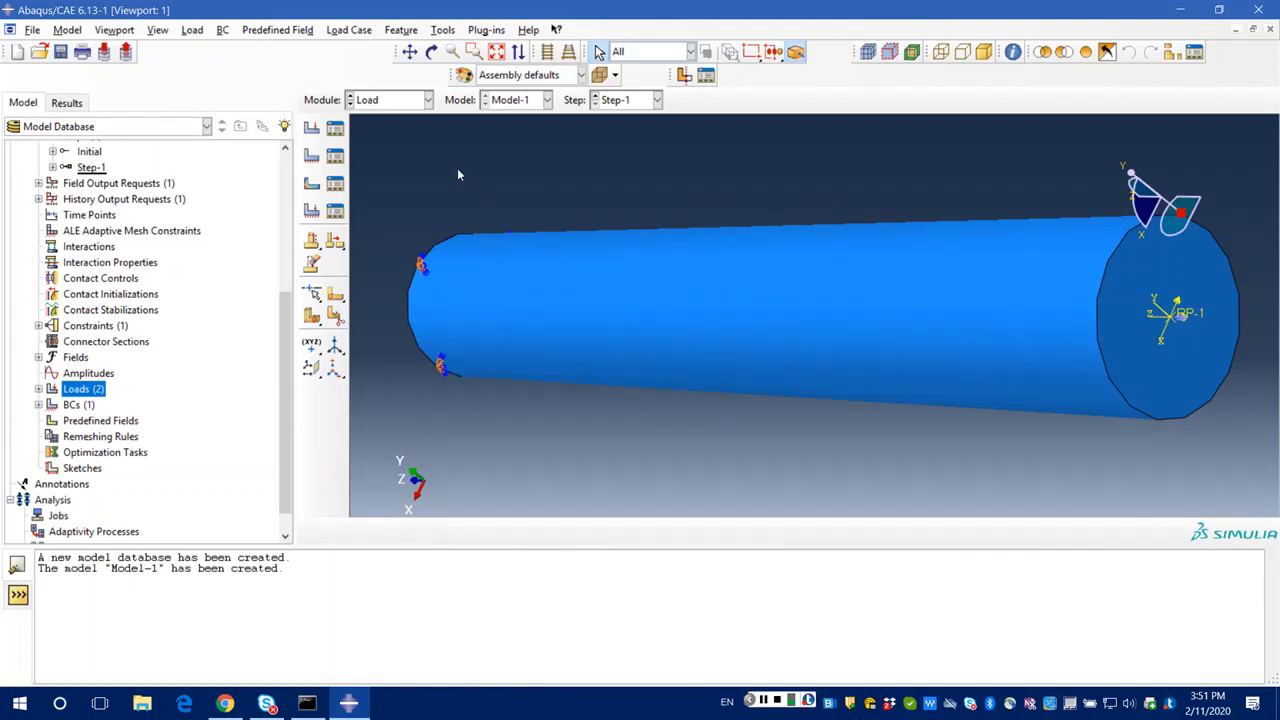
{"action": "left_click", "coordinate": [428, 101]}
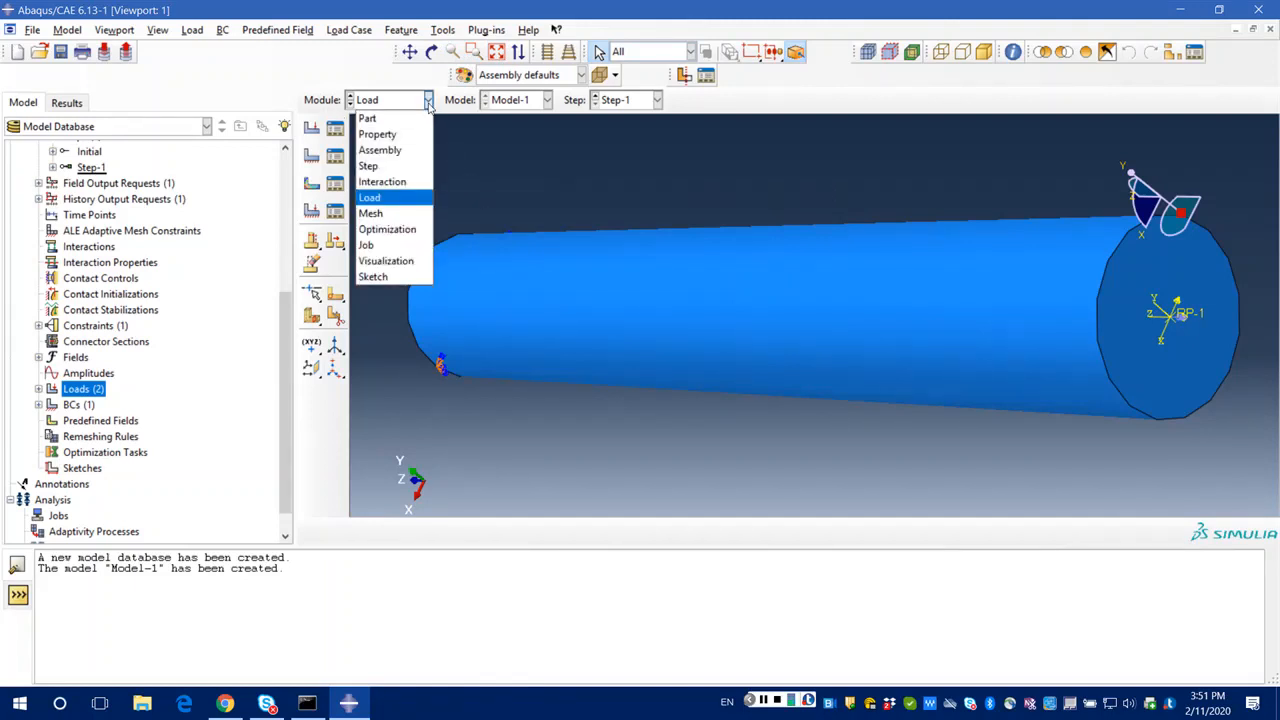
{"action": "left_click", "coordinate": [405, 213]}
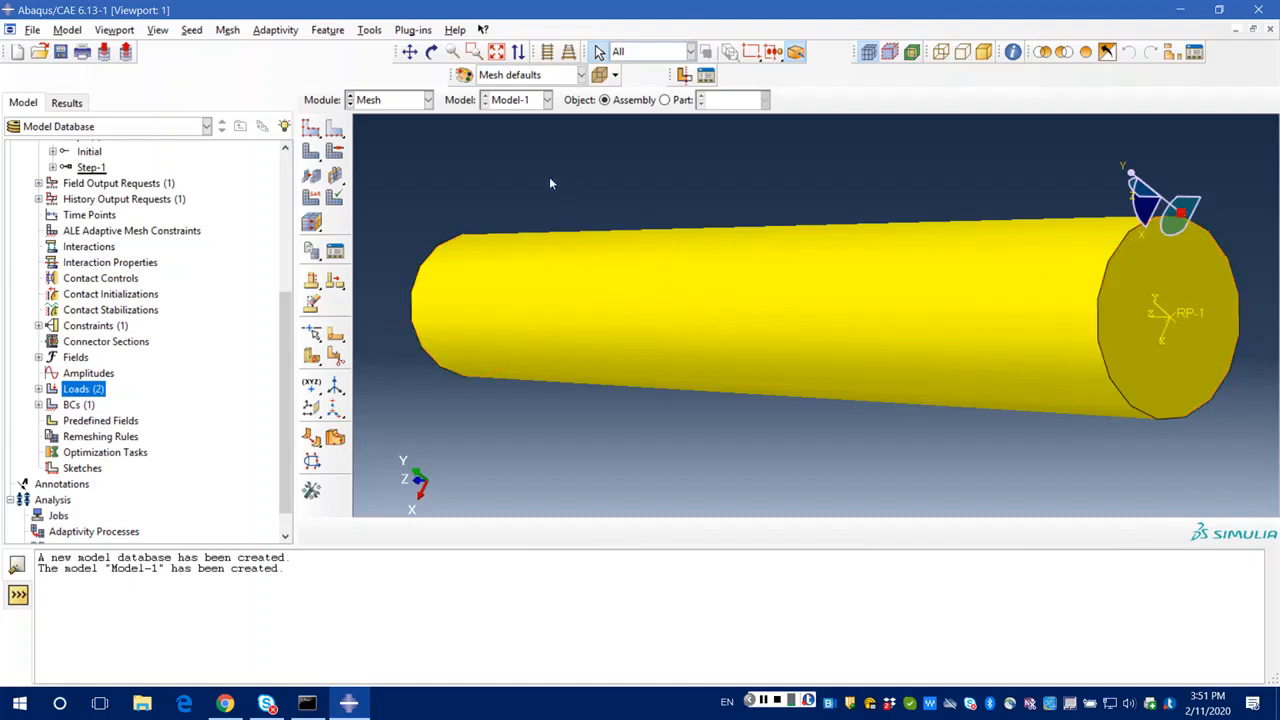
{"action": "left_click", "coordinate": [310, 133]}
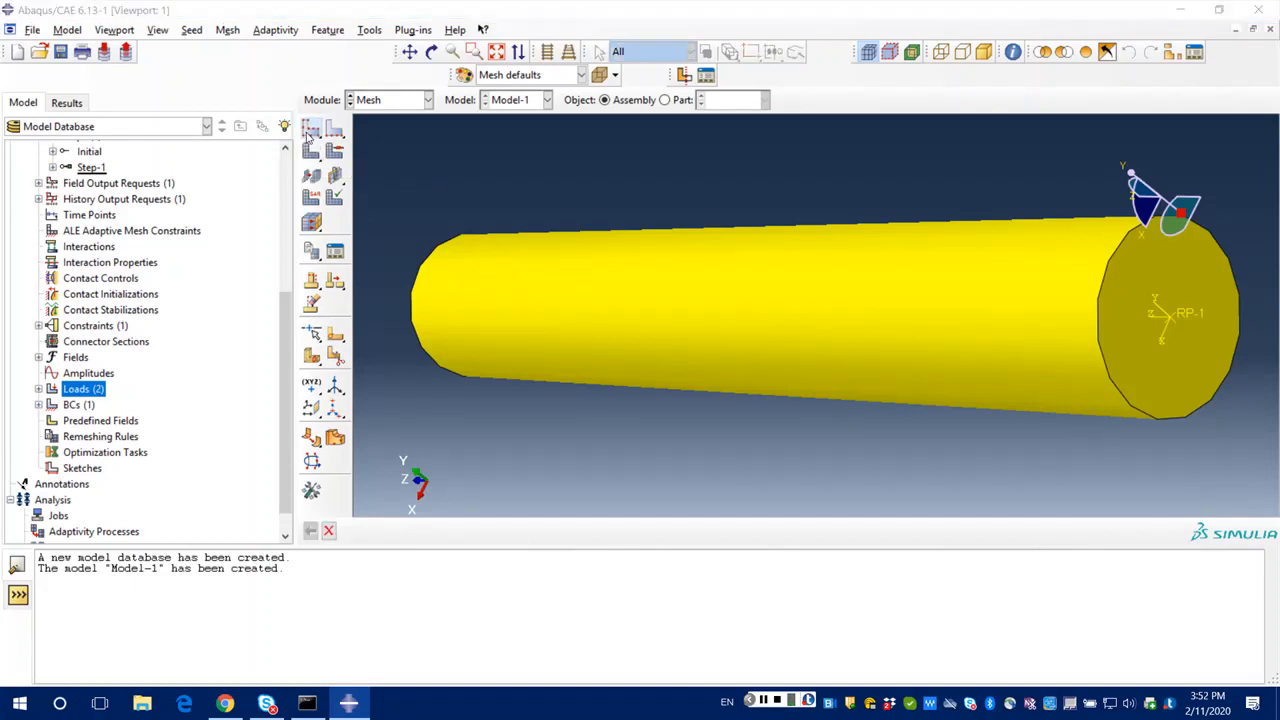
{"action": "left_click", "coordinate": [605, 220]}
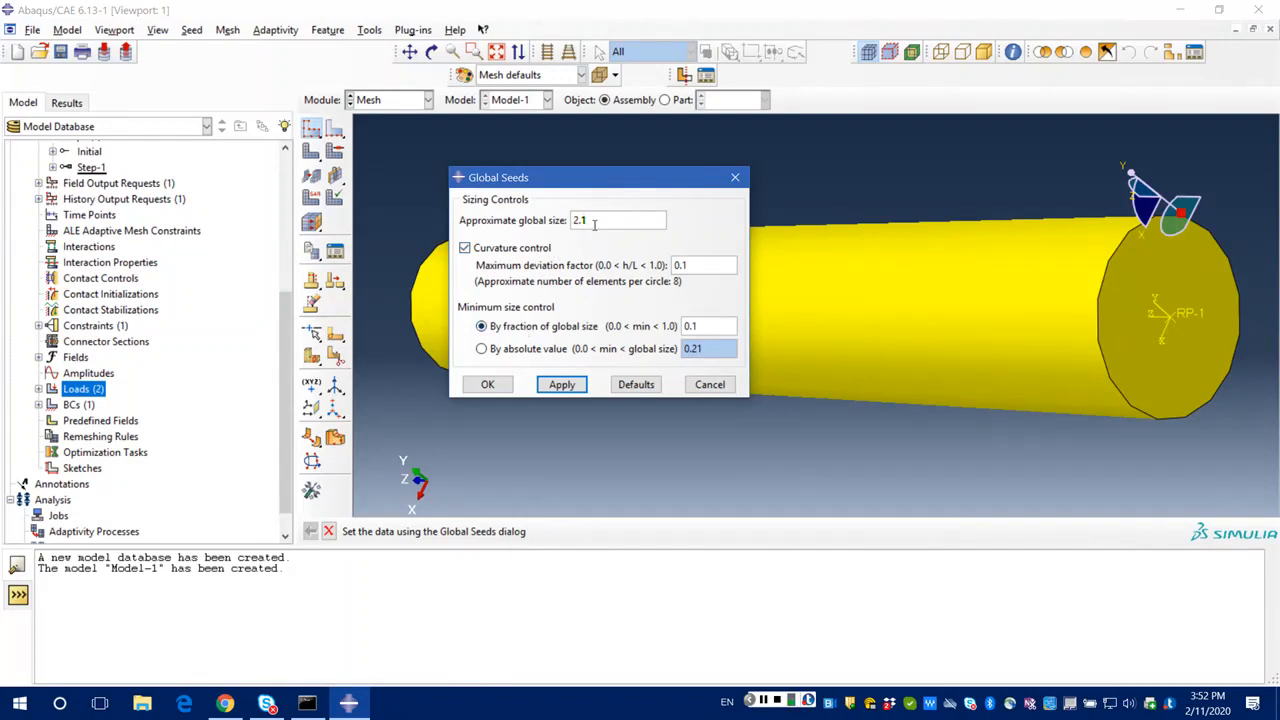
{"action": "left_click", "coordinate": [489, 386]}
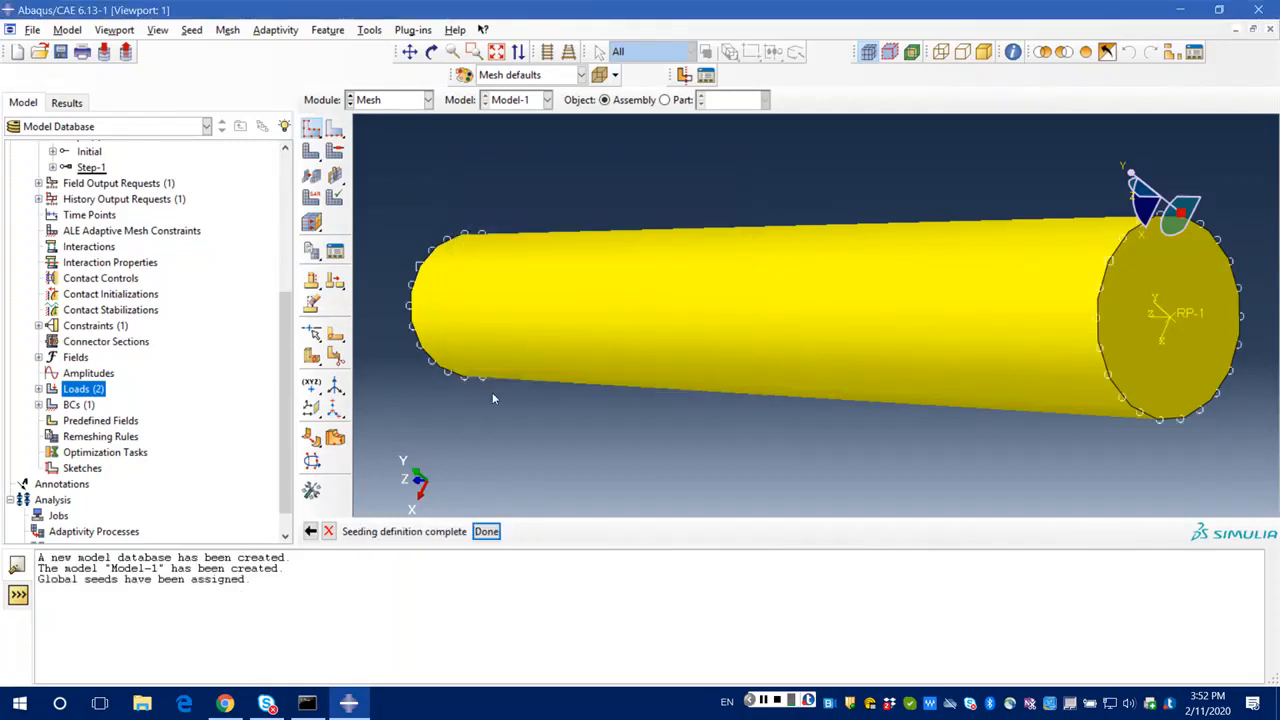
{"action": "left_click", "coordinate": [487, 533]}
{"action": "left_click", "coordinate": [487, 532]}
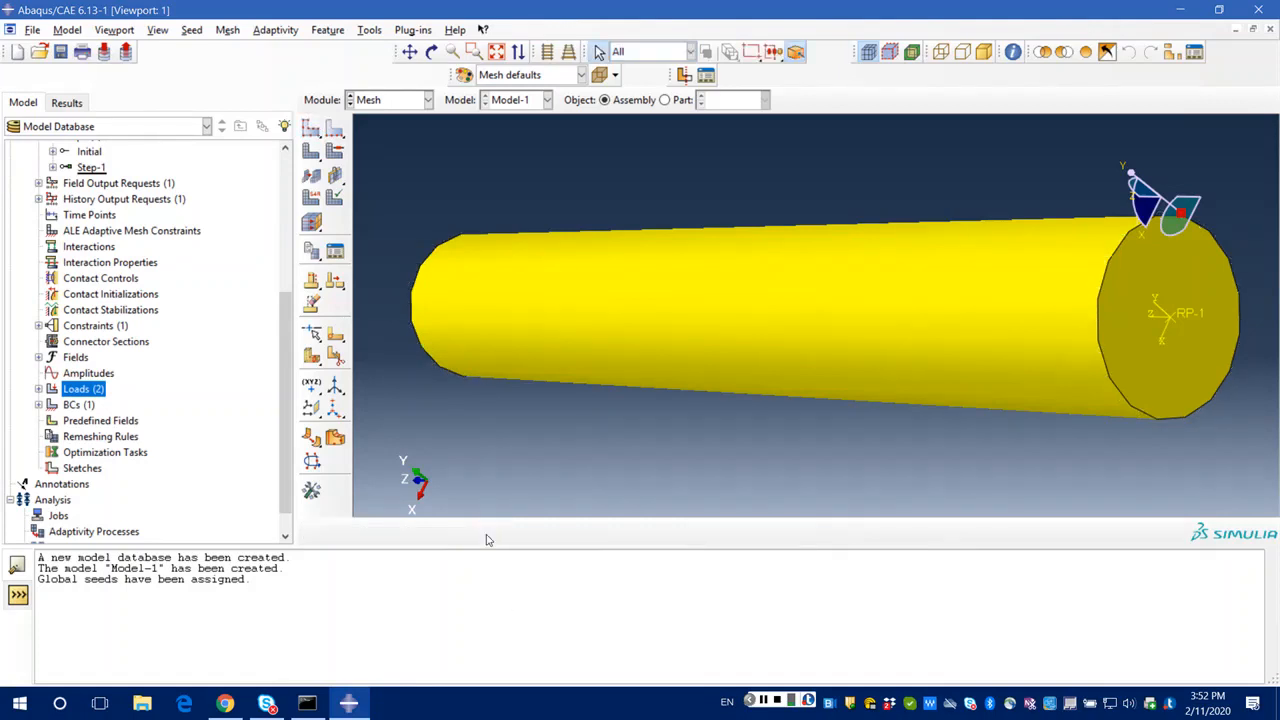
Set the bar's mesh controls to the Tet element shape with the Free technique and default algorithm.
{"action": "left_click", "coordinate": [337, 154]}
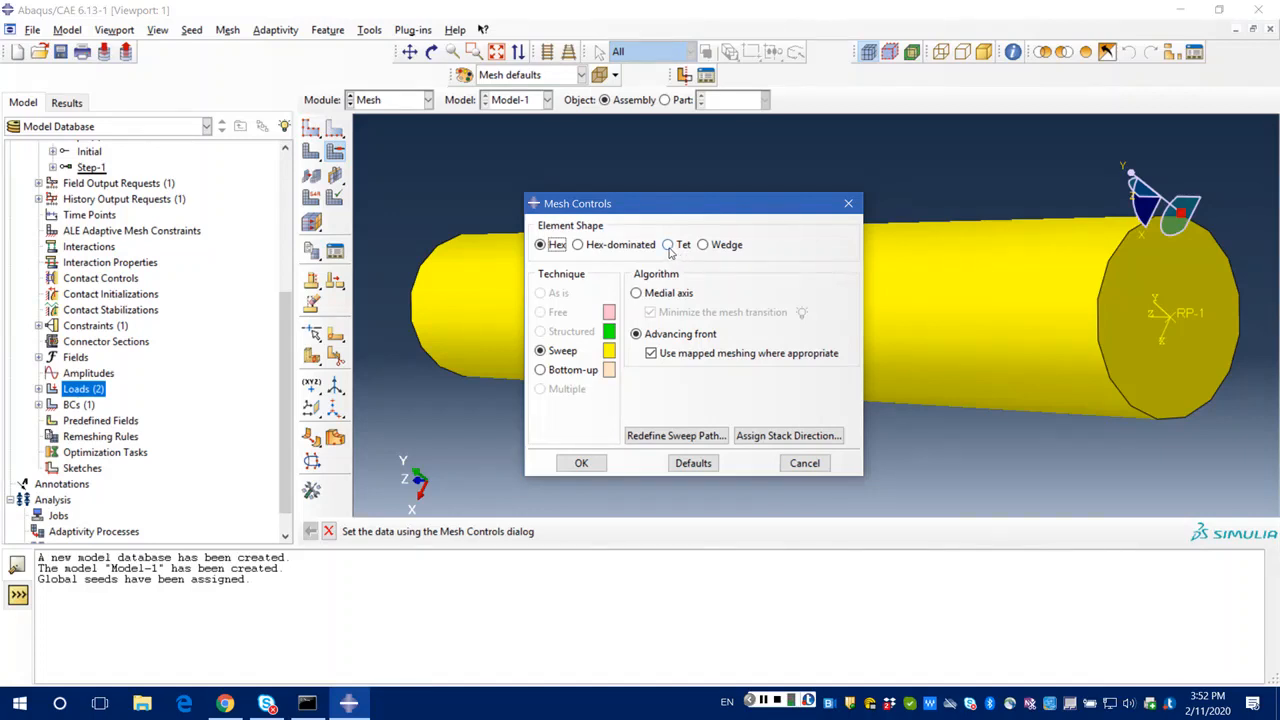
{"action": "left_click", "coordinate": [668, 245]}
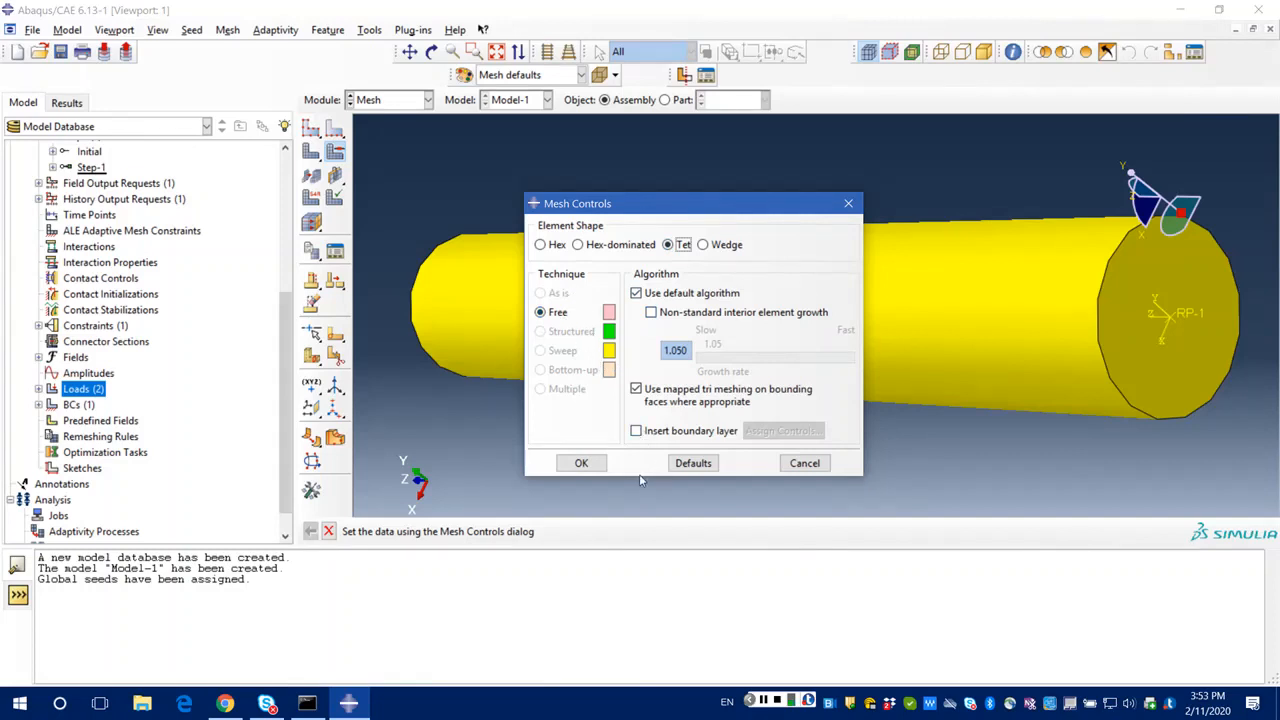
{"action": "left_click", "coordinate": [579, 466]}
{"action": "left_click", "coordinate": [580, 465]}
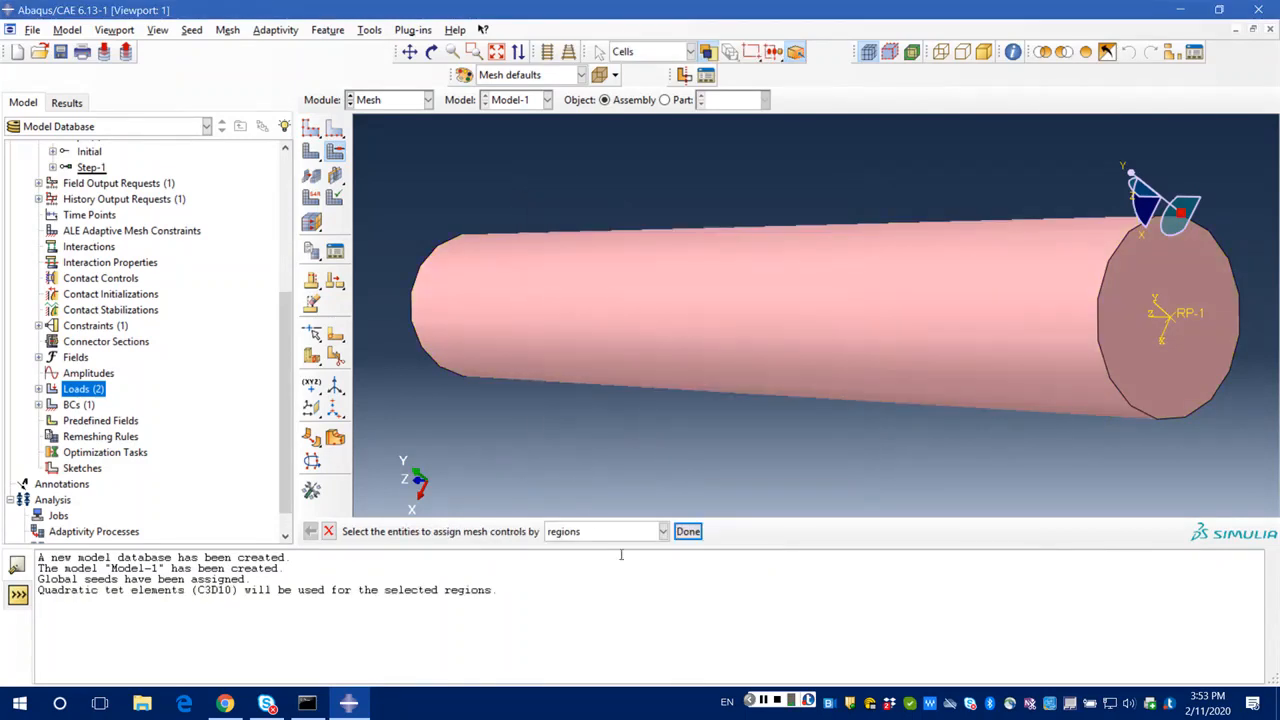
Assign Standard quadratic 3D Stress tet elements (C3D10) to the bar and mesh the part instance.
{"action": "left_click", "coordinate": [690, 534]}
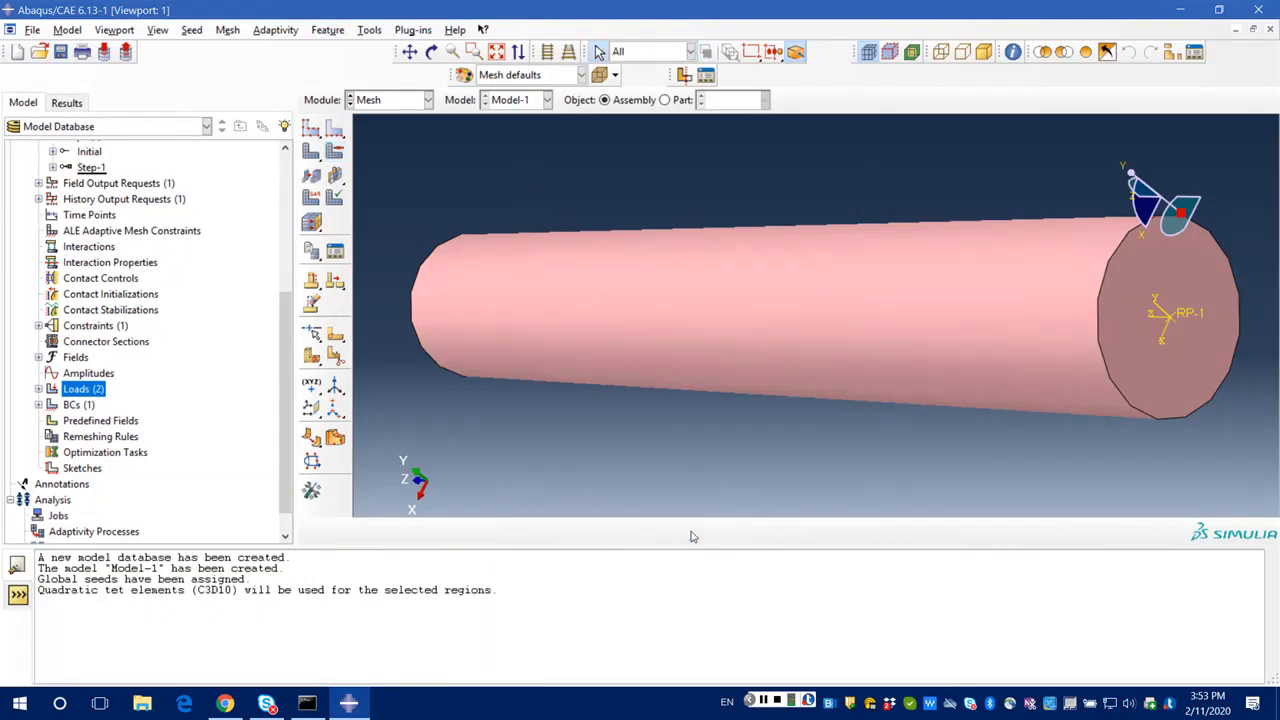
{"action": "left_click", "coordinate": [311, 199]}
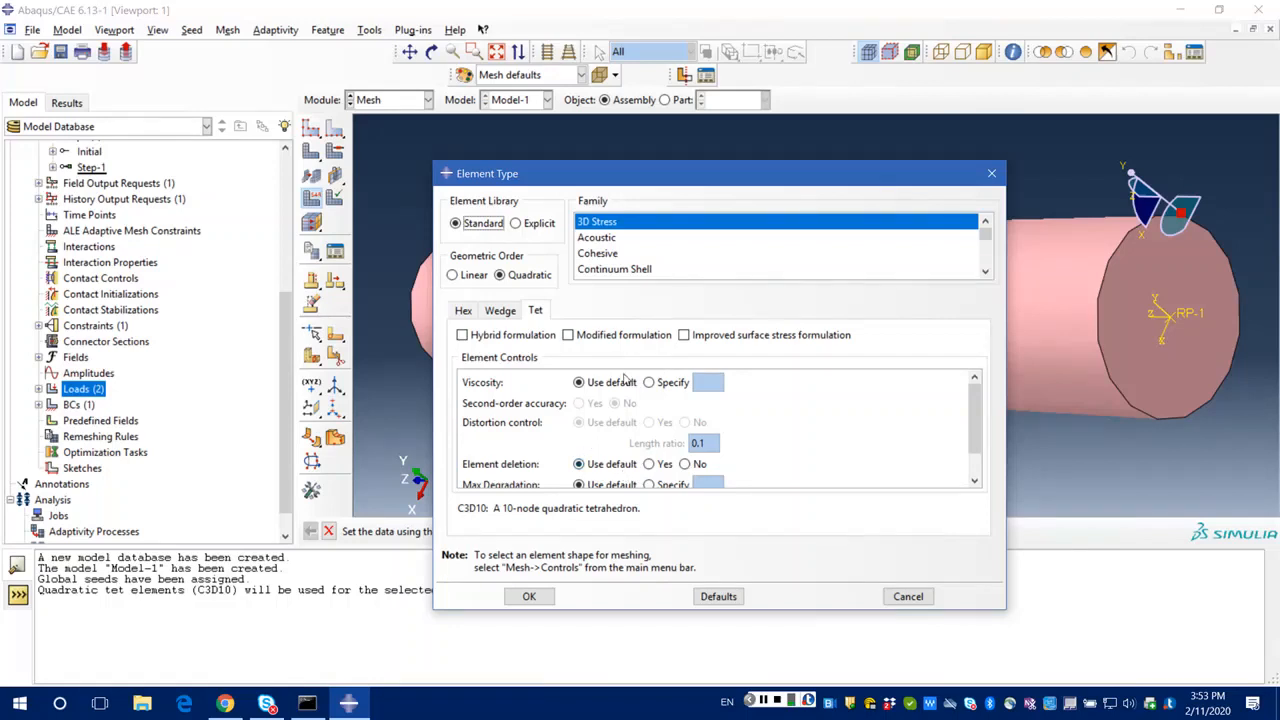
{"action": "left_click", "coordinate": [531, 597]}
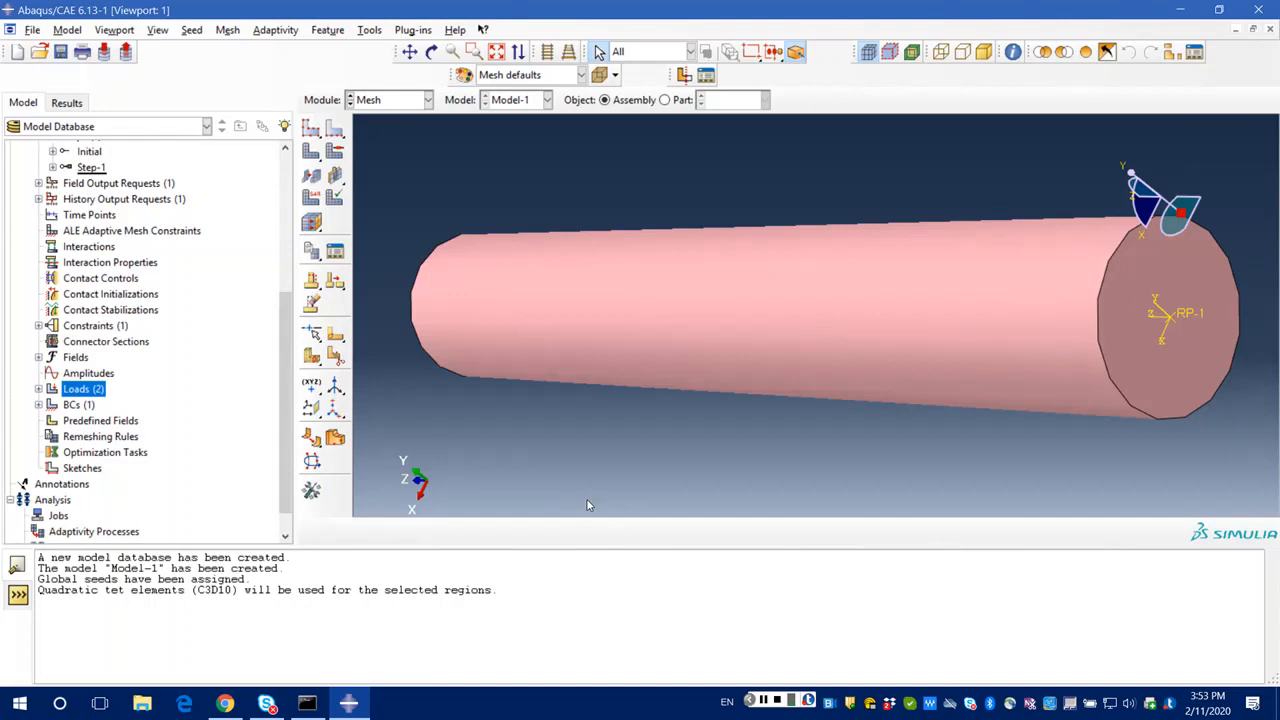
{"action": "left_click", "coordinate": [311, 152]}
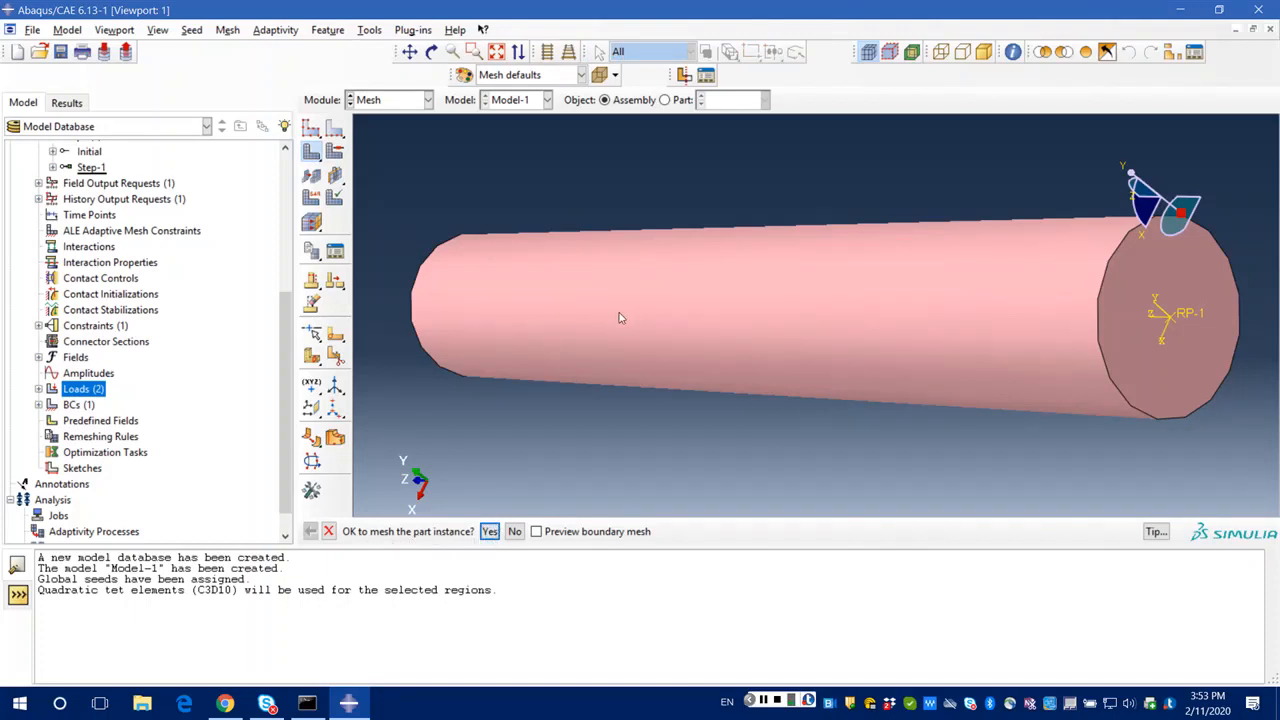
{"action": "left_click", "coordinate": [490, 532]}
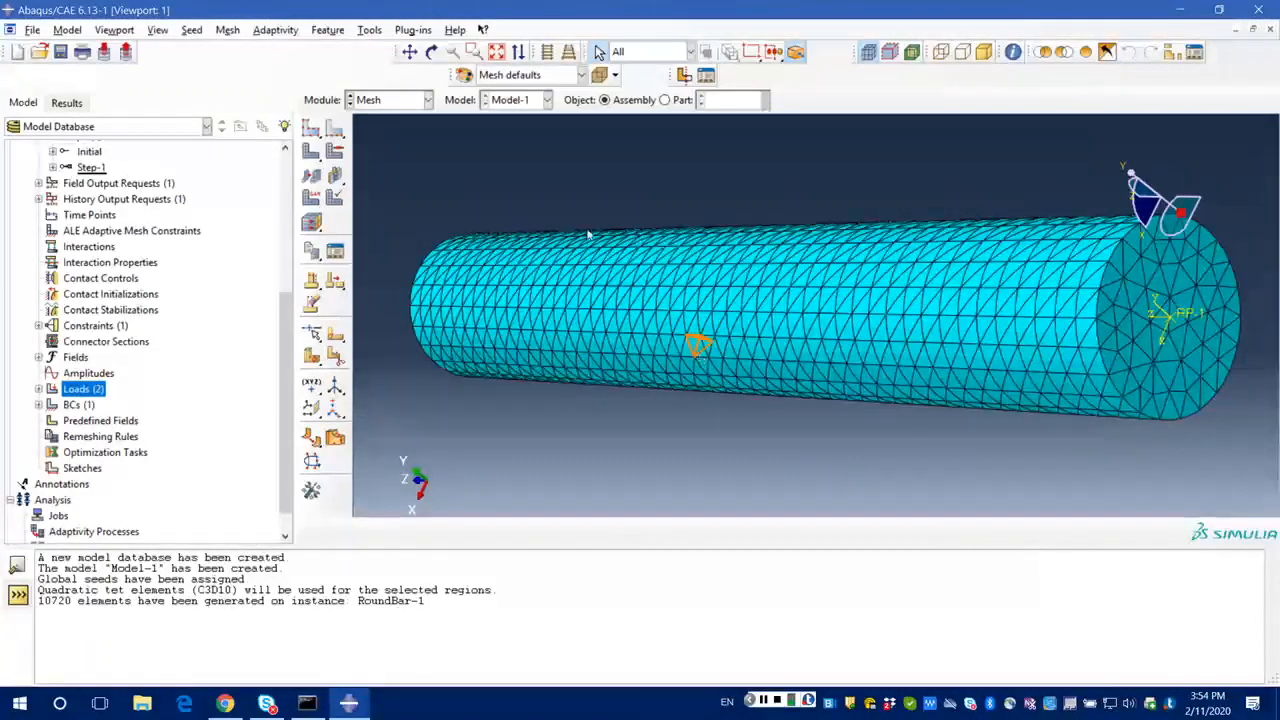
Create a job named RoundBar from Model-1 as a full analysis run in the background and submitted immediately.
{"action": "scroll", "coordinate": [281, 431], "scroll_direction": "down", "scroll_amount": 1}
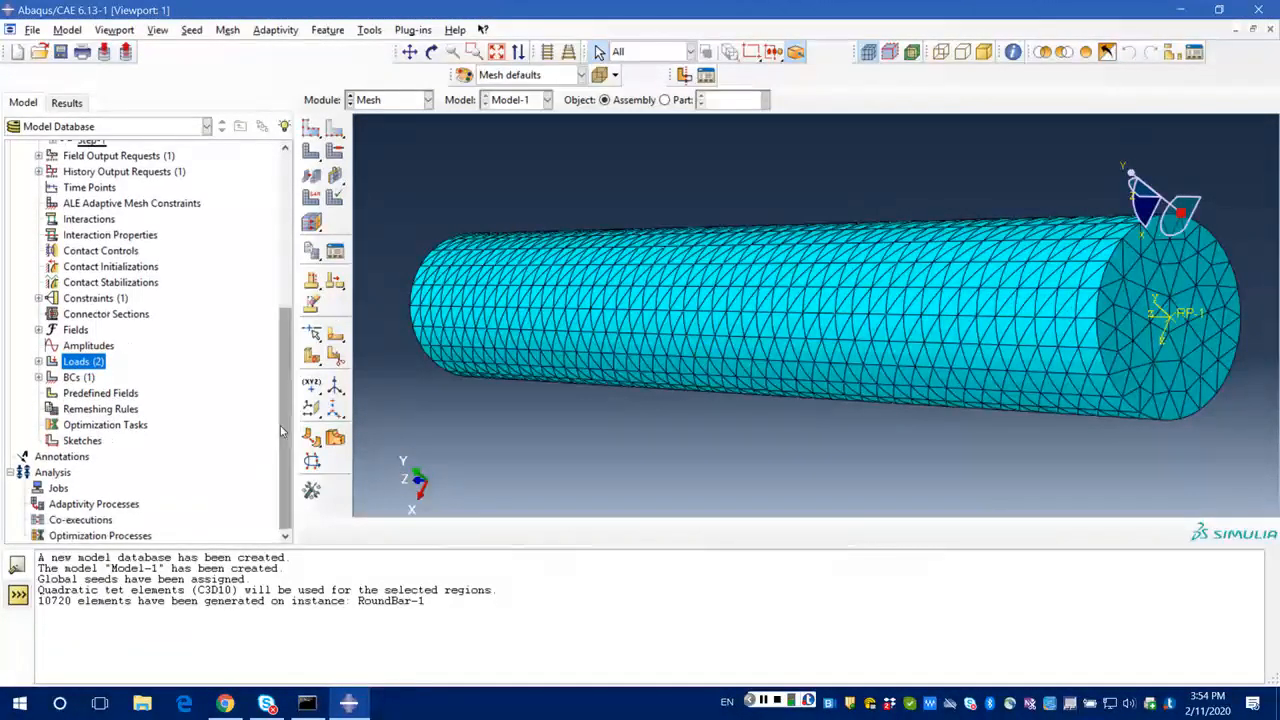
{"action": "double_click", "coordinate": [58, 489]}
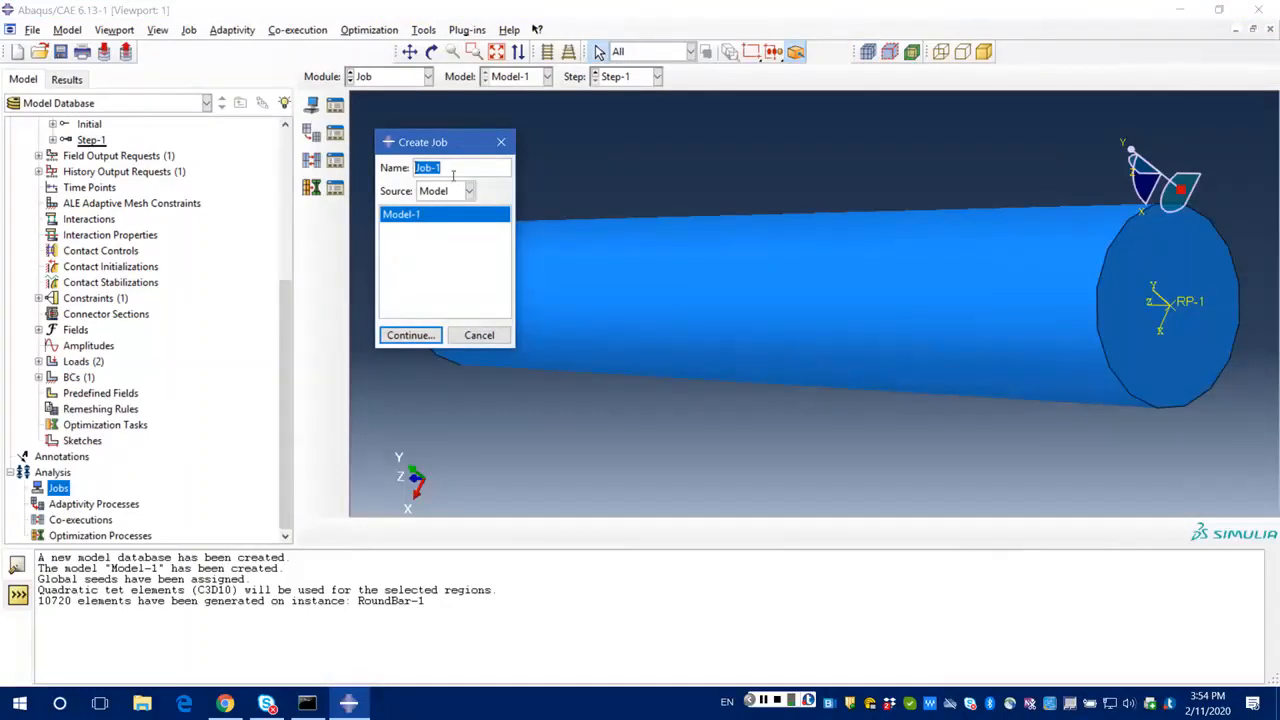
{"action": "type", "text": "RoundBar"}
{"action": "left_click", "coordinate": [420, 335]}
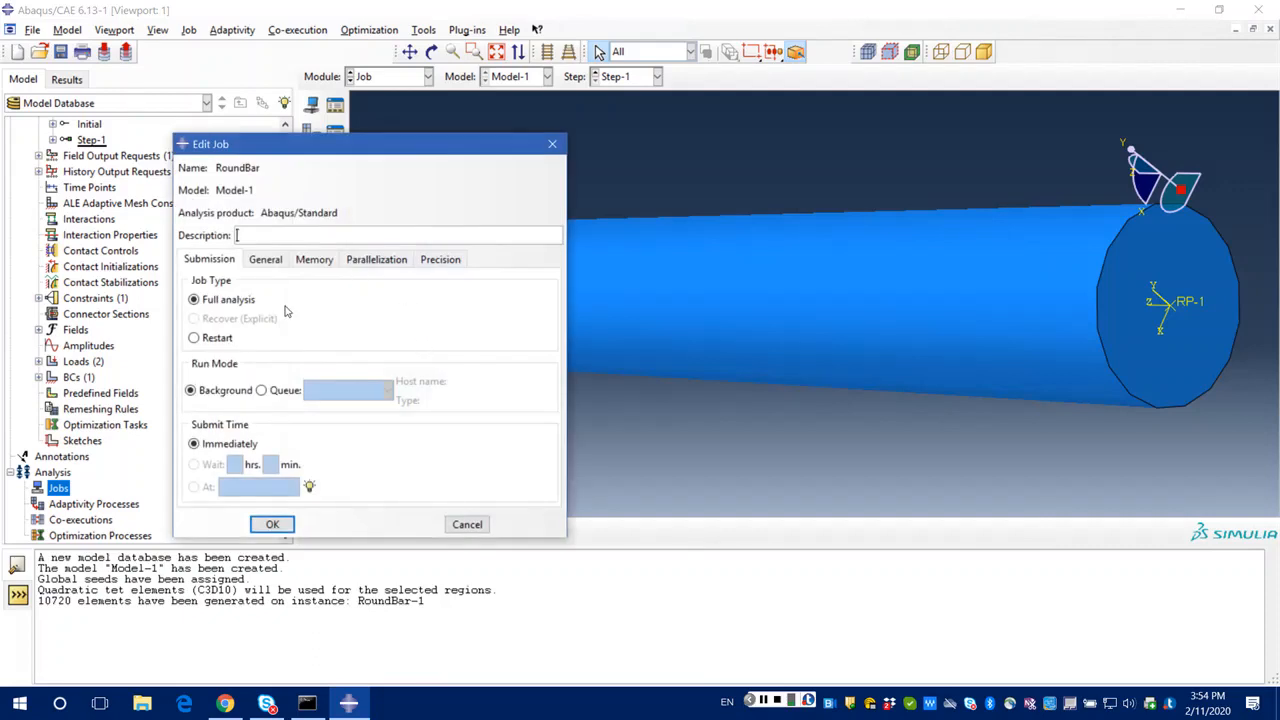
{"action": "left_click", "coordinate": [272, 524]}
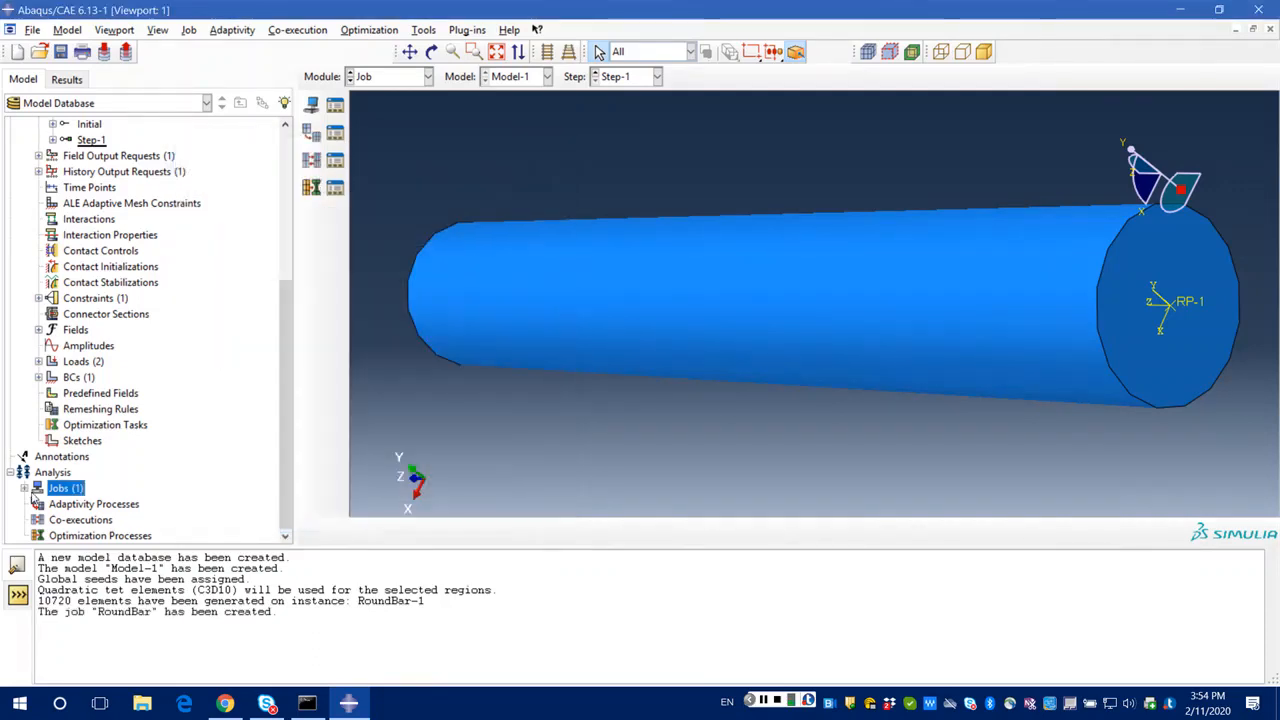
Submit the RoundBar job for analysis.
{"action": "left_click", "coordinate": [24, 488]}
{"action": "scroll", "coordinate": [287, 426], "scroll_direction": "down", "scroll_amount": 1}
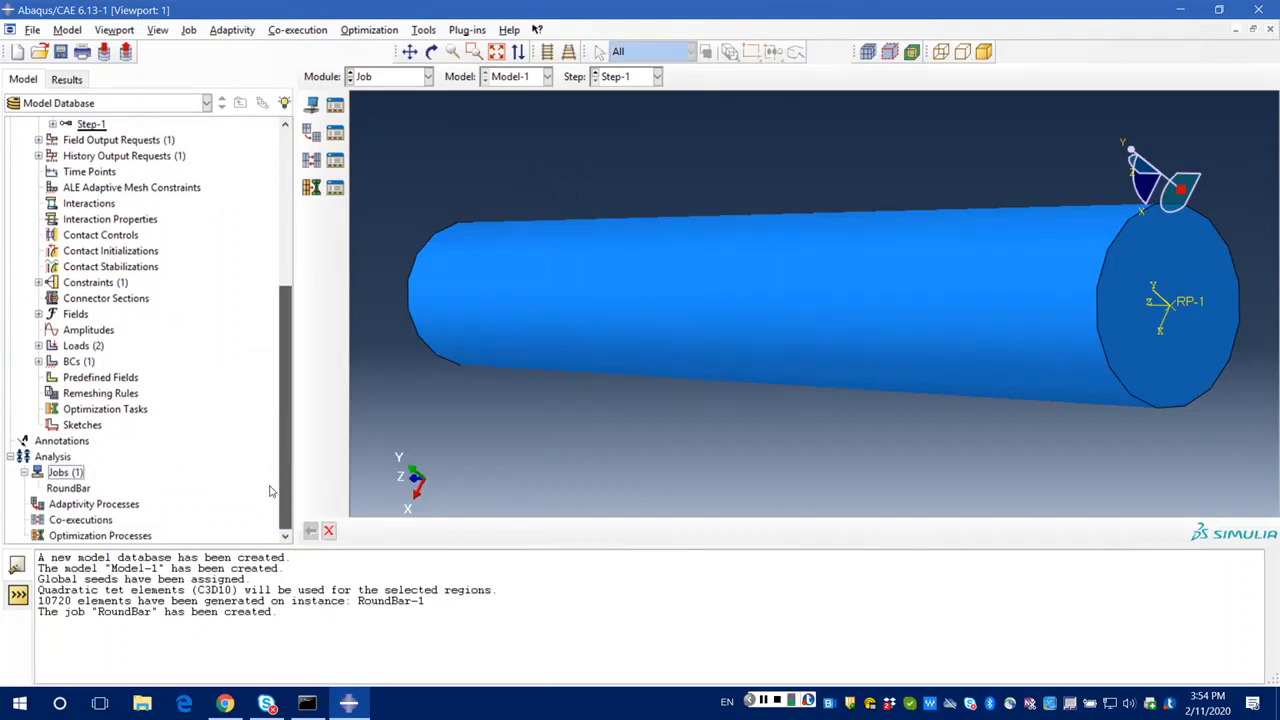
{"action": "left_click", "coordinate": [68, 488]}
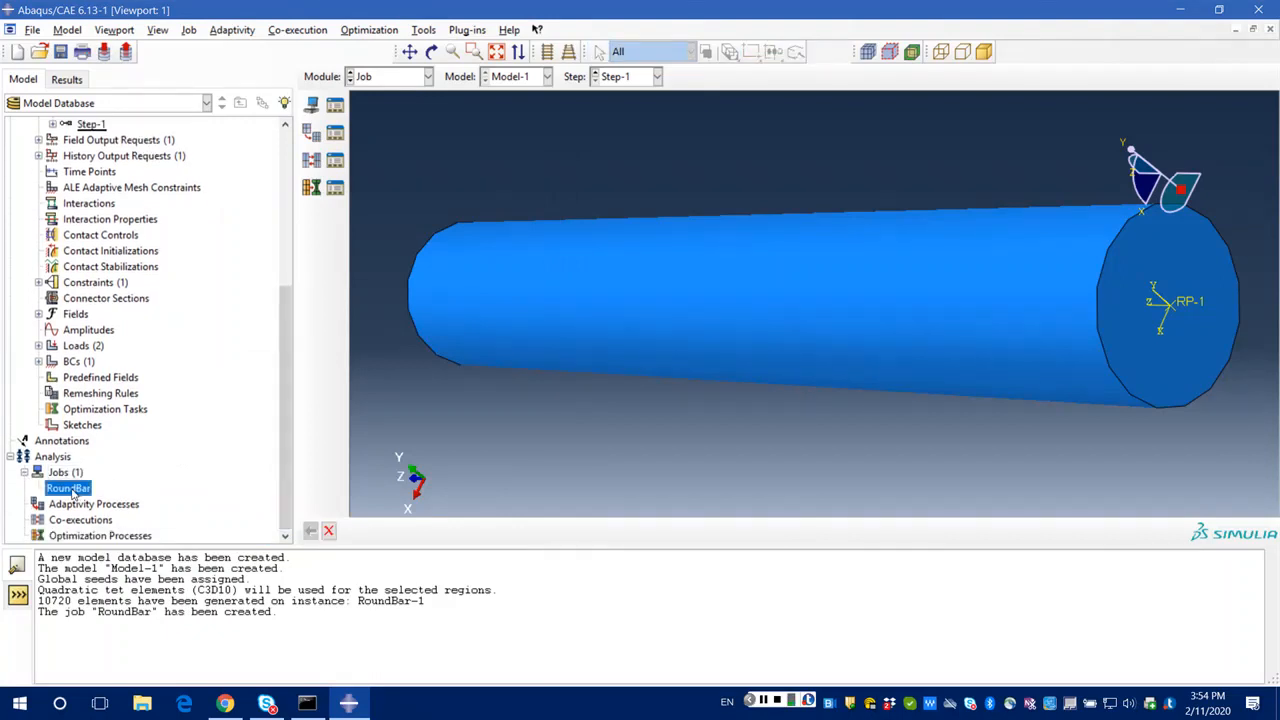
{"action": "right_click", "coordinate": [72, 494]}
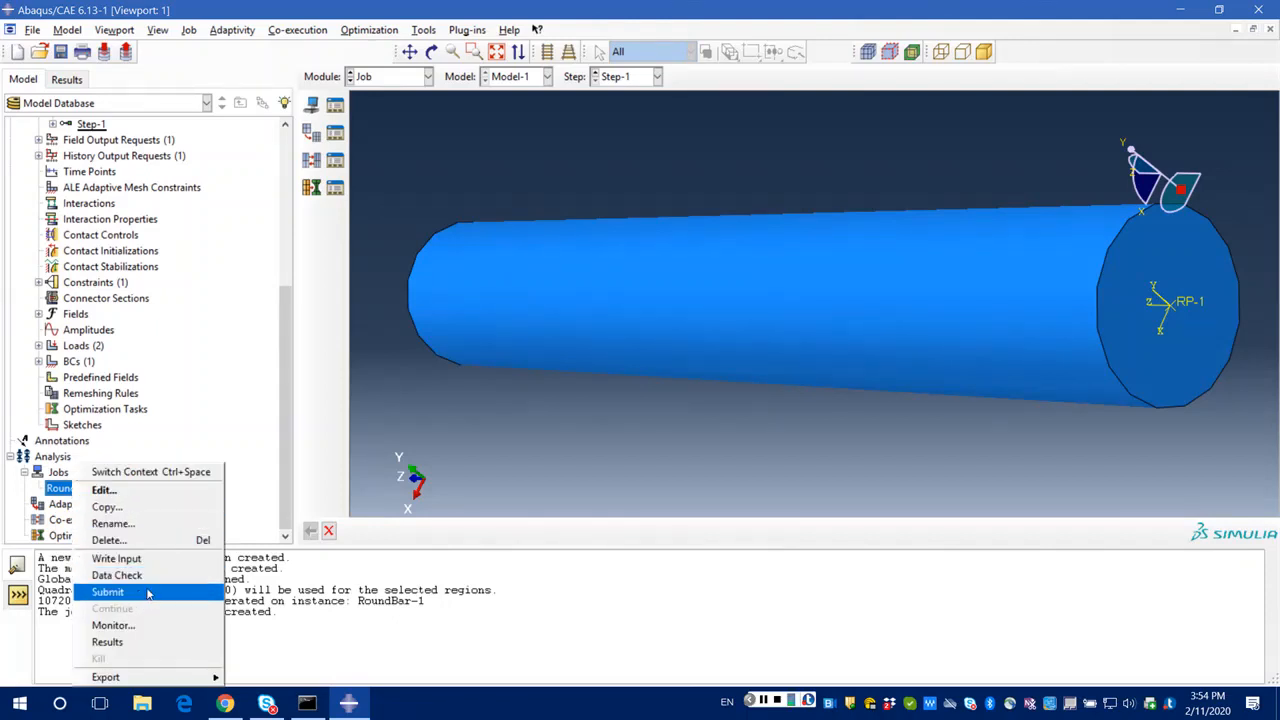
{"action": "left_click", "coordinate": [108, 592]}
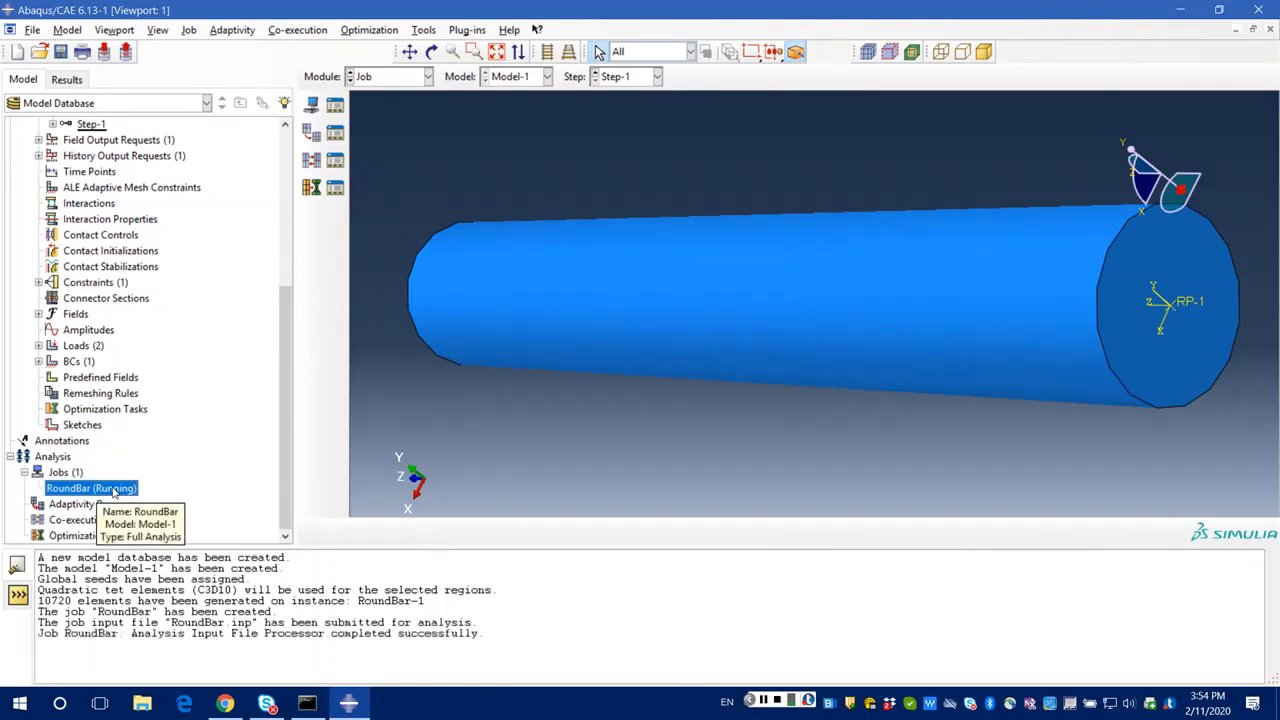
Monitor the RoundBar job and examine its error messages in the monitor and an enlarged message area.
{"action": "right_click", "coordinate": [113, 481]}
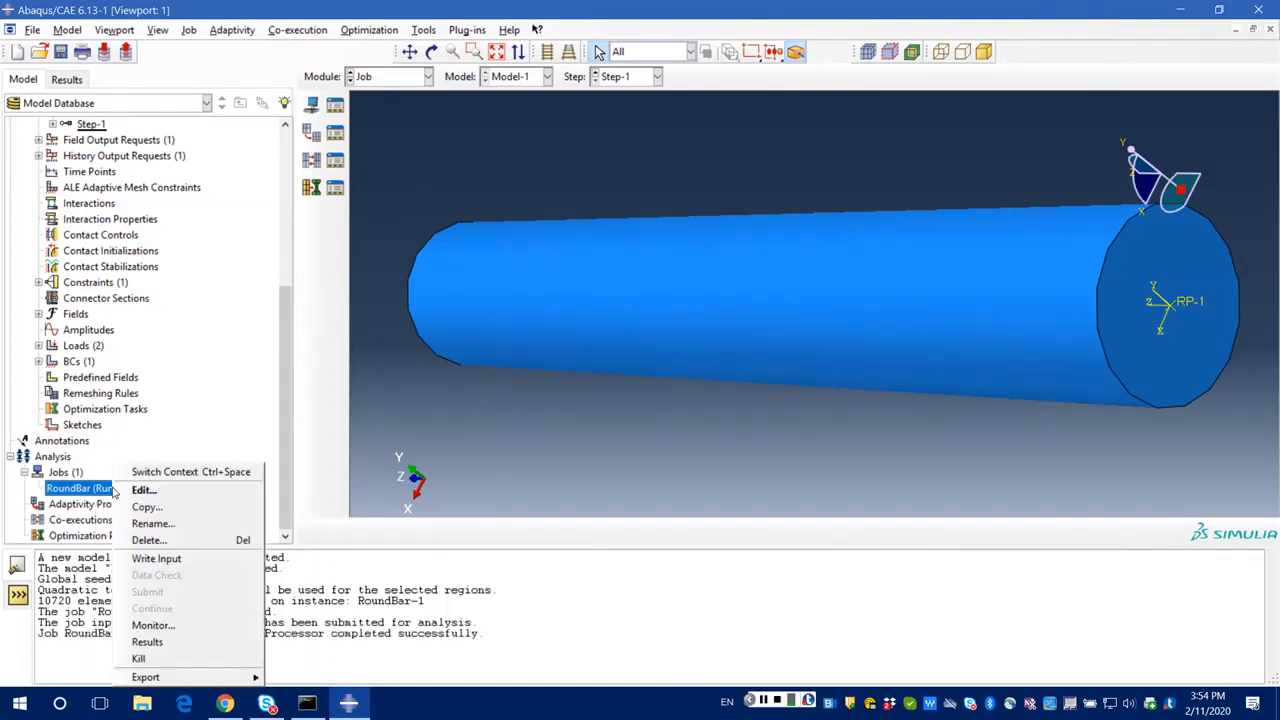
{"action": "left_click", "coordinate": [152, 625]}
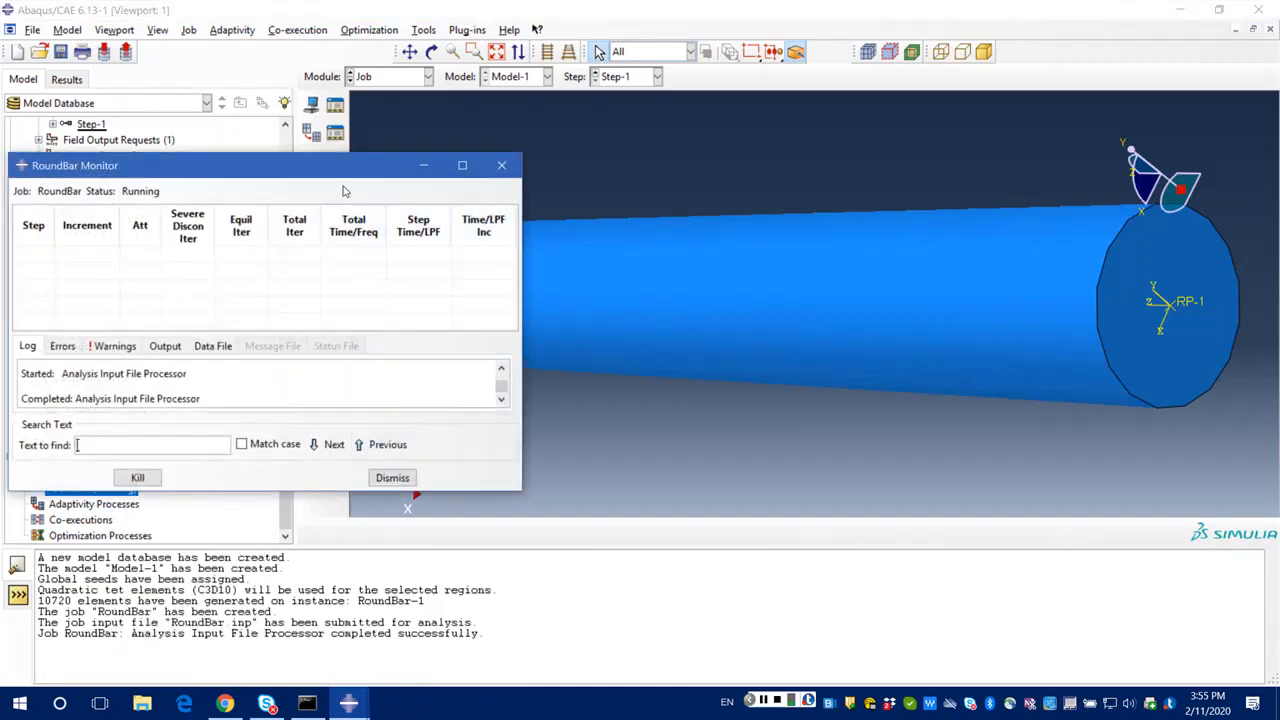
{"action": "left_click_drag", "start_coordinate": [390, 160], "coordinate": [674, 121]}
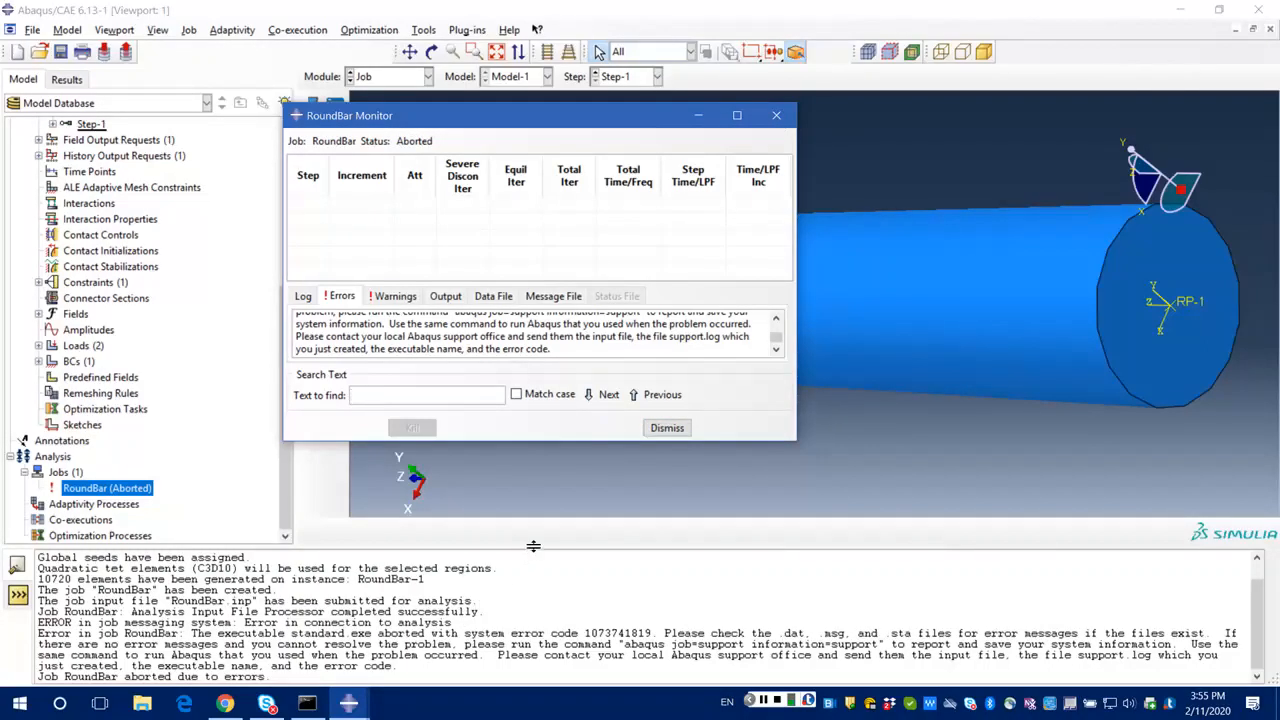
{"action": "left_click_drag", "start_coordinate": [535, 547], "coordinate": [537, 493]}
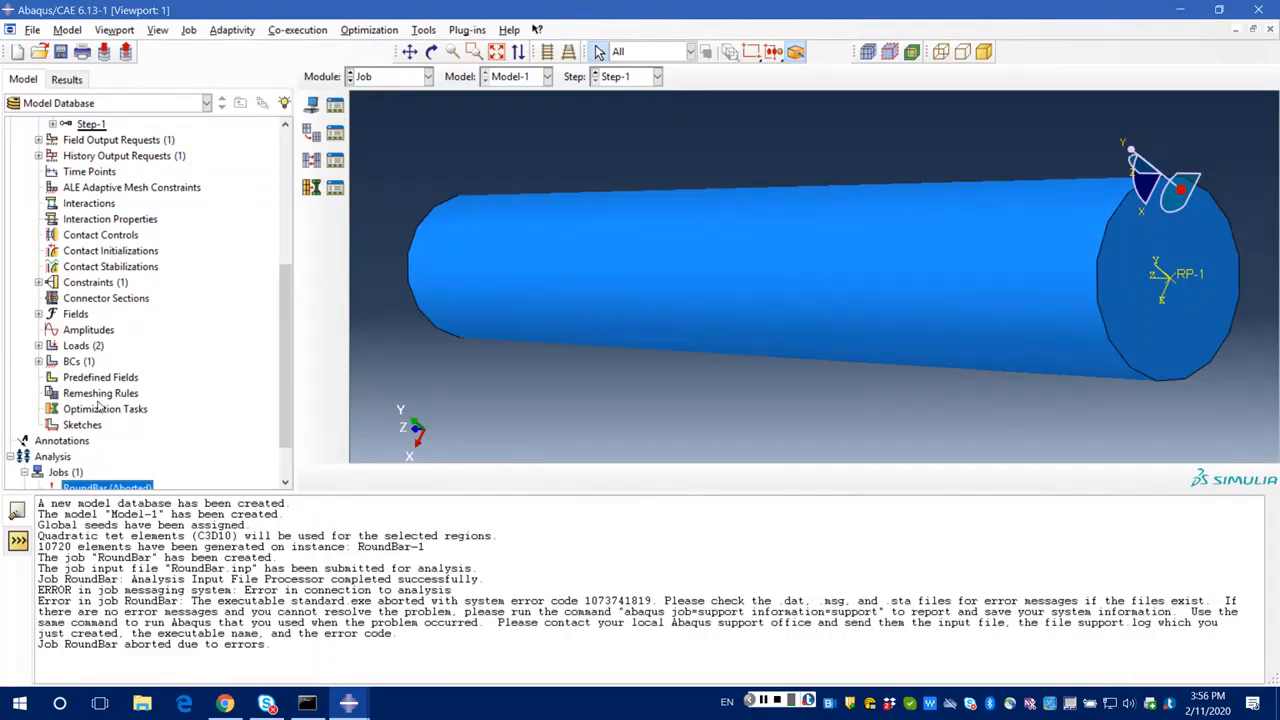
Review the model's boundary condition and loads in their respective managers.
{"action": "right_click", "coordinate": [80, 364]}
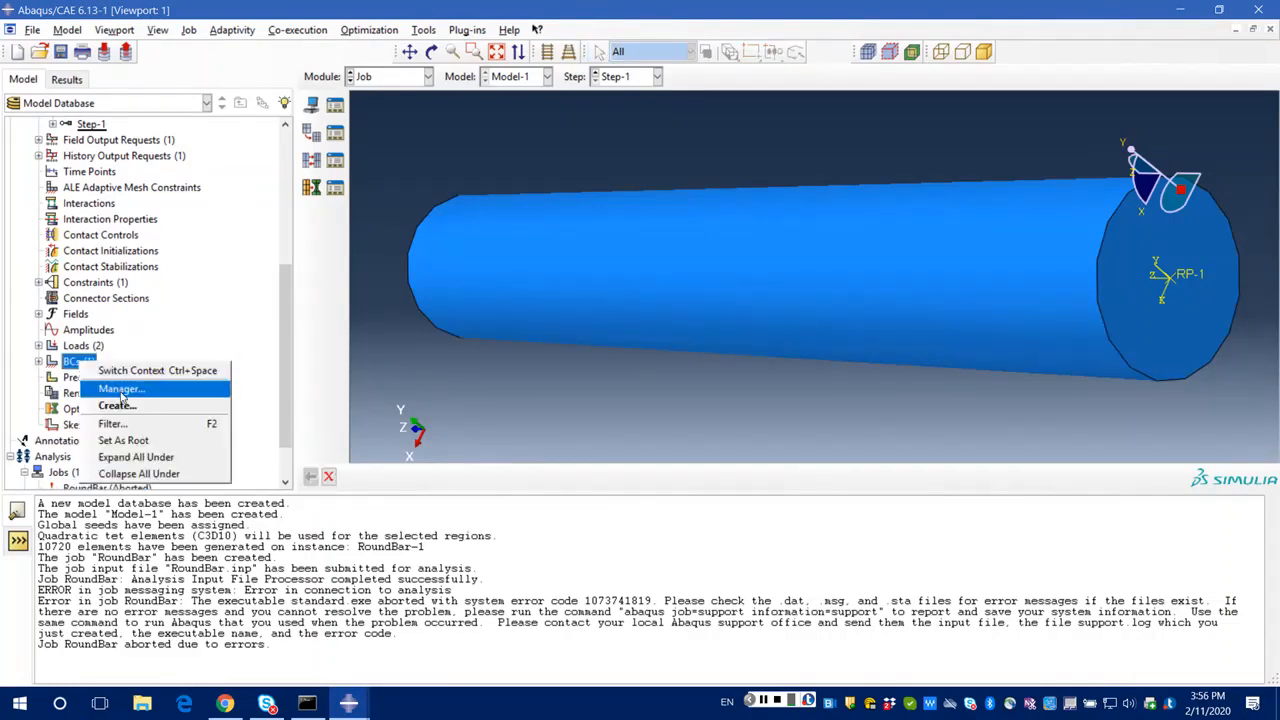
{"action": "left_click", "coordinate": [128, 385]}
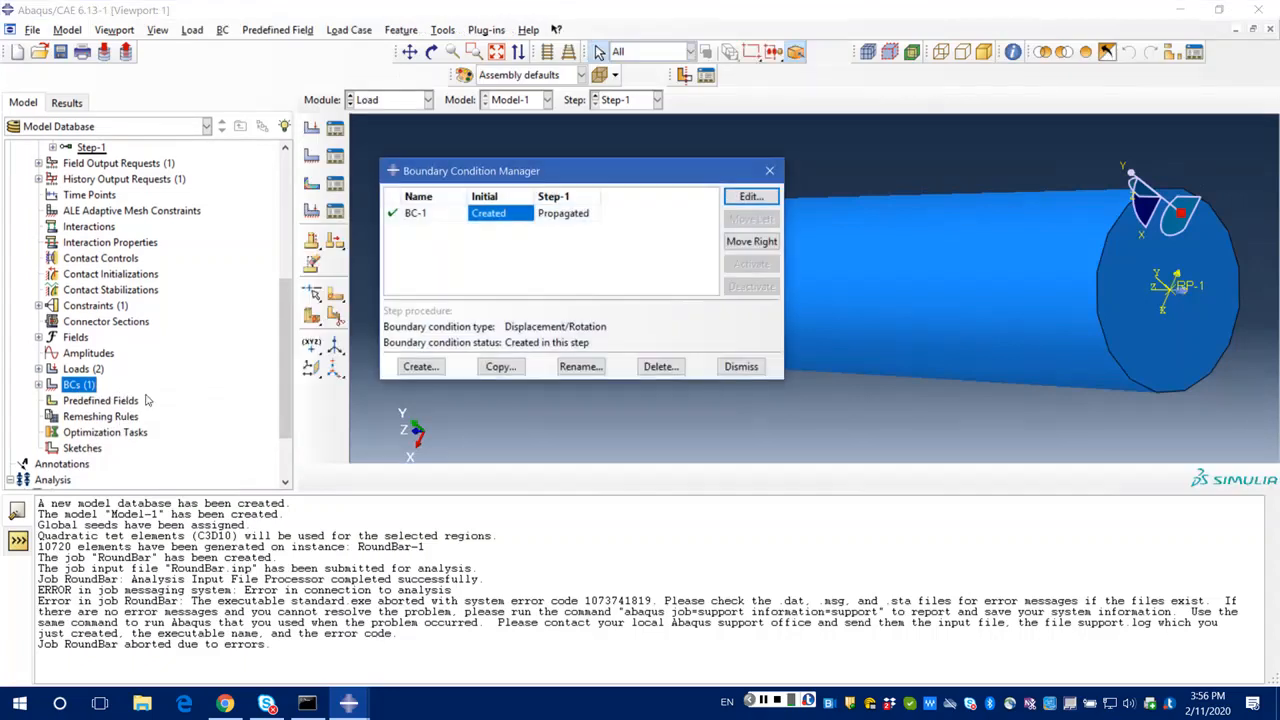
{"action": "left_click", "coordinate": [769, 176]}
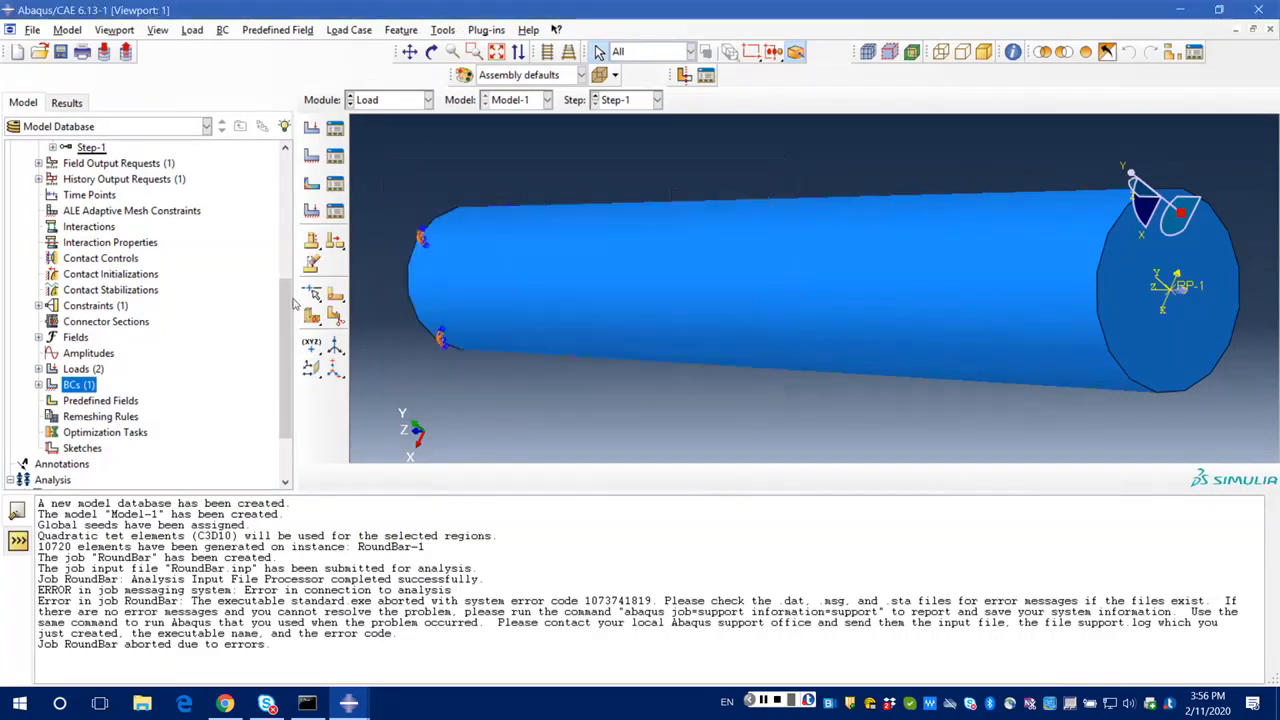
{"action": "left_click", "coordinate": [88, 370]}
{"action": "right_click", "coordinate": [88, 370]}
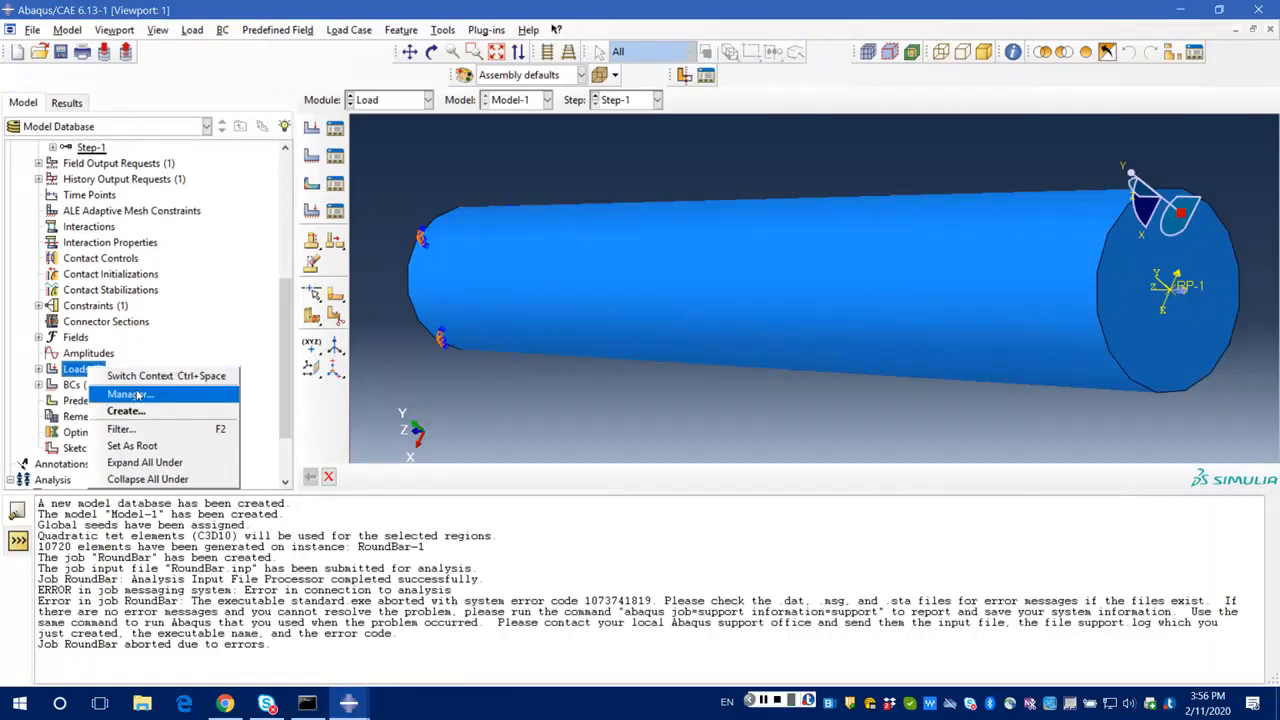
{"action": "left_click", "coordinate": [140, 394]}
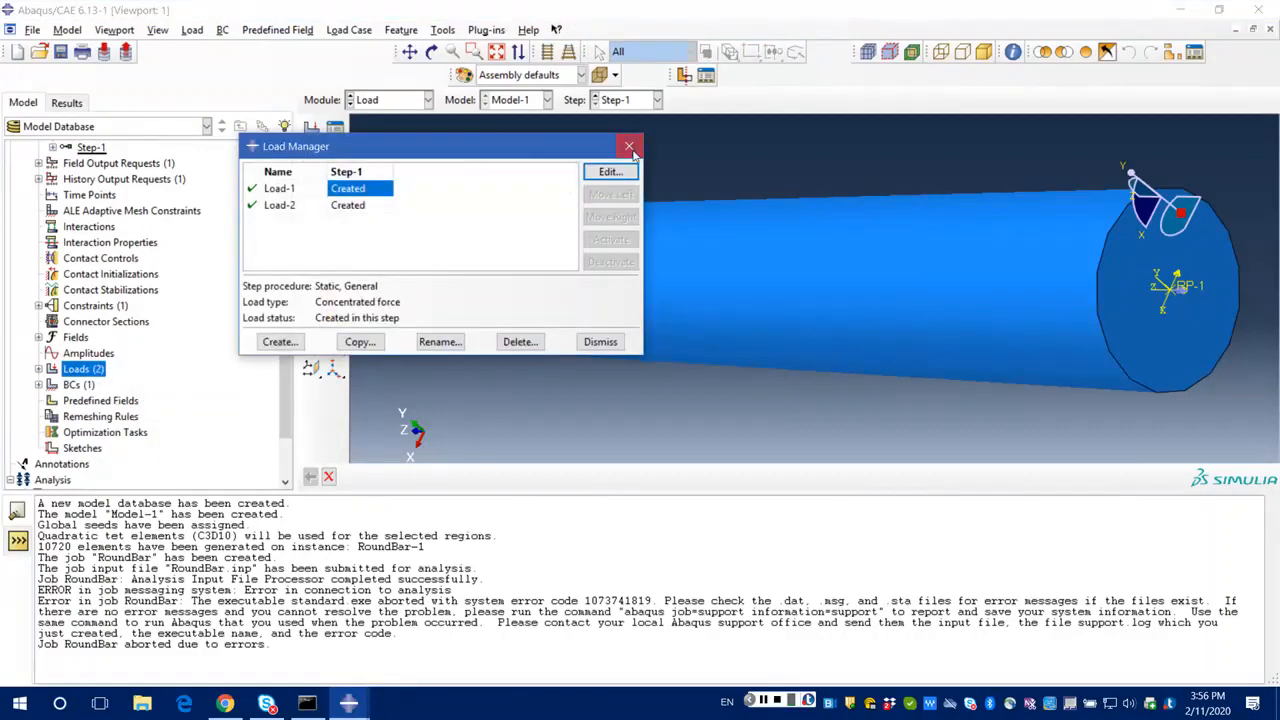
{"action": "left_click", "coordinate": [628, 146]}
Check the basic settings of Step-1 and the section and material defined in the model tree.
{"action": "scroll", "coordinate": [100, 382], "scroll_direction": "up", "scroll_amount": 5}
{"action": "double_click", "coordinate": [100, 383]}
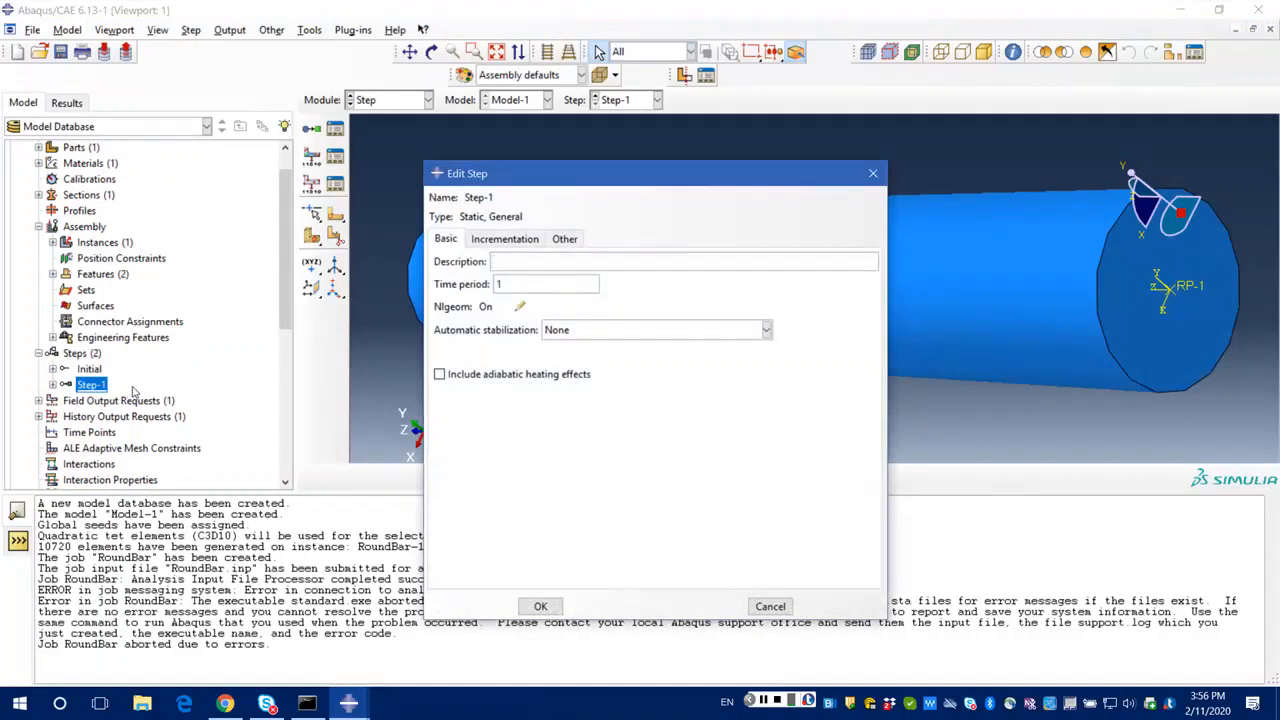
{"action": "left_click", "coordinate": [871, 174]}
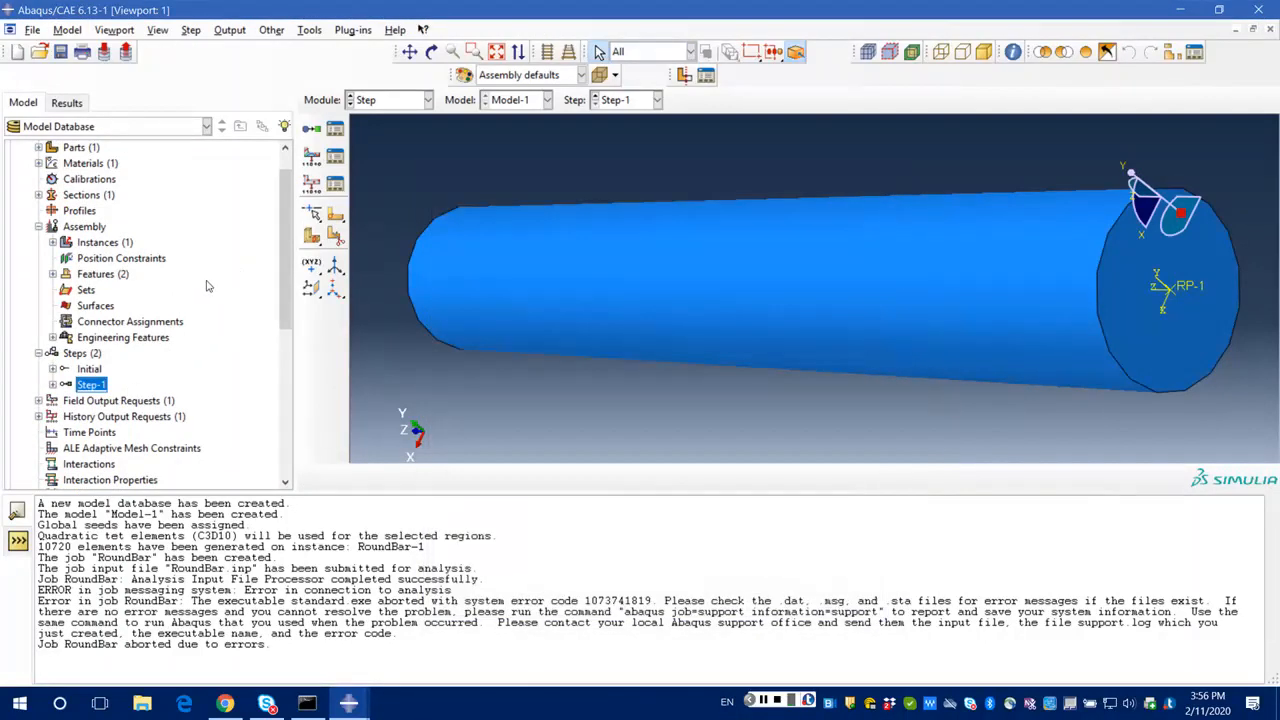
{"action": "left_click", "coordinate": [38, 195]}
{"action": "left_click", "coordinate": [38, 164]}
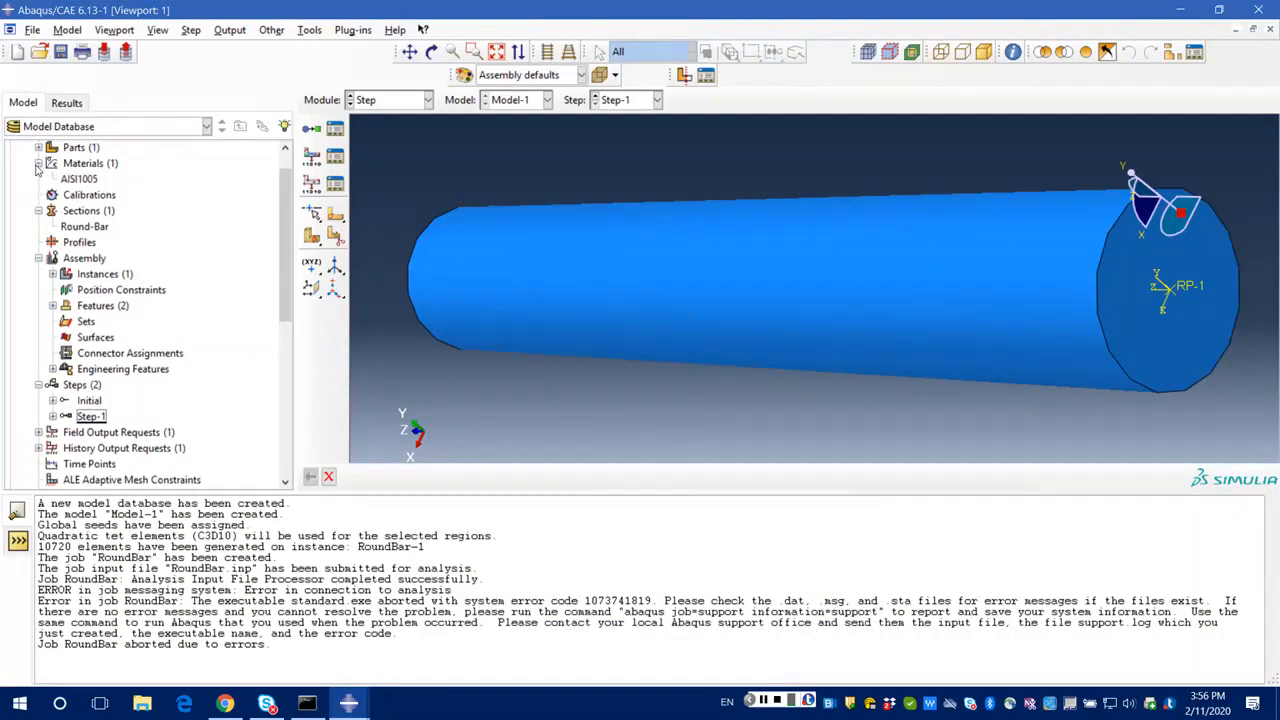
Go back to the RoundBar job in the model tree and highlight the system error code in its error message.
{"action": "left_click_drag", "start_coordinate": [286, 272], "coordinate": [290, 430]}
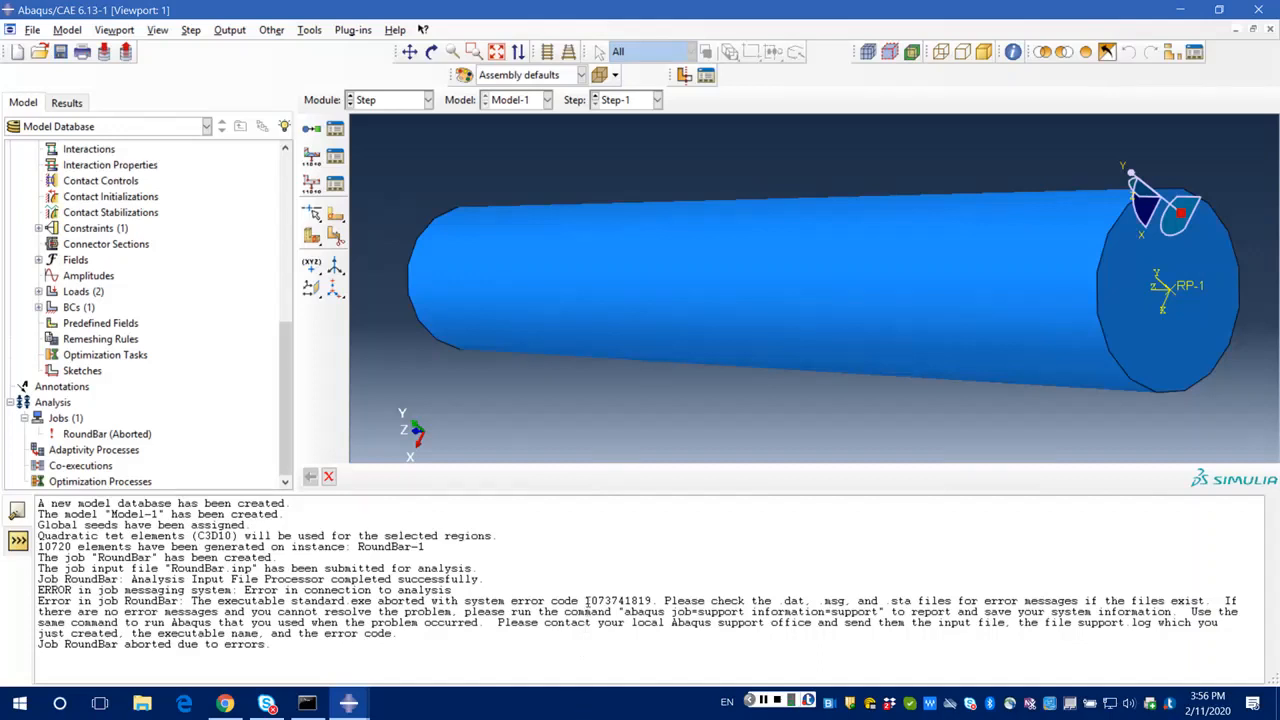
{"action": "left_click_drag", "start_coordinate": [584, 600], "coordinate": [653, 600]}
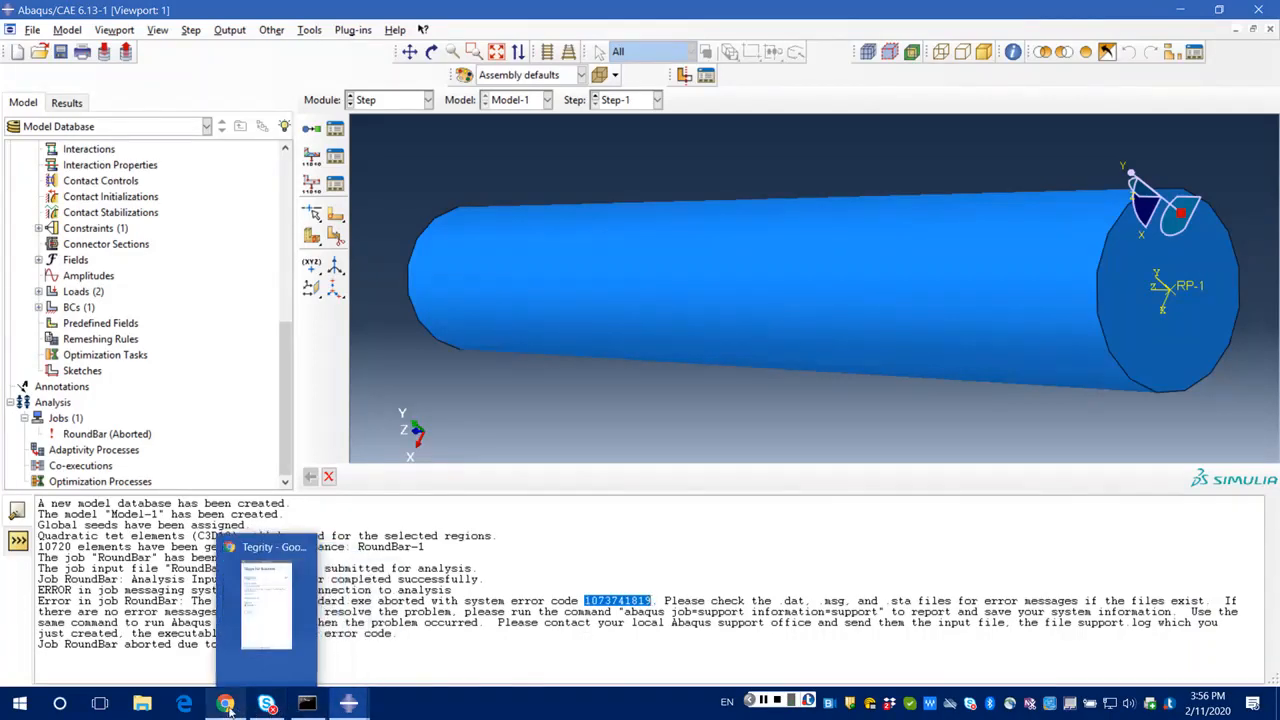